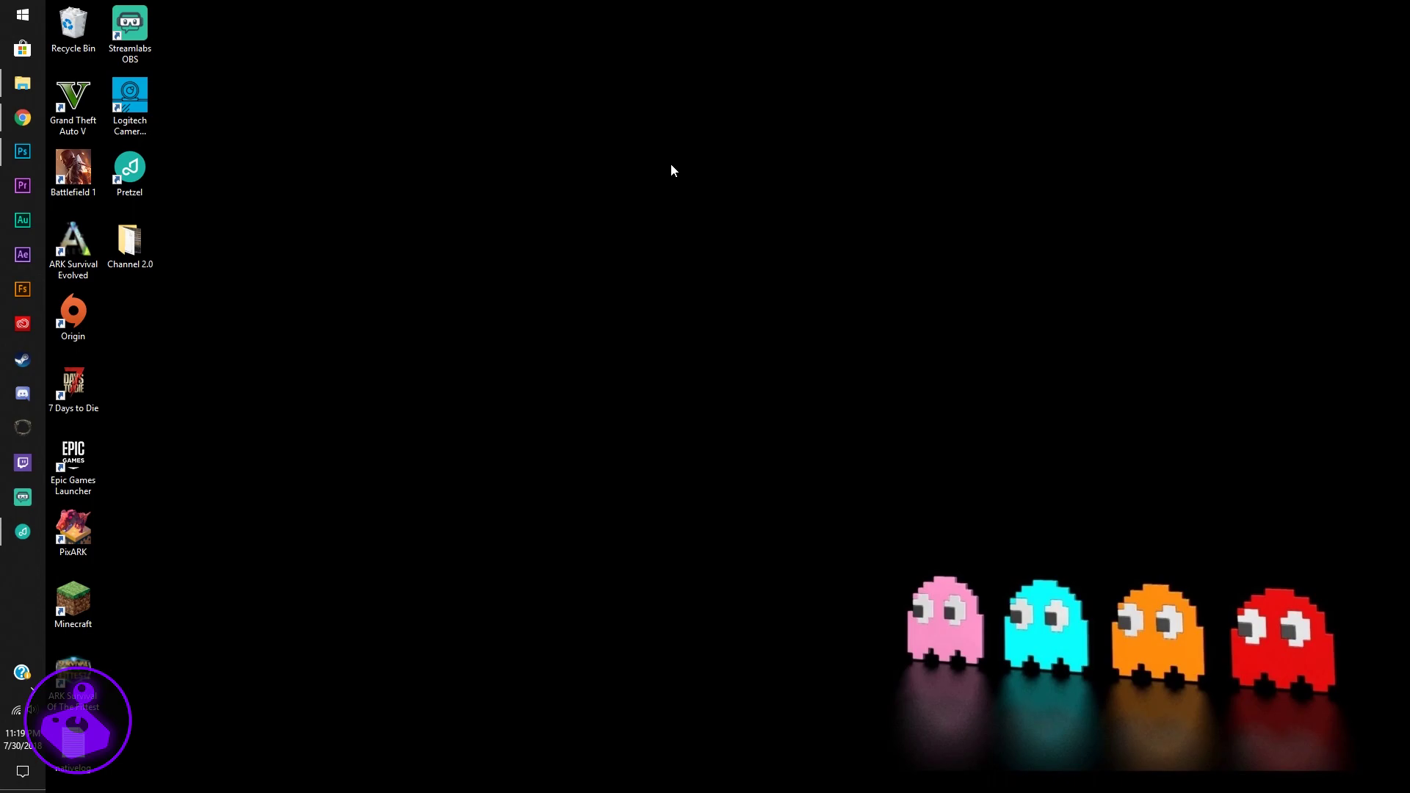
Switch to Chrome and review the graphic sizes listed in Canva's Twitch size guide.
click(22, 118)
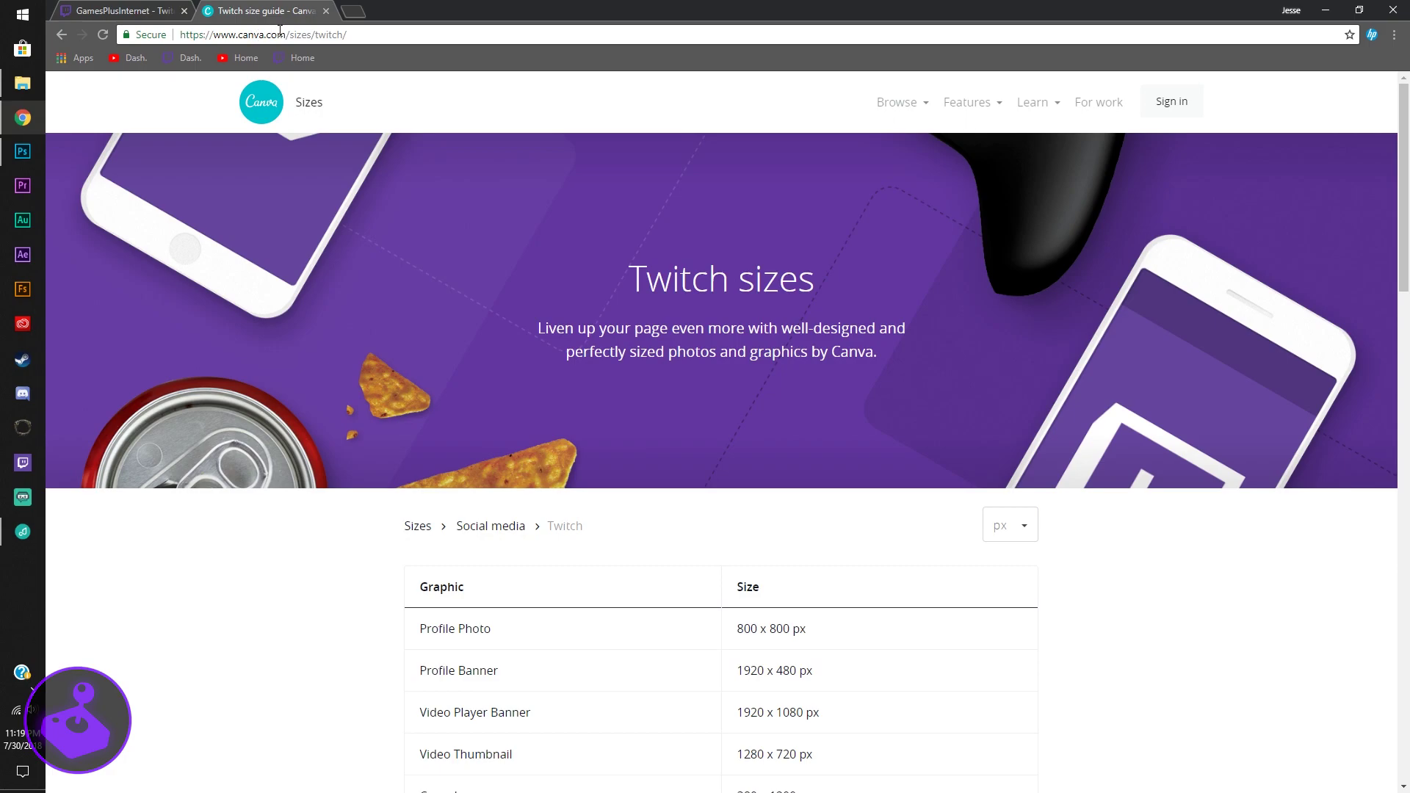
scroll(628, 106, down, 1)
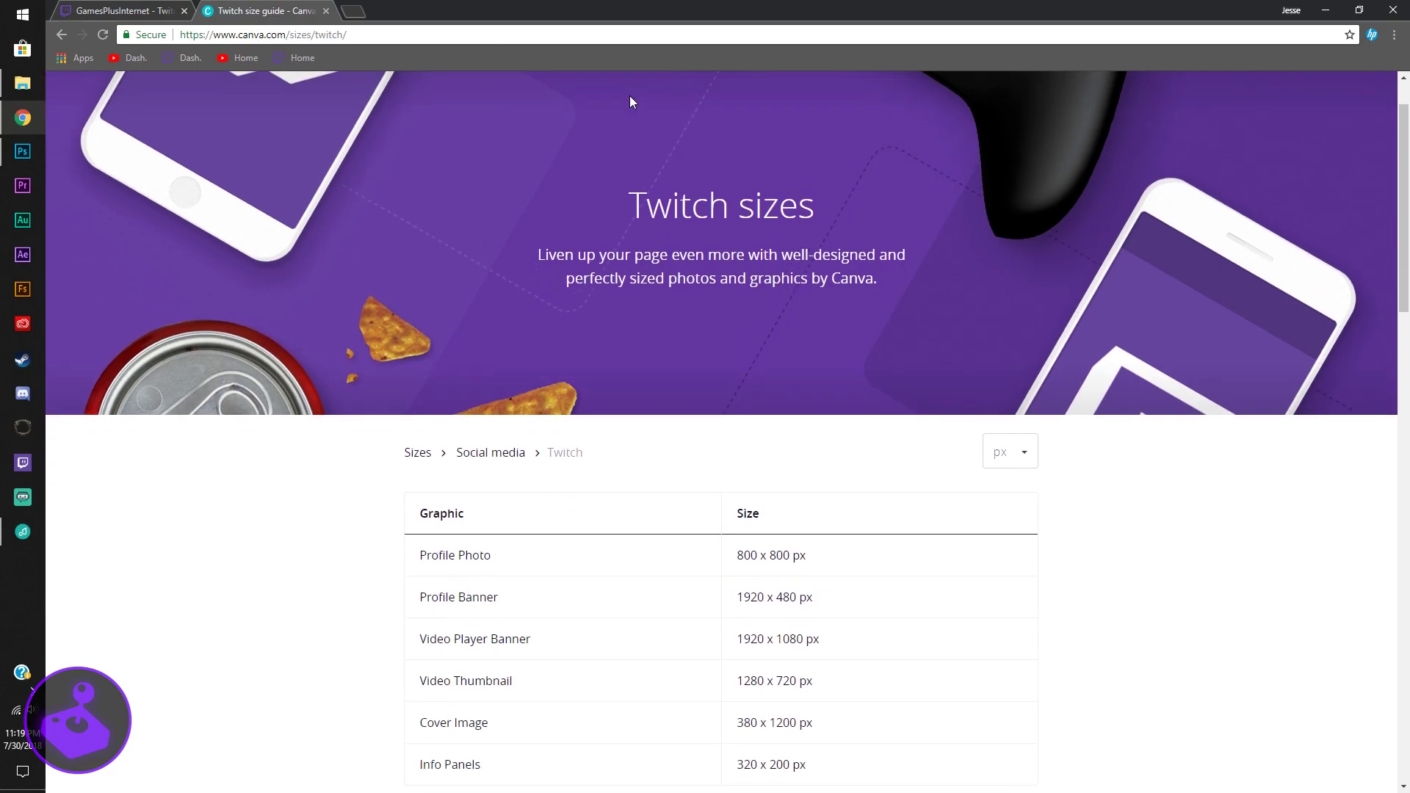
scroll(630, 99, down, 4)
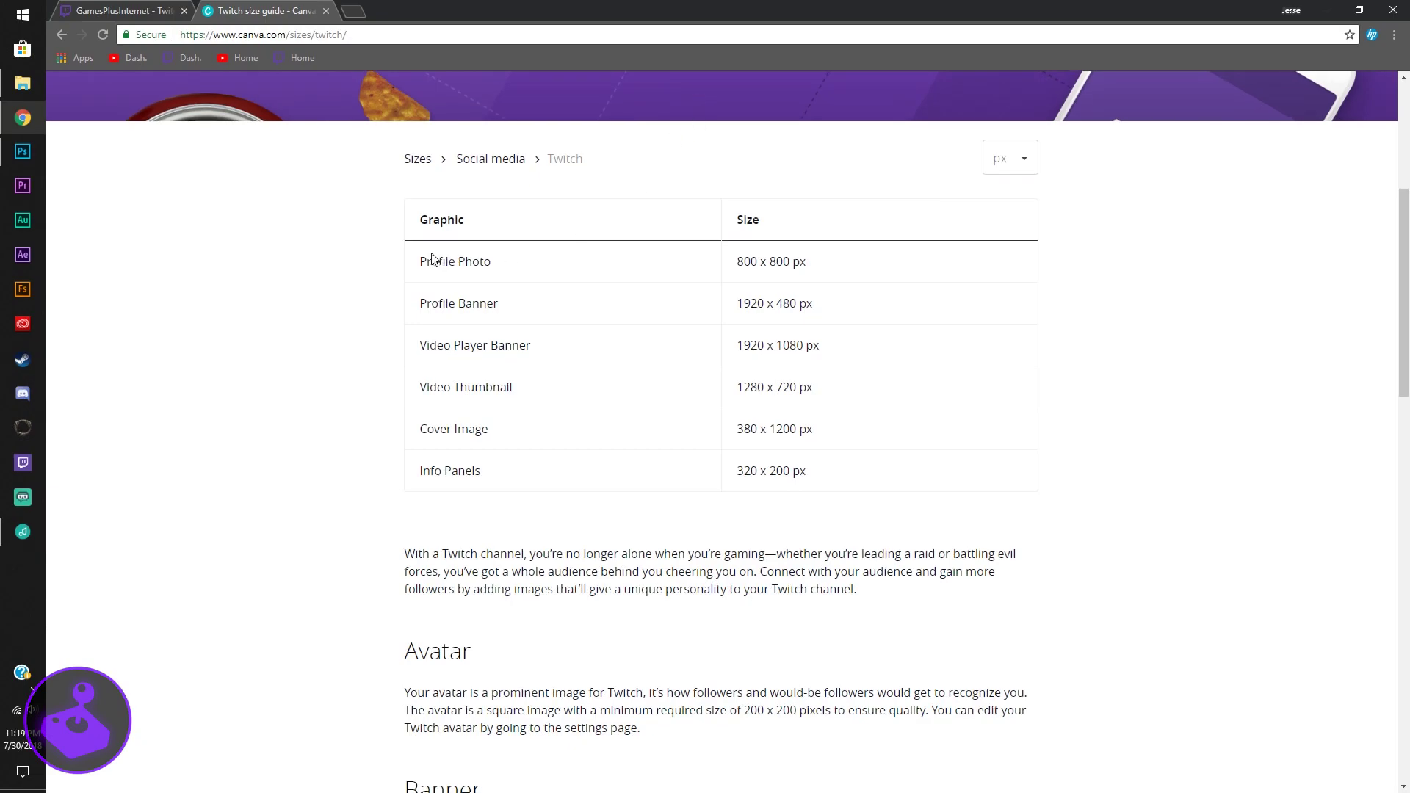
drag(390, 227, 865, 495)
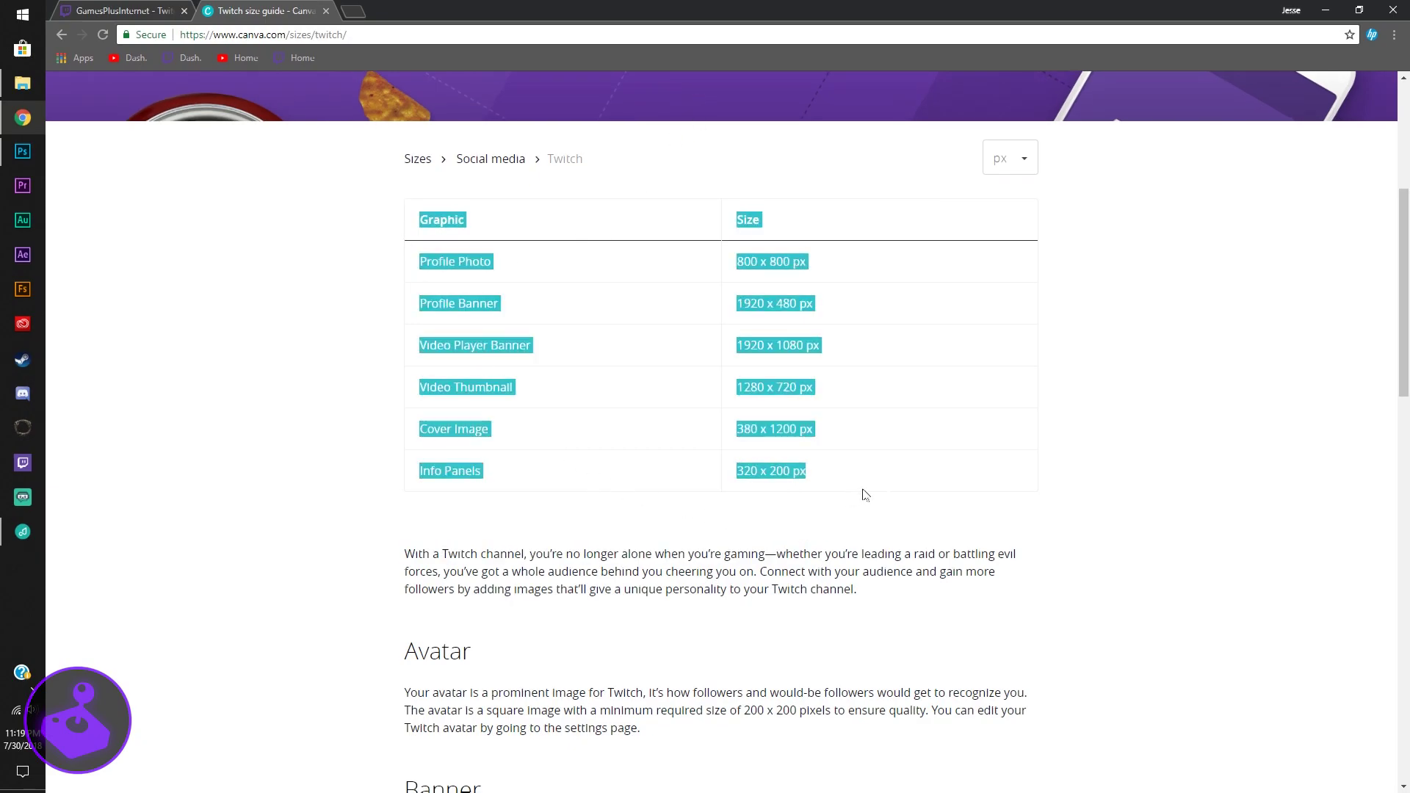
click(1252, 430)
scroll(1227, 418, up, 5)
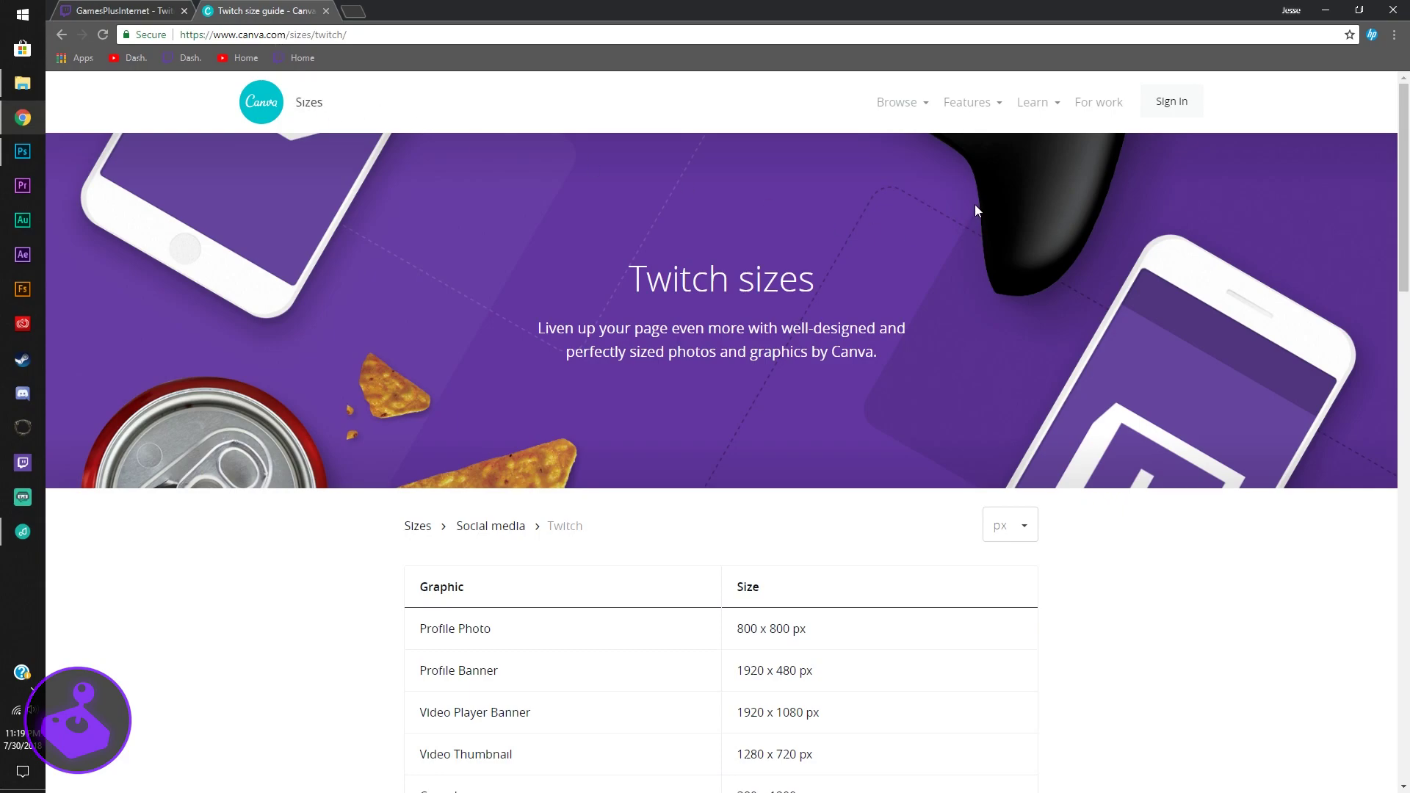
Examine the size table's Profile Banner entry and the Avatar and Banner notes below it.
scroll(974, 209, down, 4)
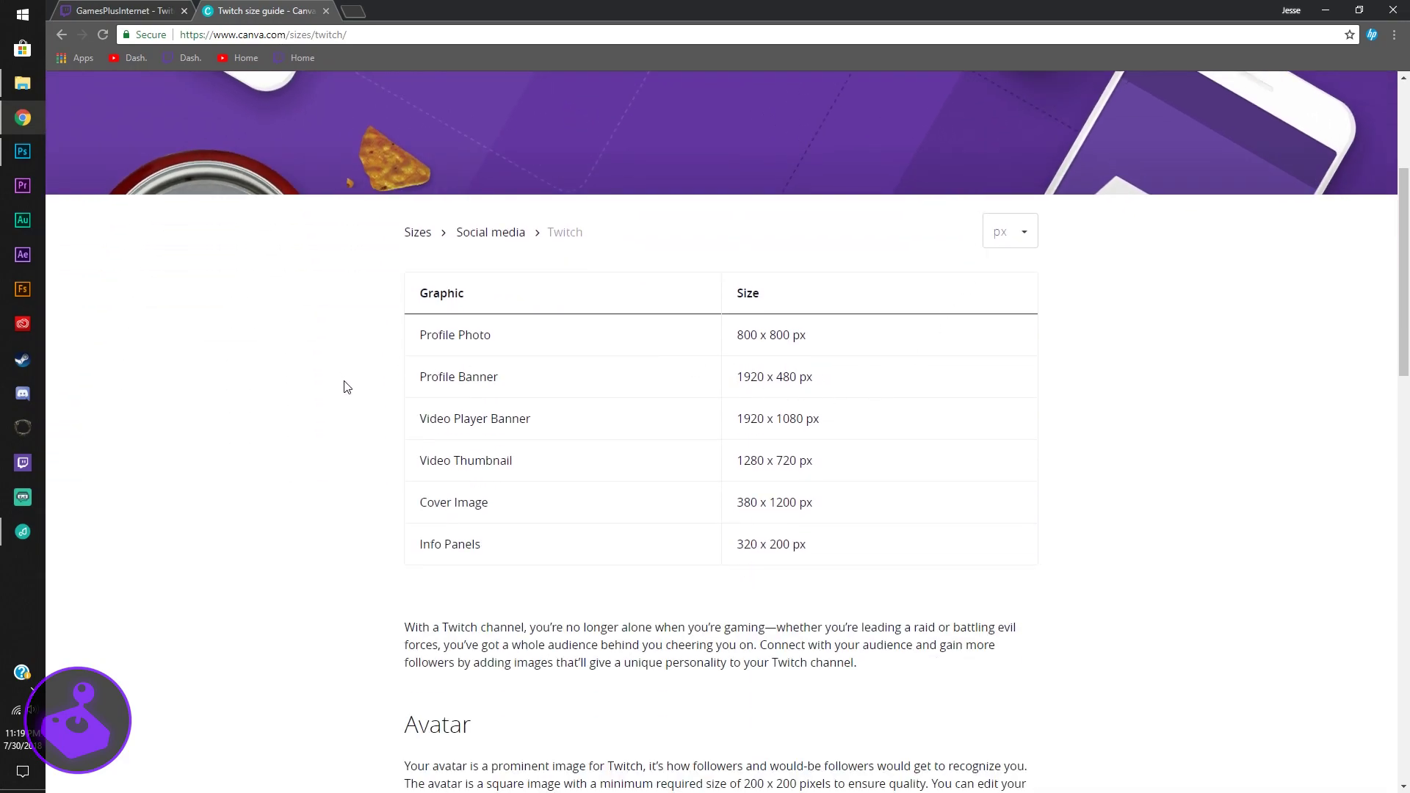
drag(419, 380, 1061, 393)
click(1117, 397)
drag(725, 327, 1057, 533)
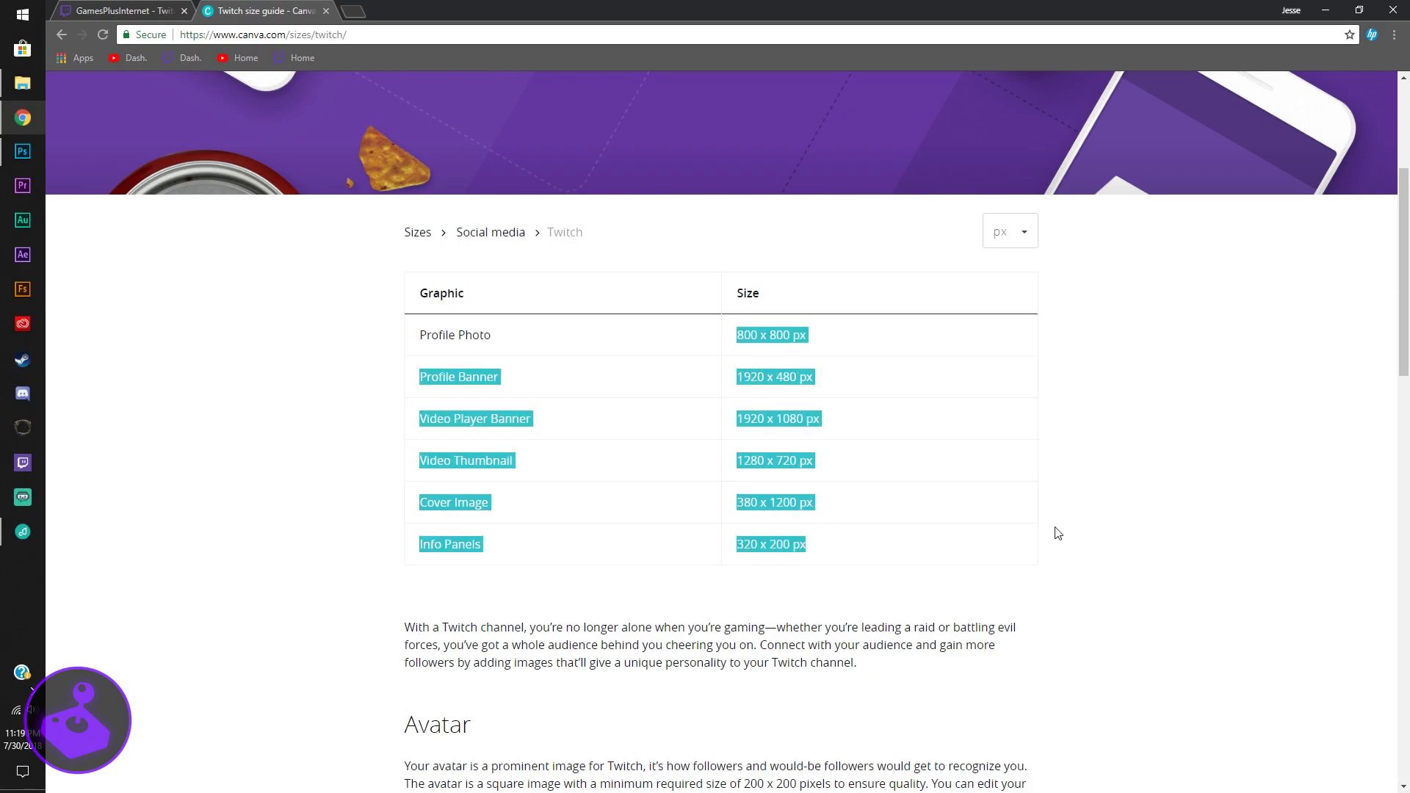
click(1058, 533)
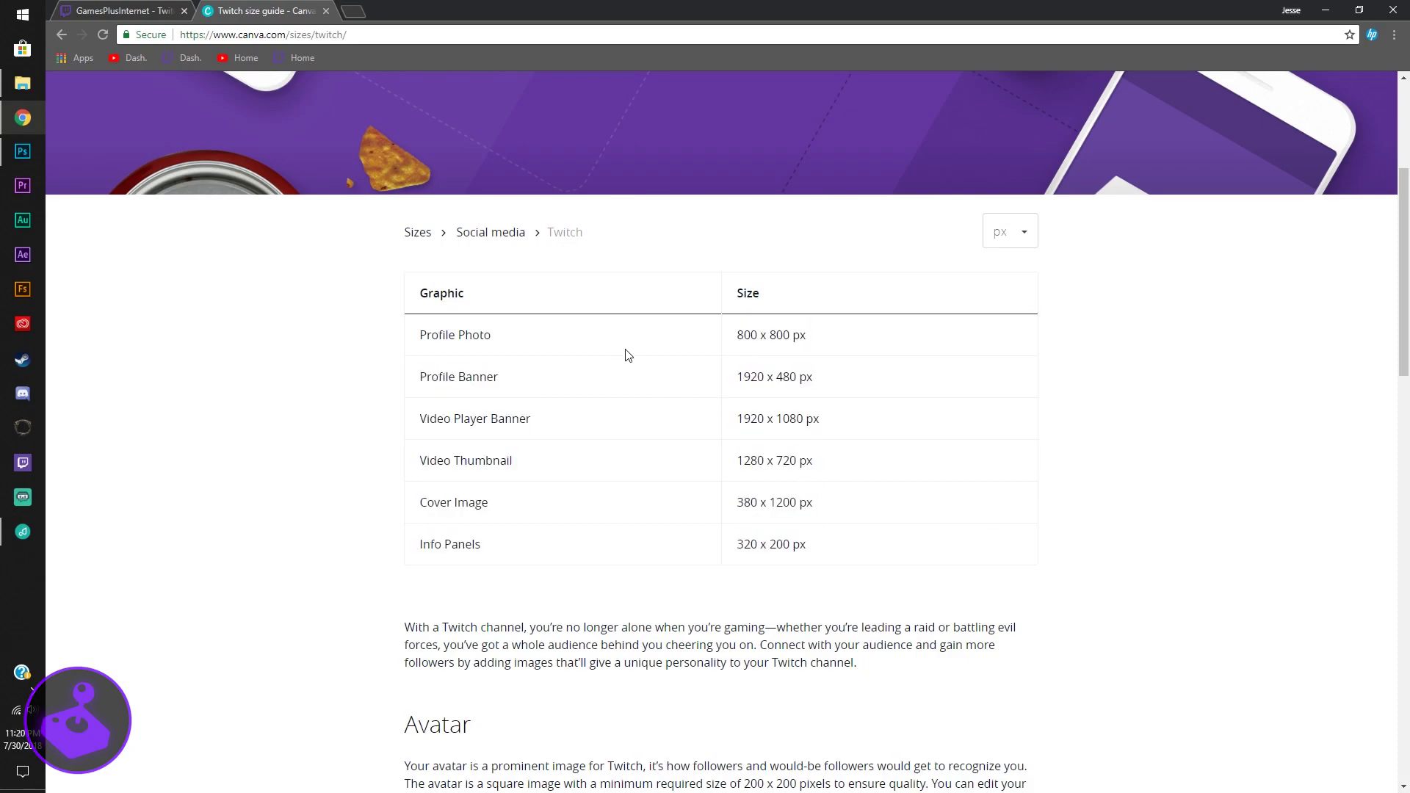
scroll(607, 419, down, 4)
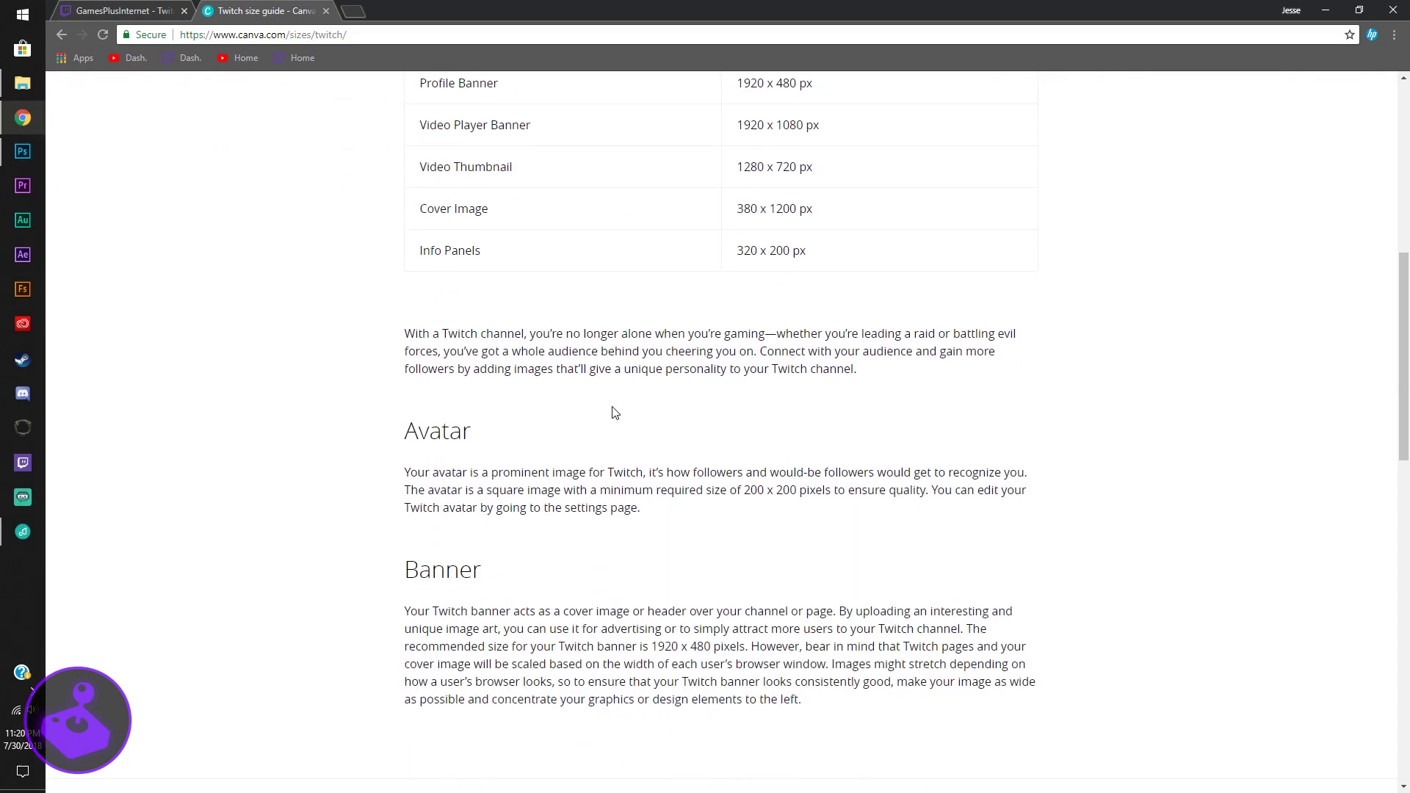
scroll(742, 341, up, 2)
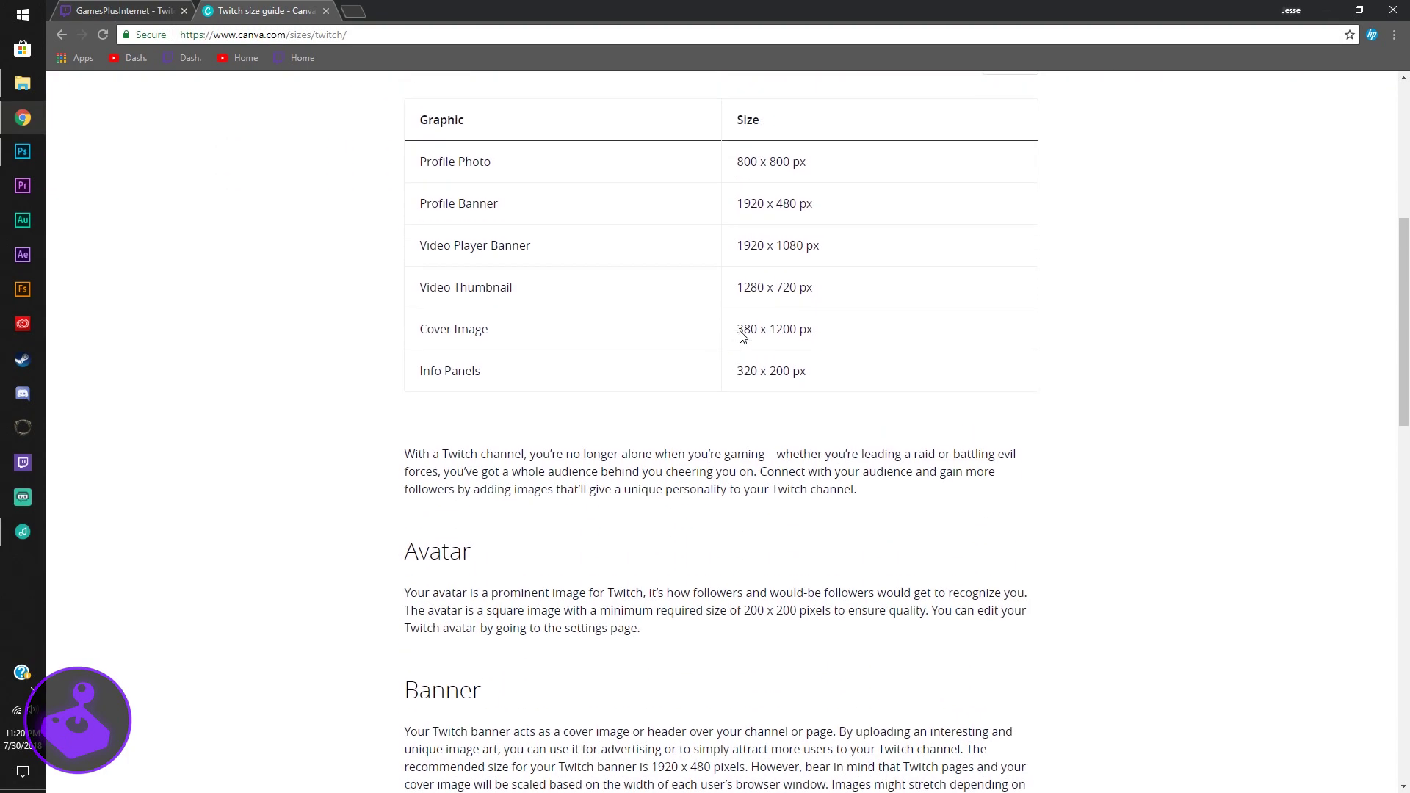
drag(736, 231, 823, 239)
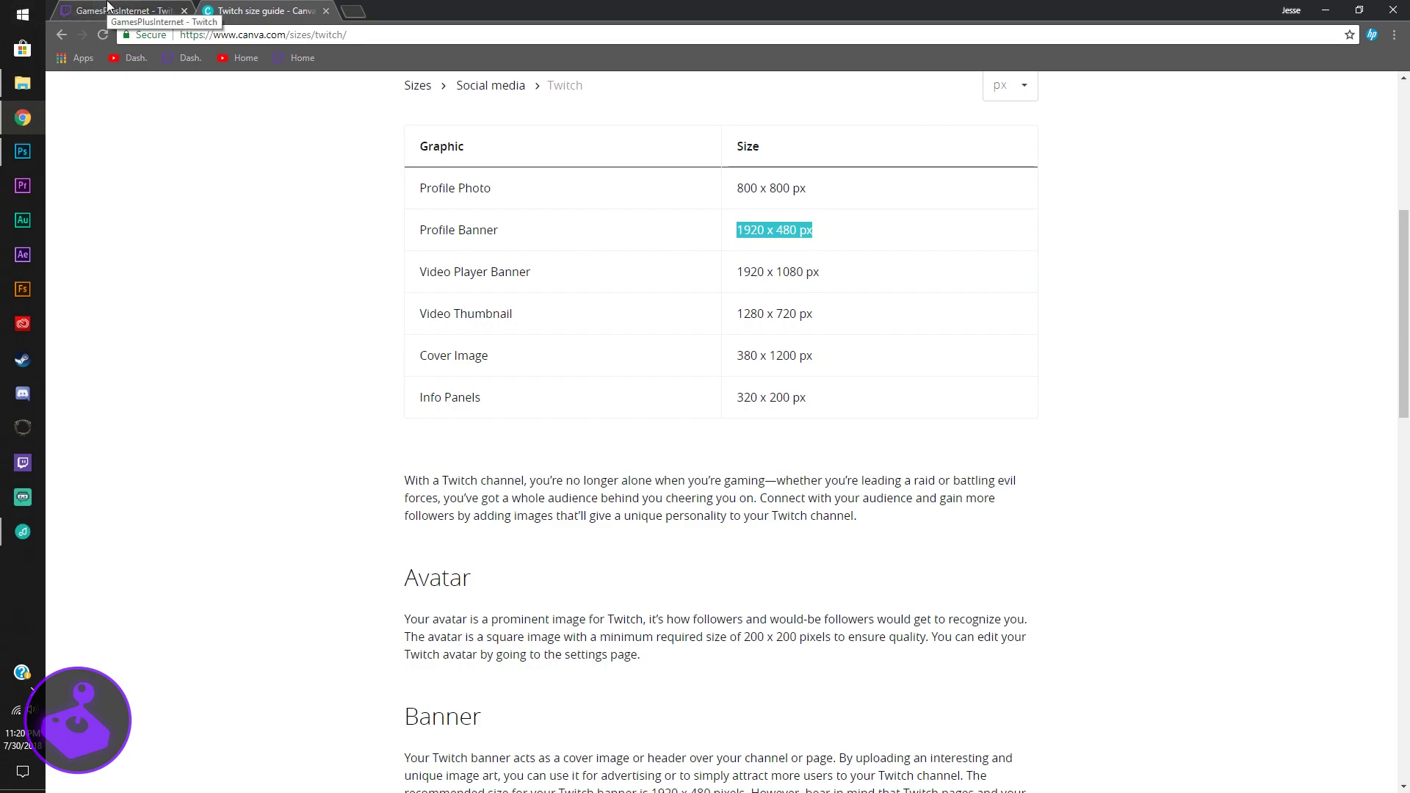
Switch to Photoshop and place a vertical guide at about 22 inches across twitchbanner.png.
click(24, 150)
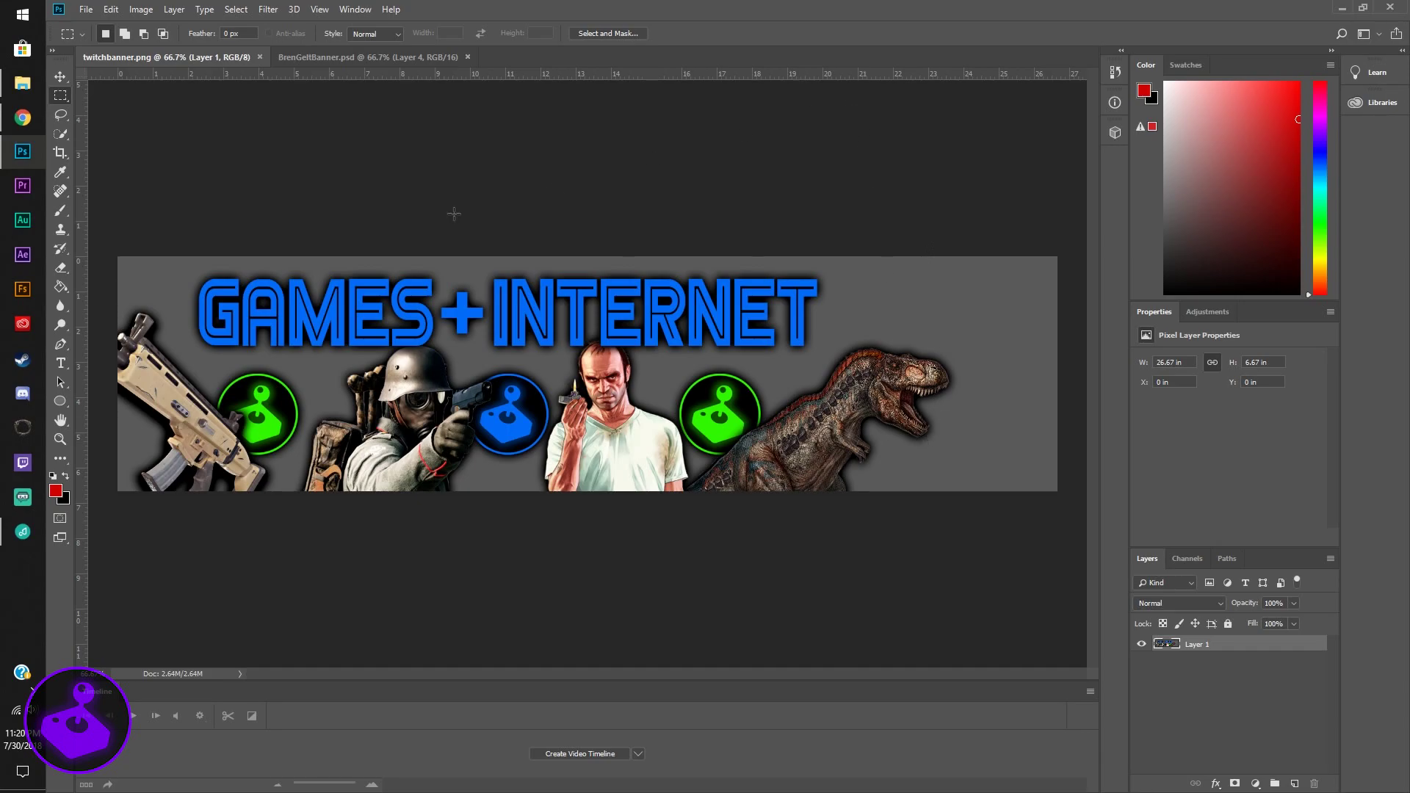
drag(83, 251, 901, 297)
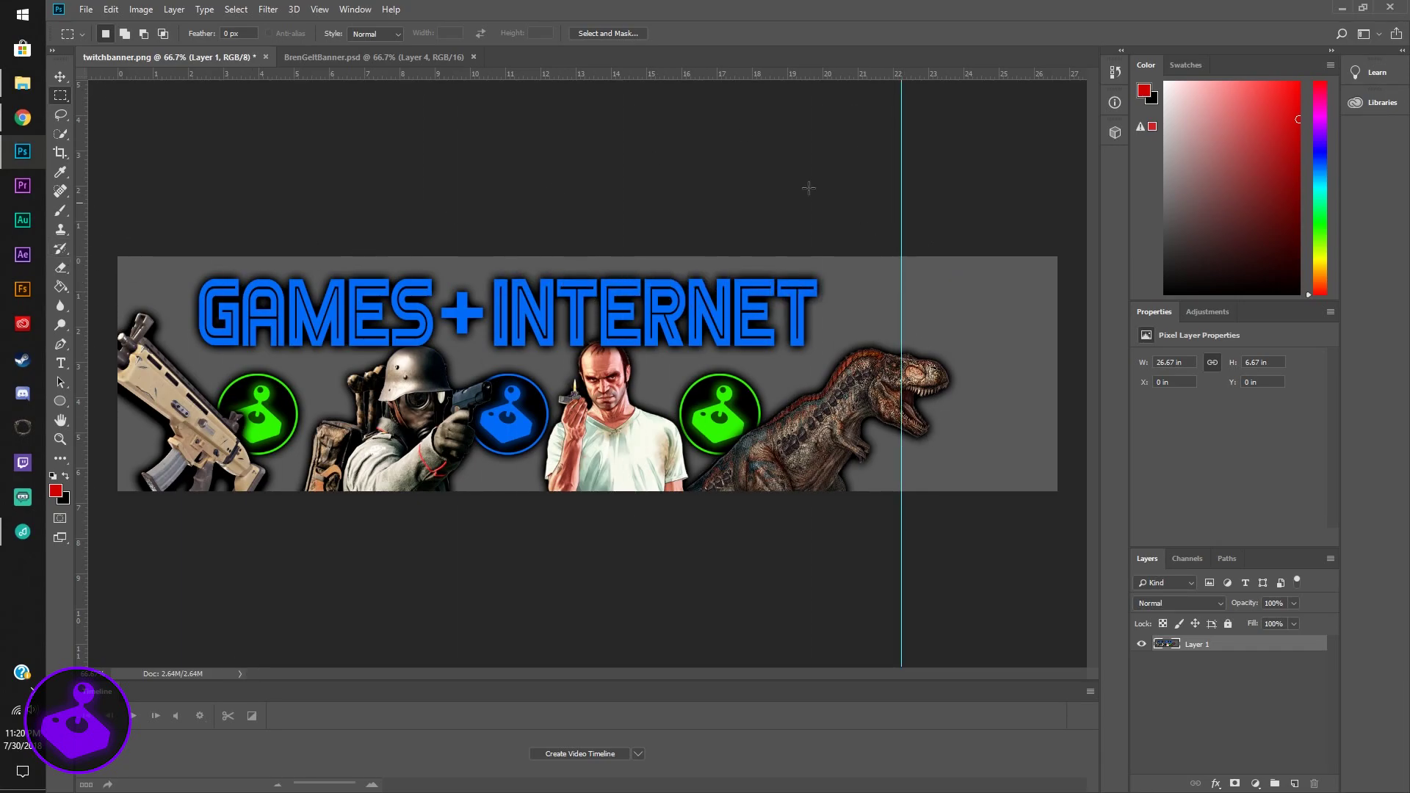
Compare the guides in BrenGeltBanner.psd and twitchbanner.png with the live profile banner on the Twitch channel page in Chrome.
click(367, 56)
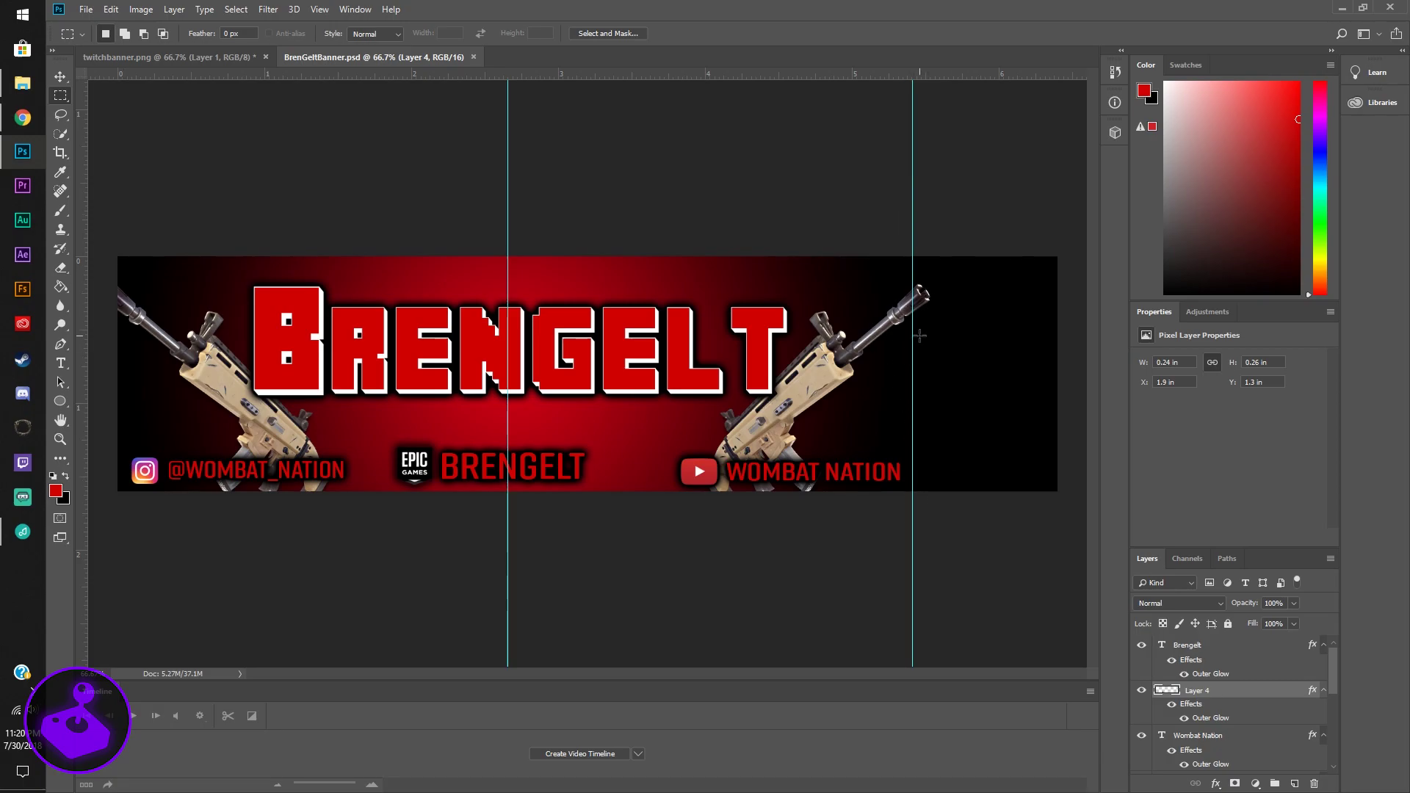
key(alt+Tab)
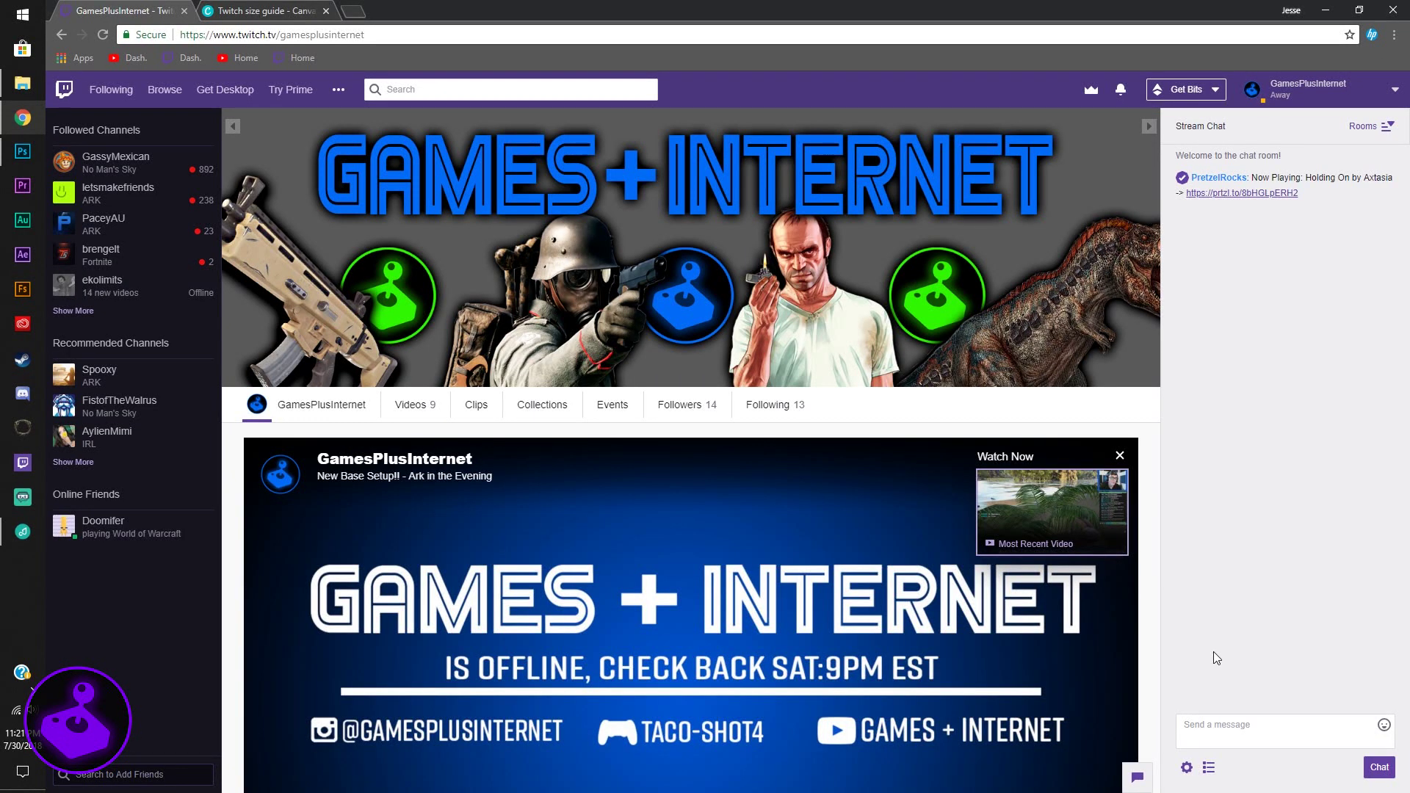
mouse_move(507, 285)
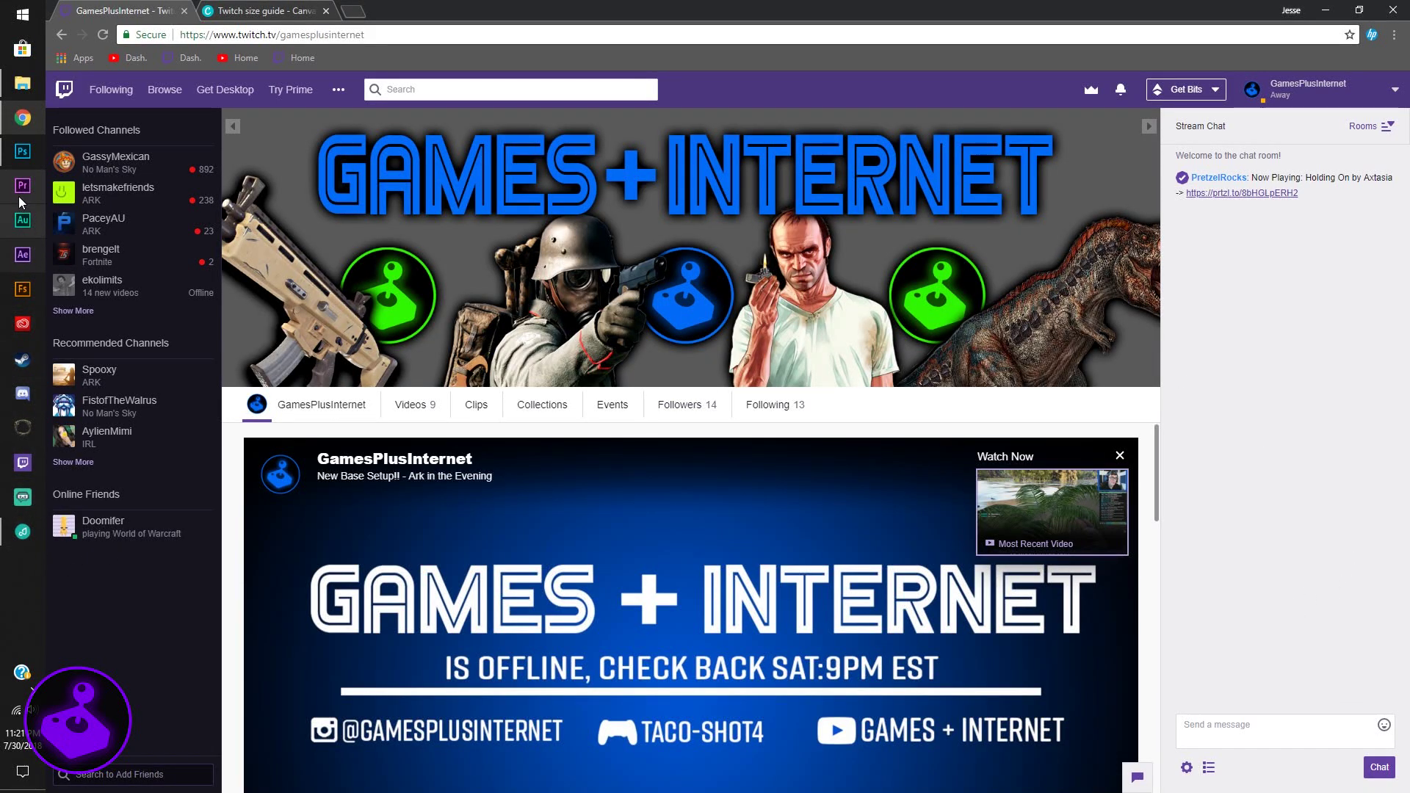
click(23, 151)
click(220, 58)
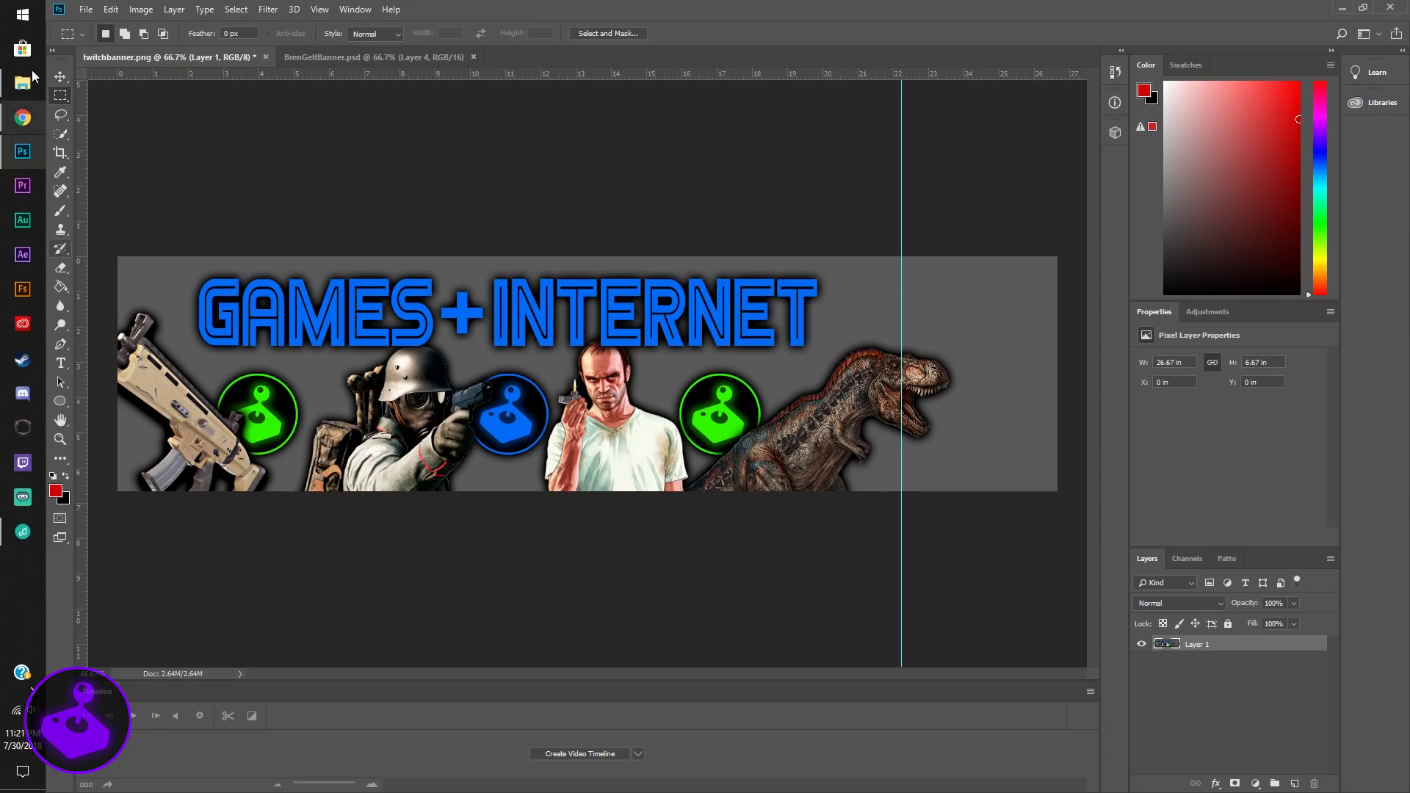
mouse_move(23, 117)
click(143, 202)
mouse_move(979, 290)
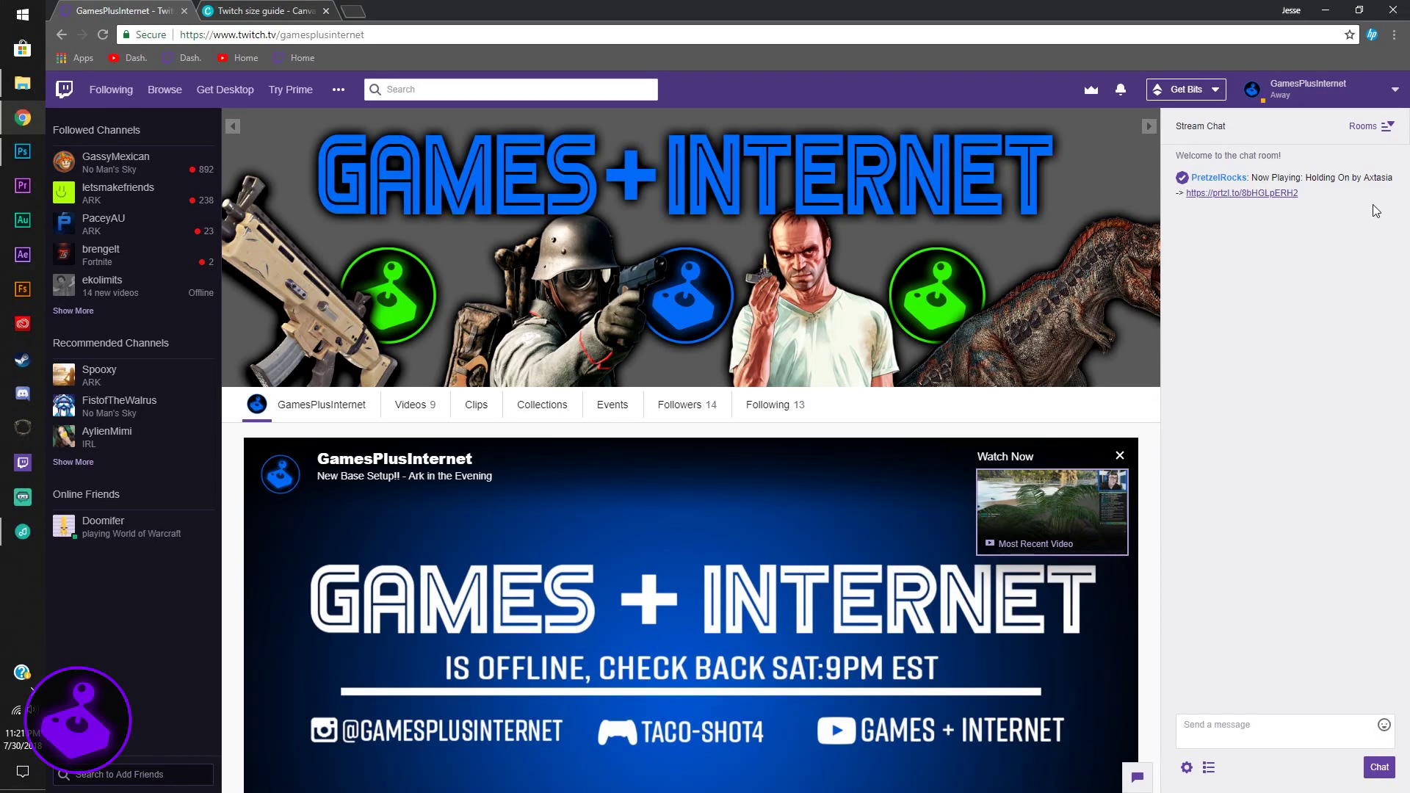
mouse_move(456, 302)
Collapse the stream chat, examine the profile banner at the wider page width, and expand the chat again.
click(1149, 127)
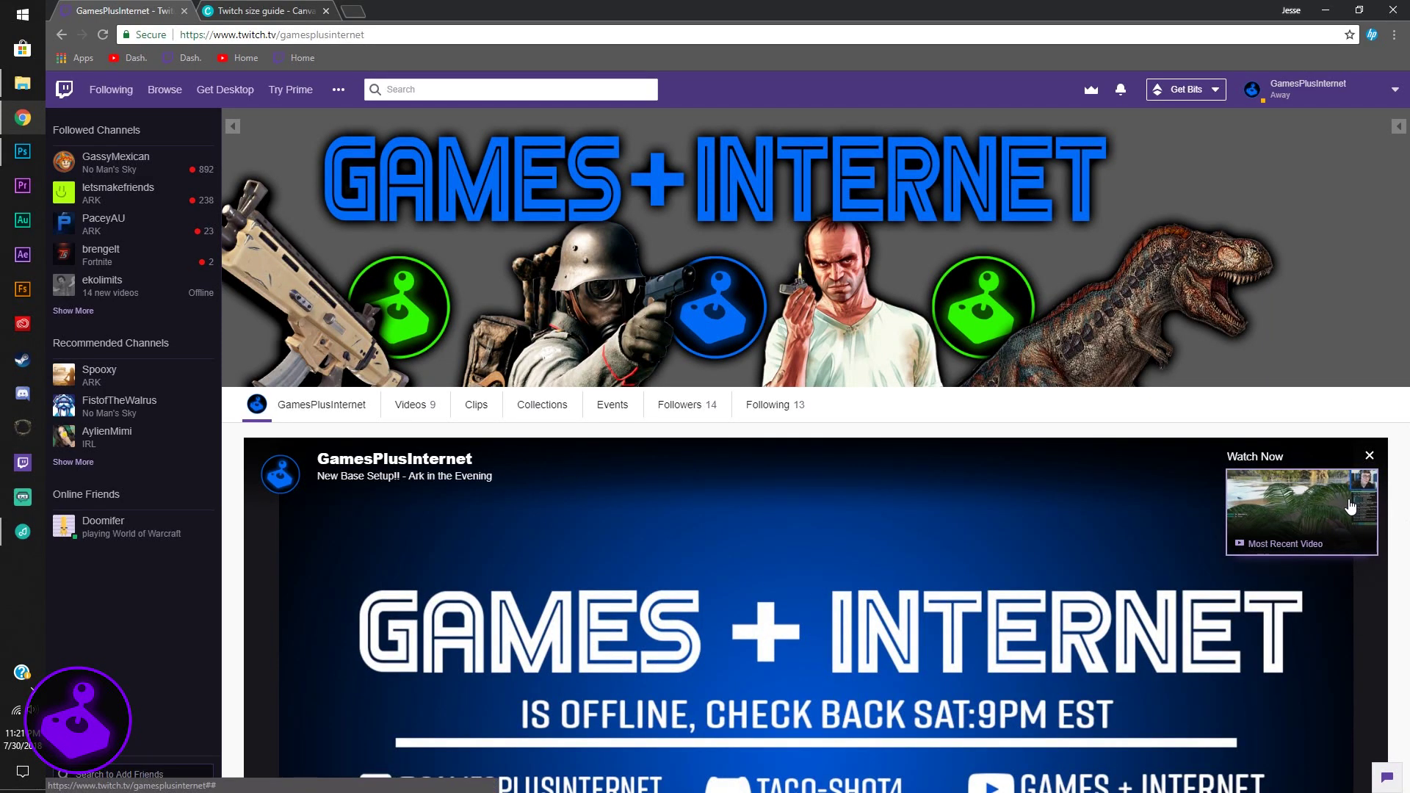
scroll(1351, 499, down, 10)
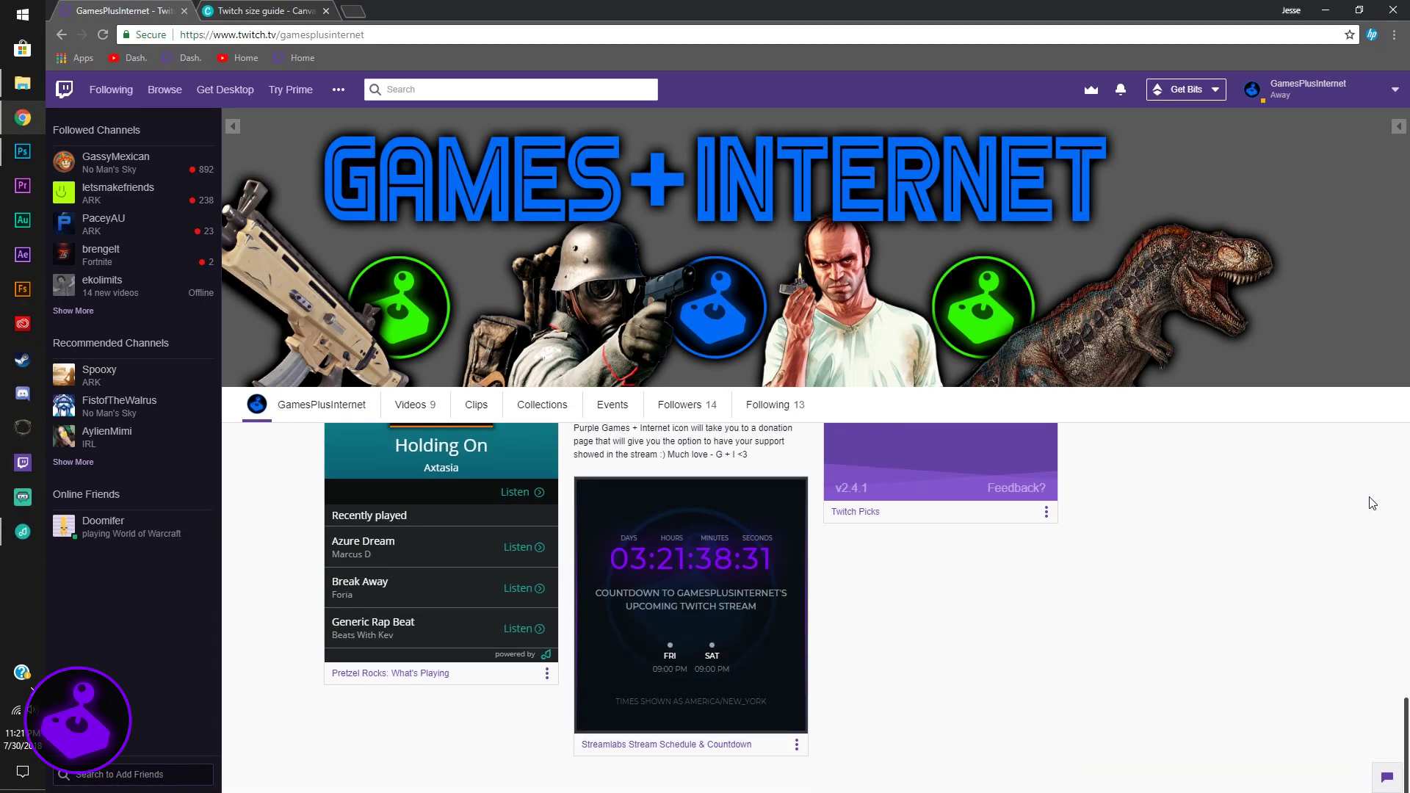
scroll(1370, 503, up, 10)
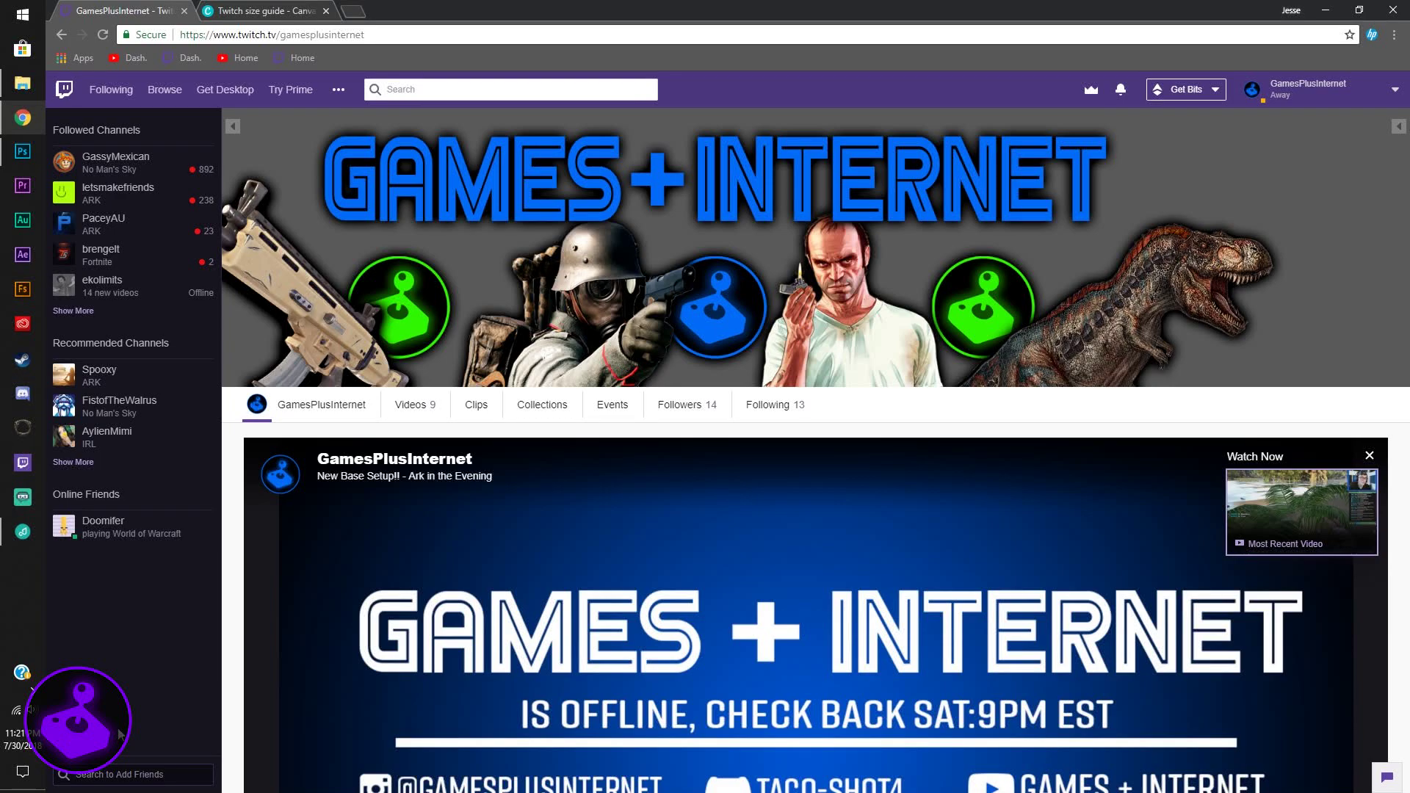
mouse_move(1231, 254)
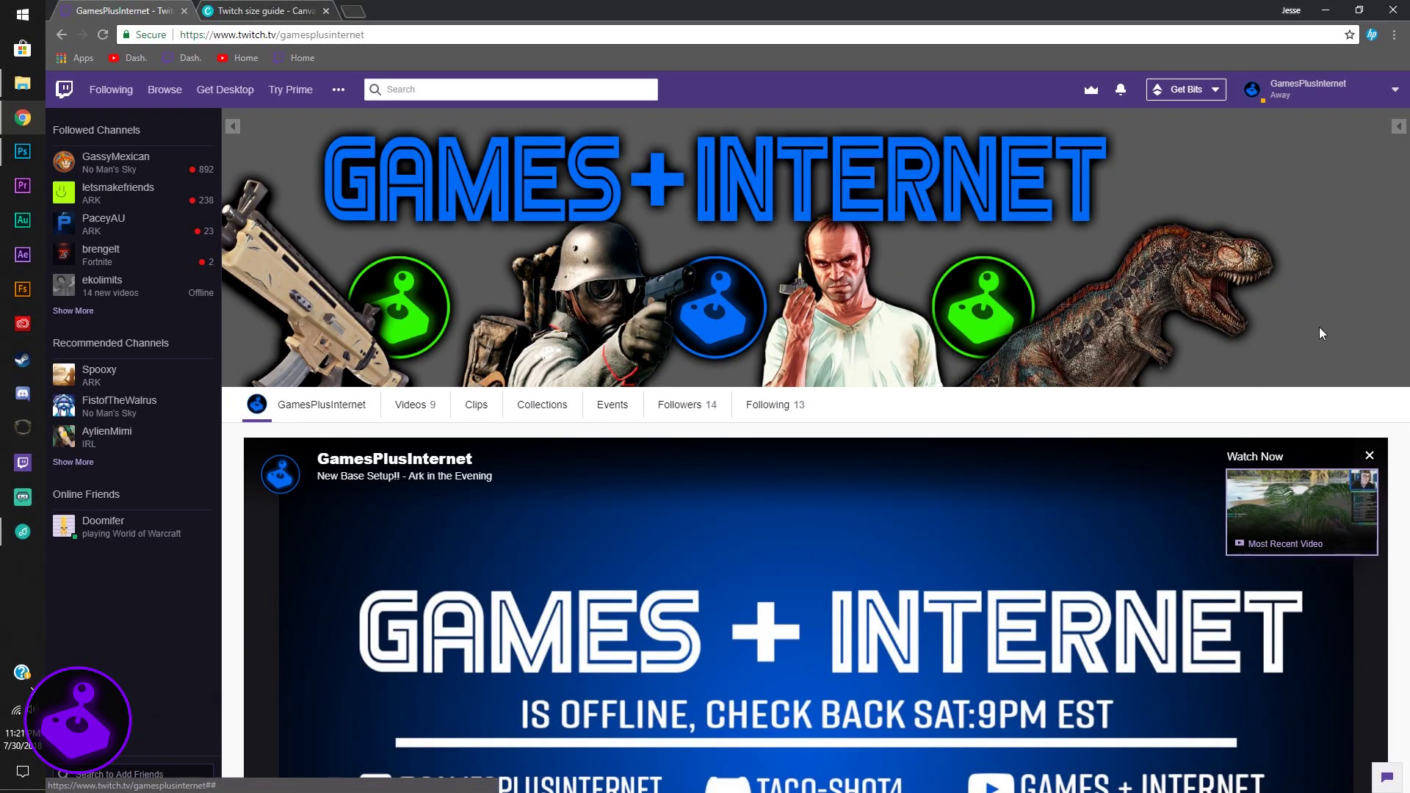
click(1397, 136)
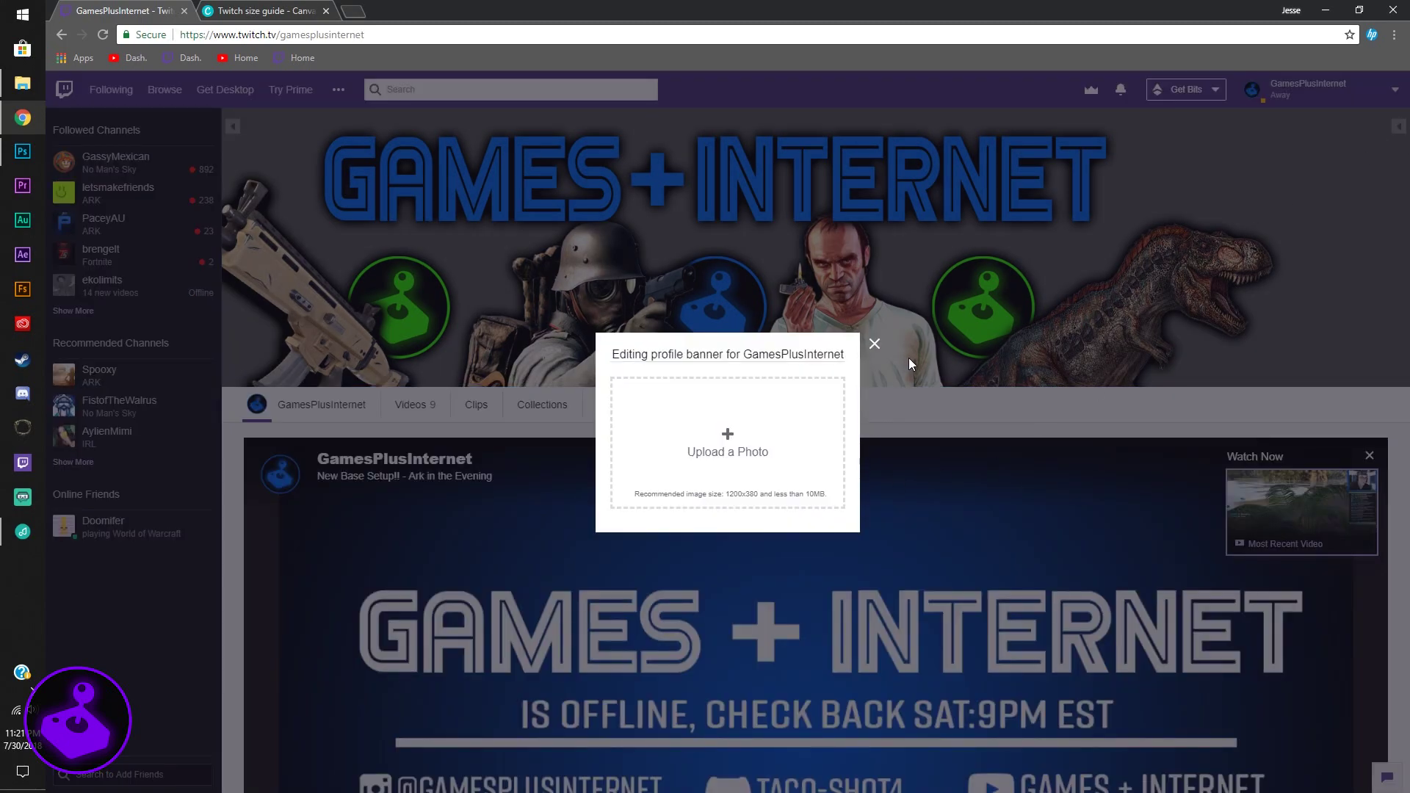
click(874, 344)
click(1396, 126)
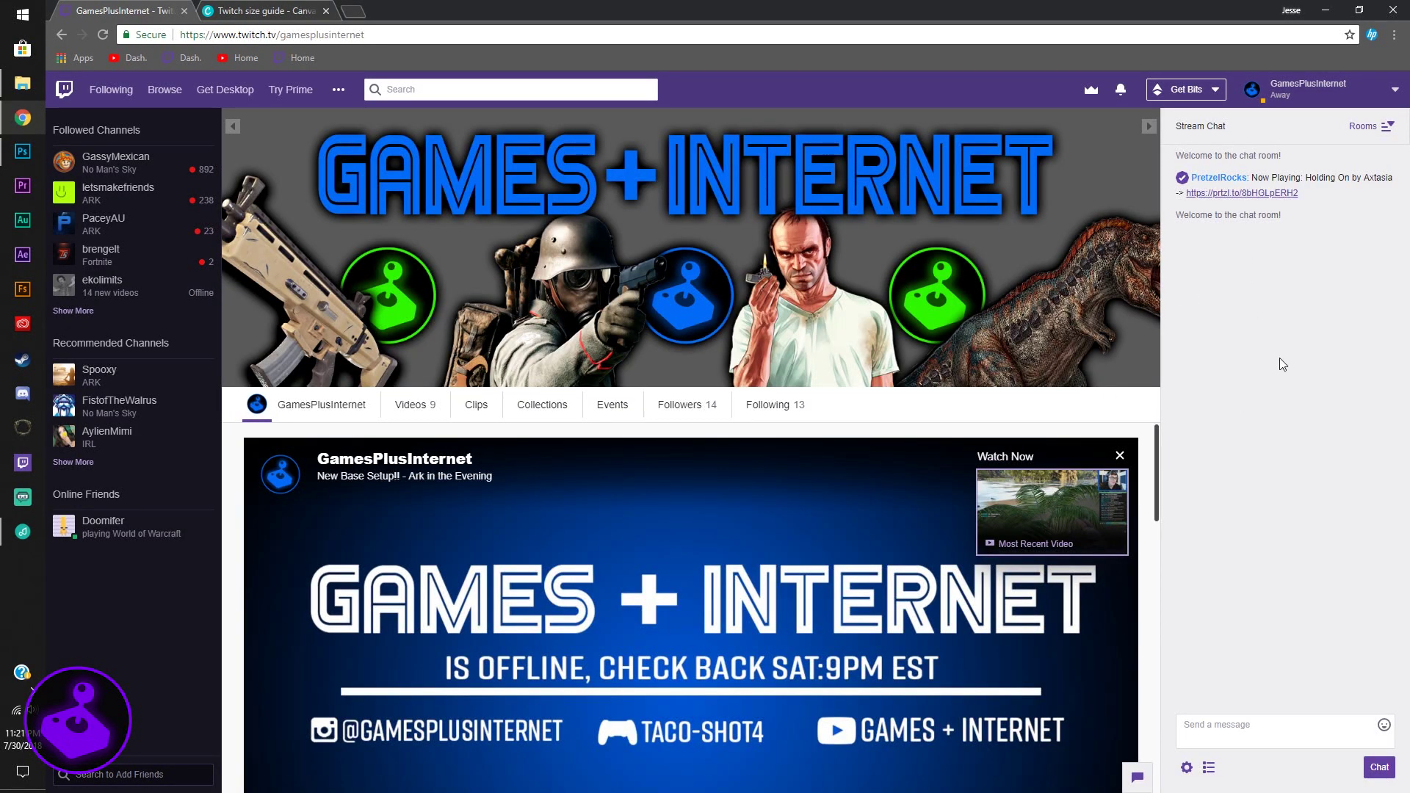
Toggle the stream chat and the followed channels sidebar in turn to compare how each crops the profile banner.
click(1148, 127)
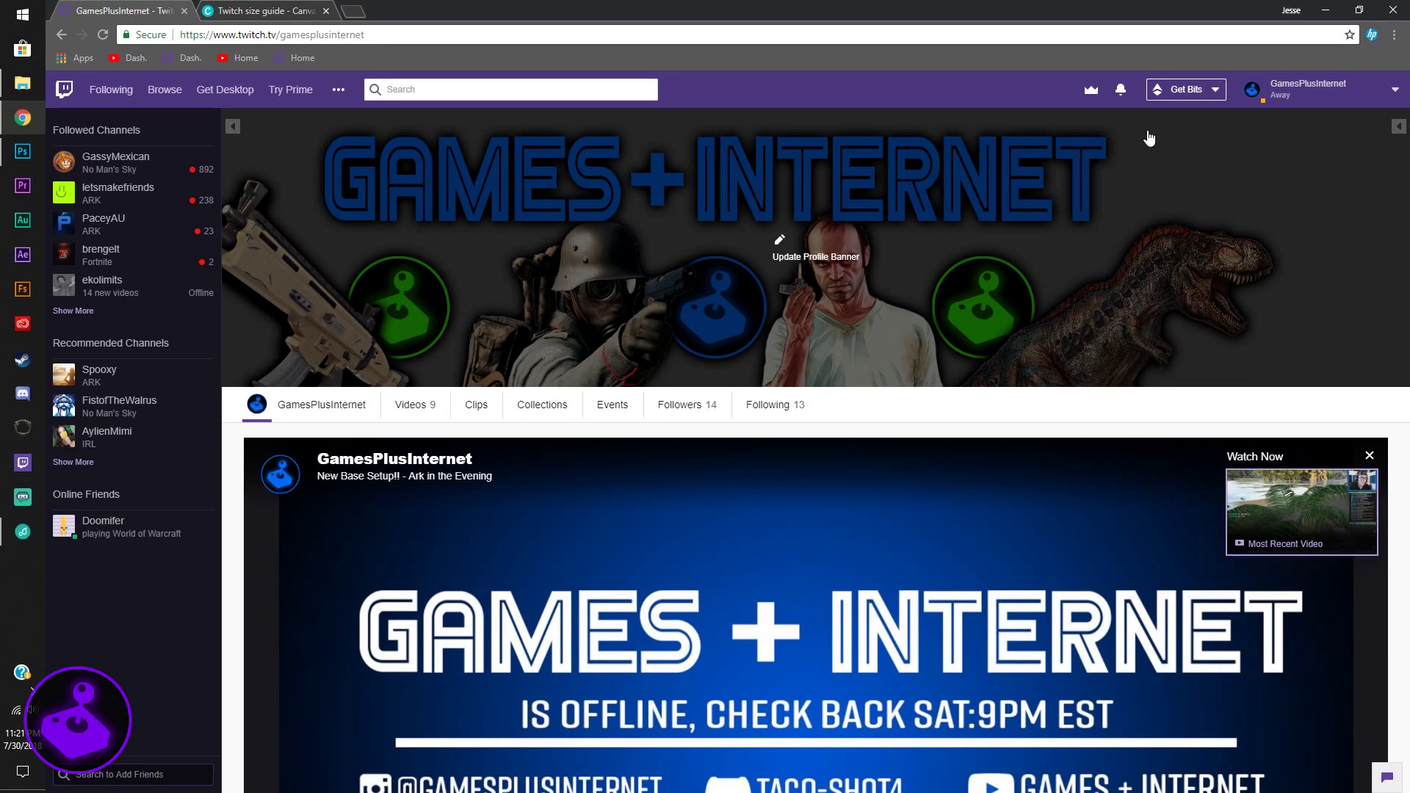
click(1397, 127)
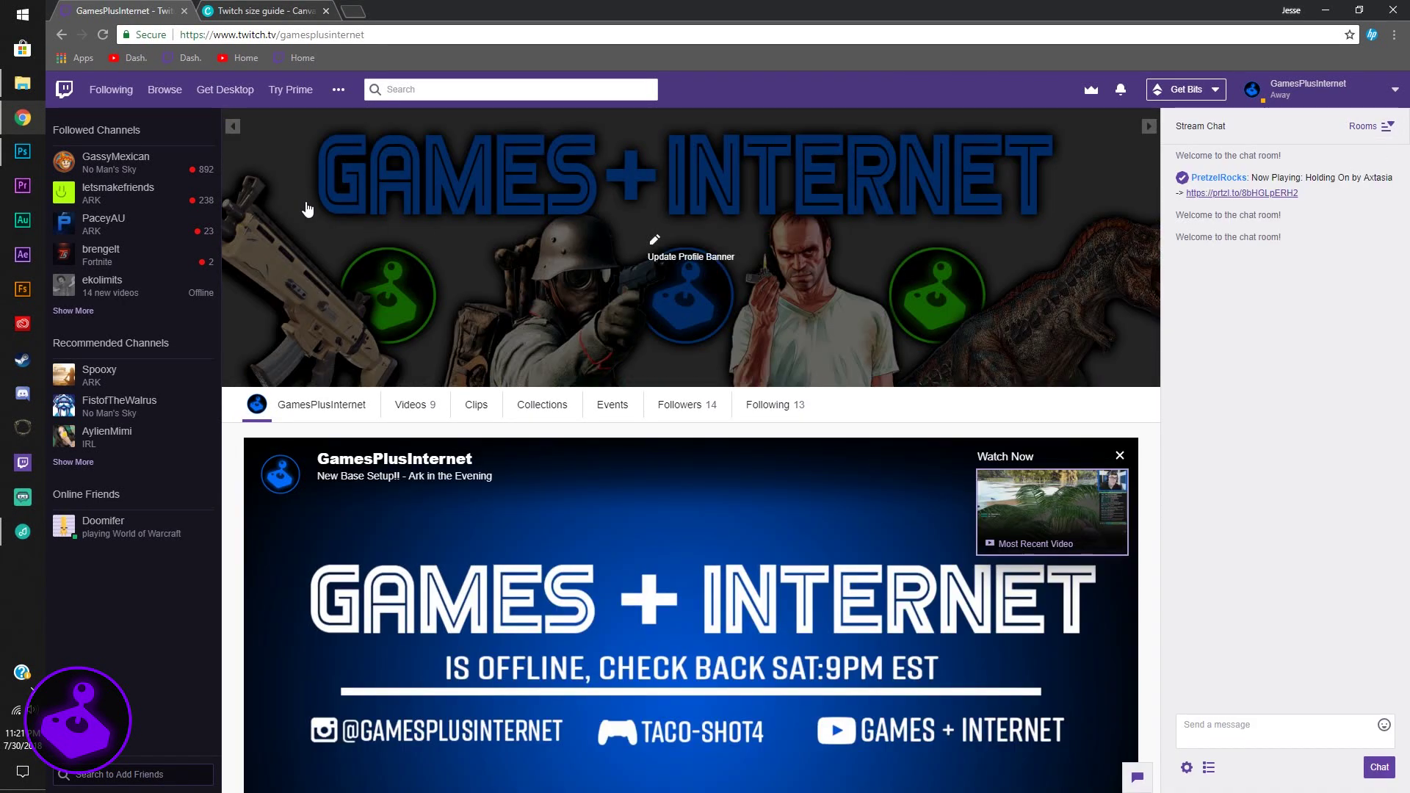
click(231, 127)
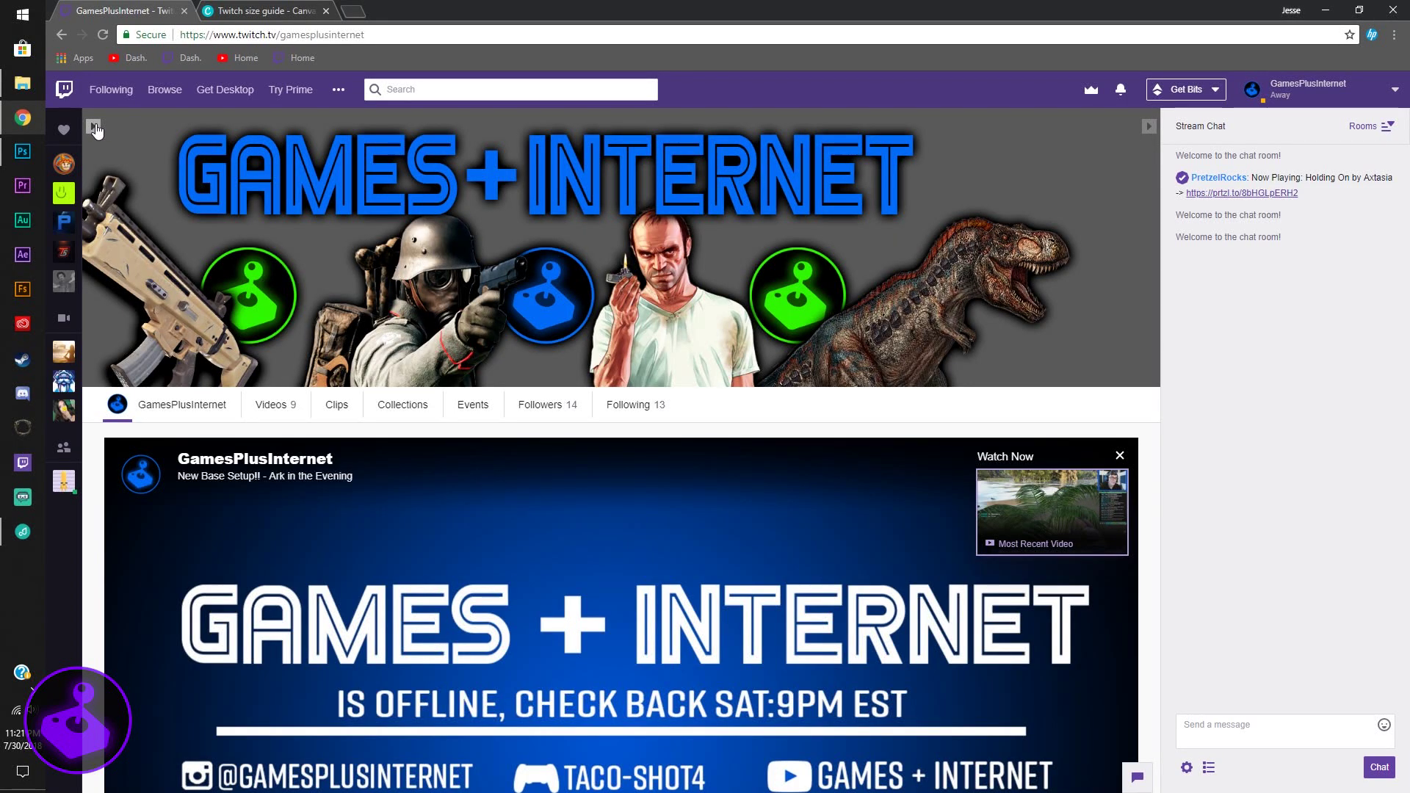
click(94, 128)
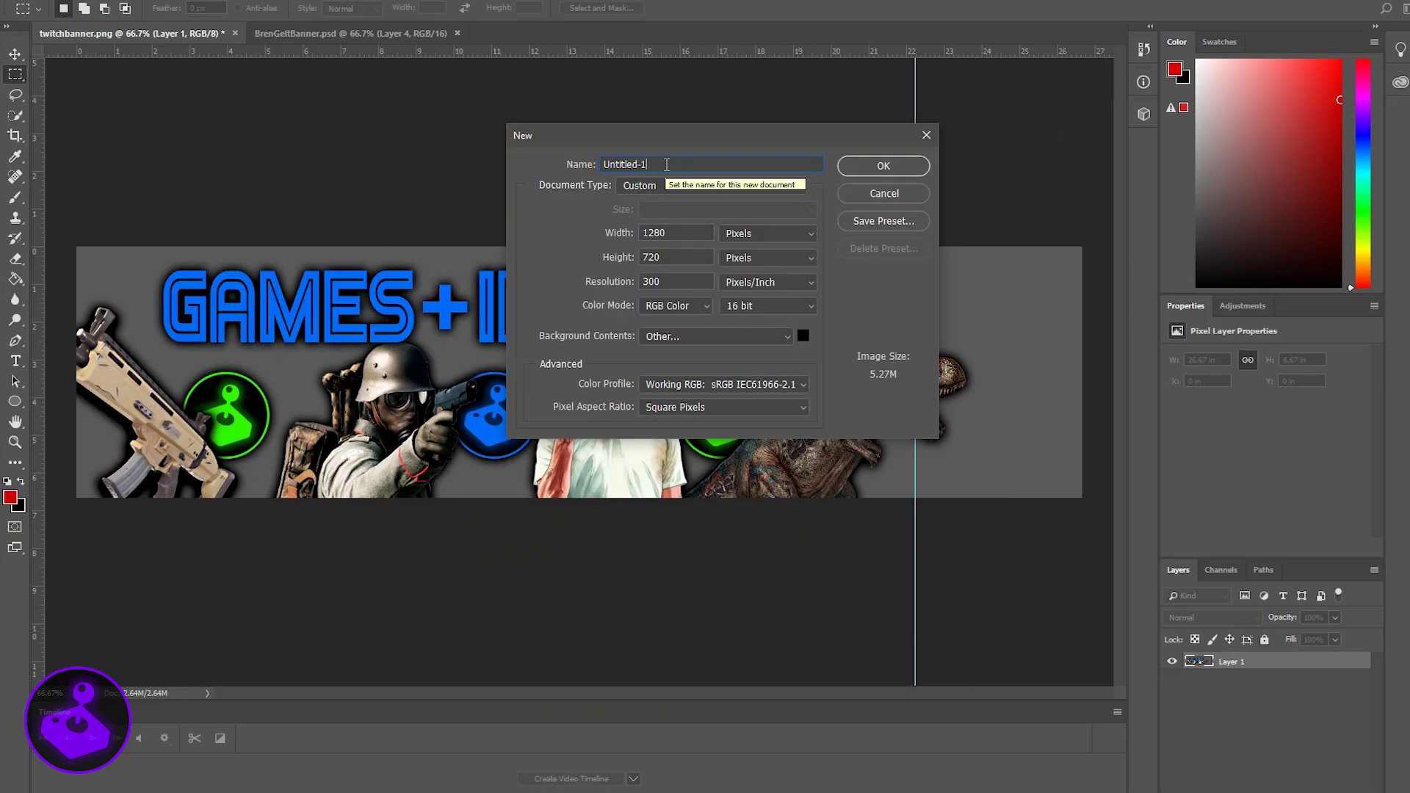
Name the new Photoshop document "template".
drag(646, 164, 580, 167)
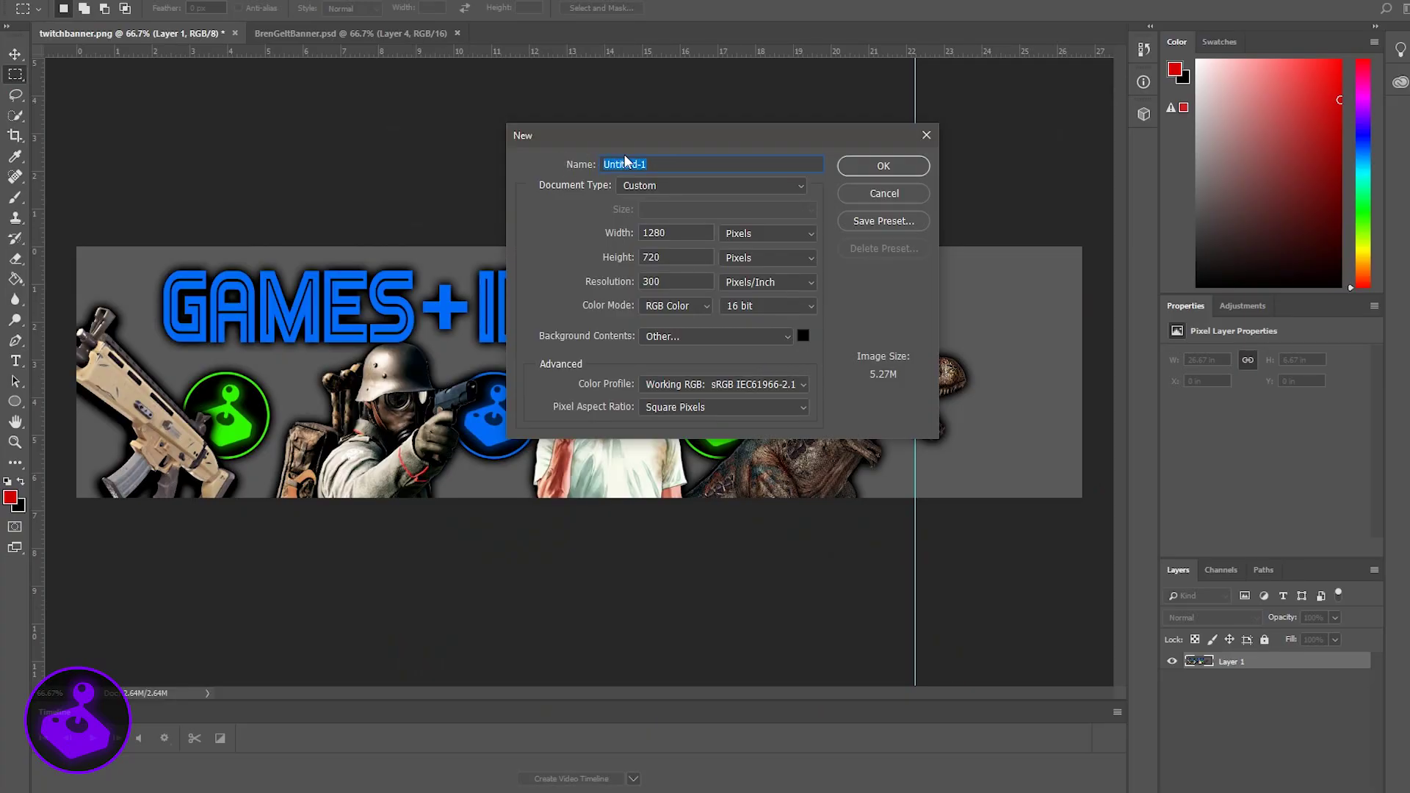
text(template)
double_click(657, 232)
Check the Profile Banner size in the Canva guide and set the new Photoshop document to 1920 pixels wide and 480 pixels high.
key(alt+Tab)
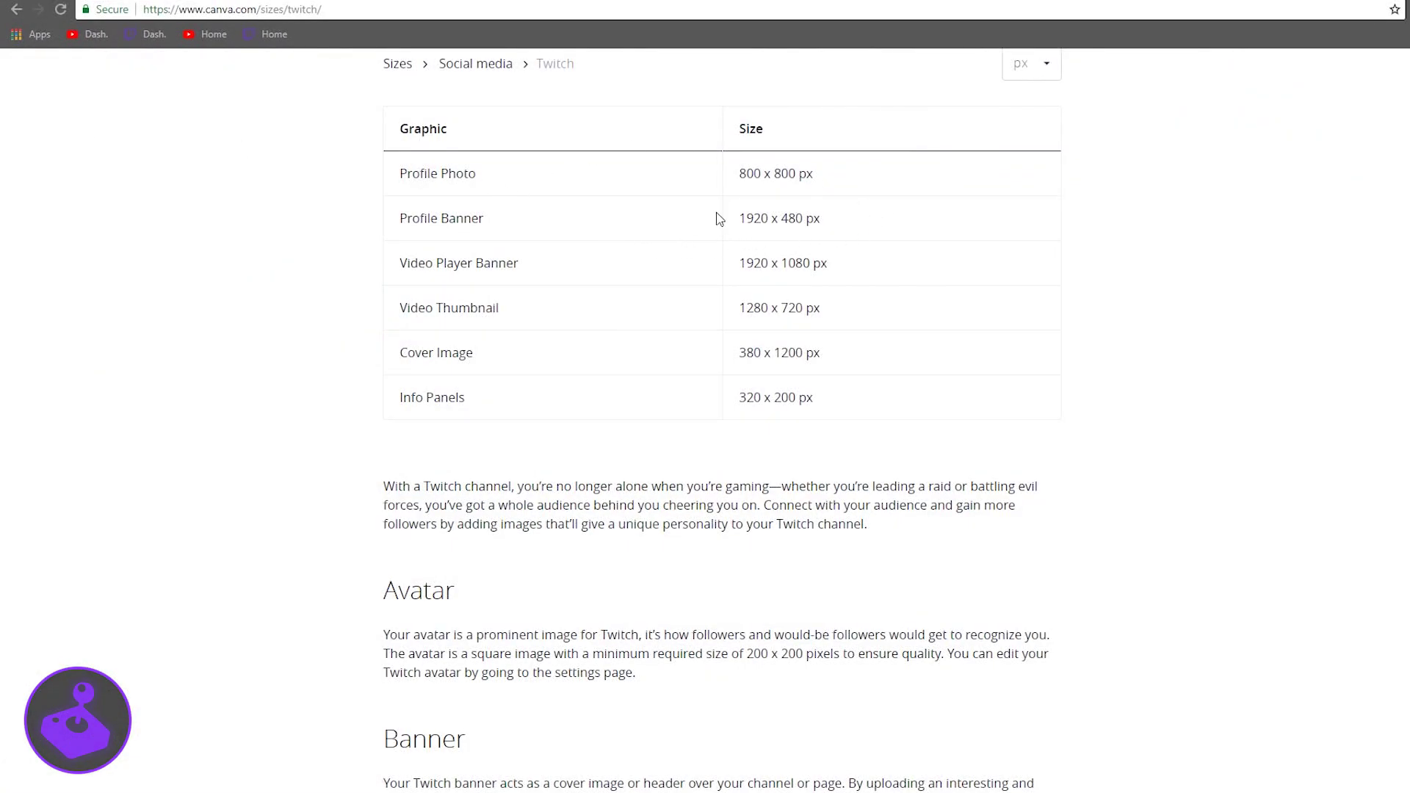
drag(718, 218, 825, 217)
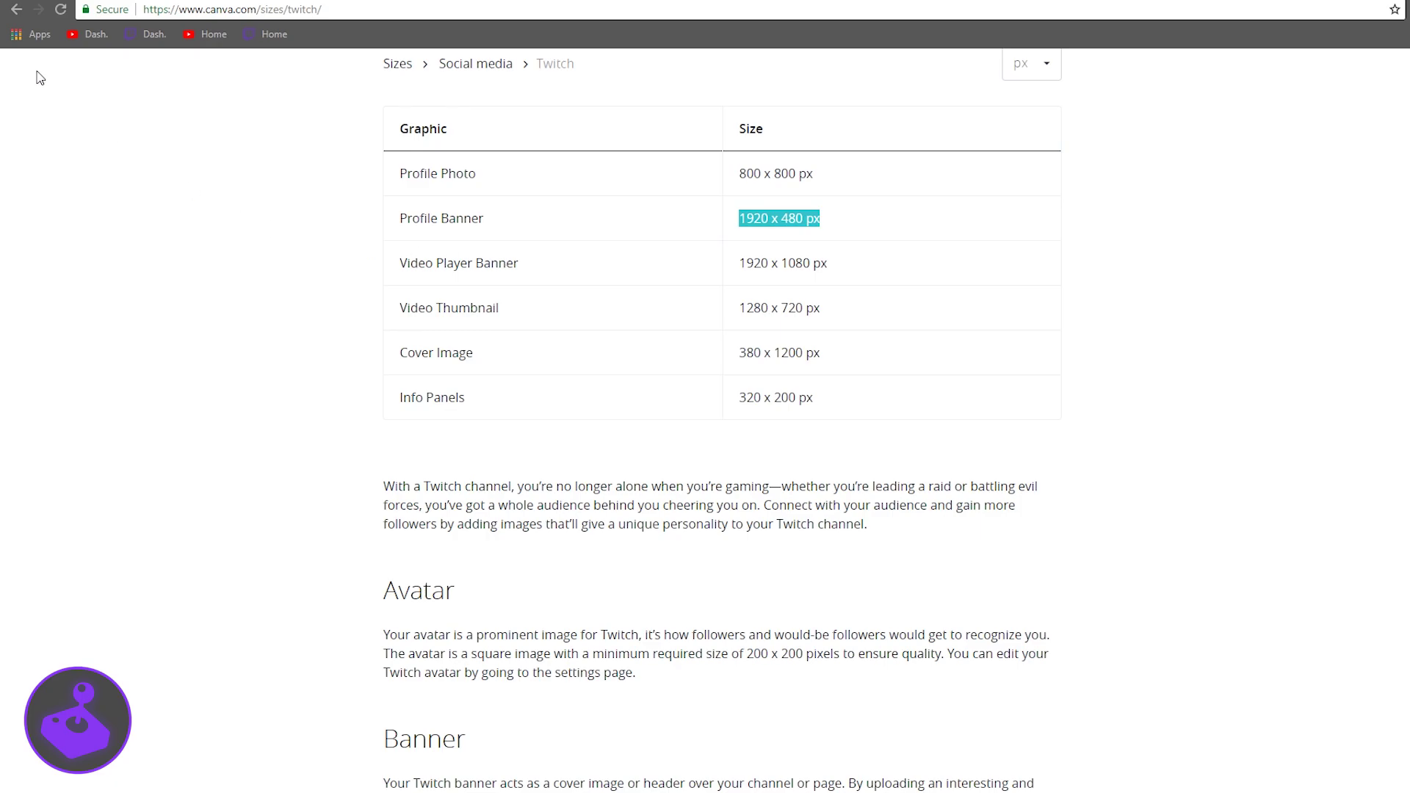
key(alt+Tab)
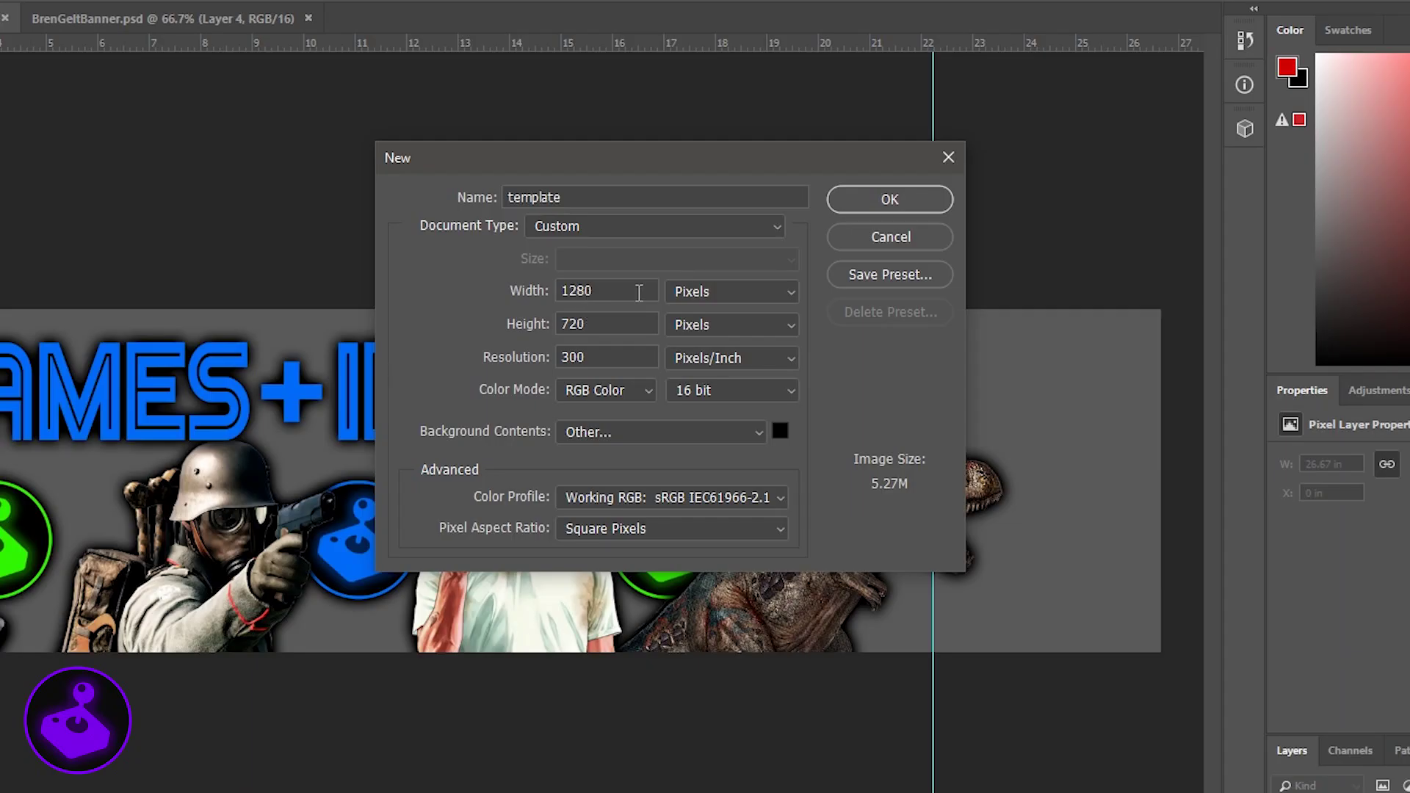
click(526, 291)
text(1920)
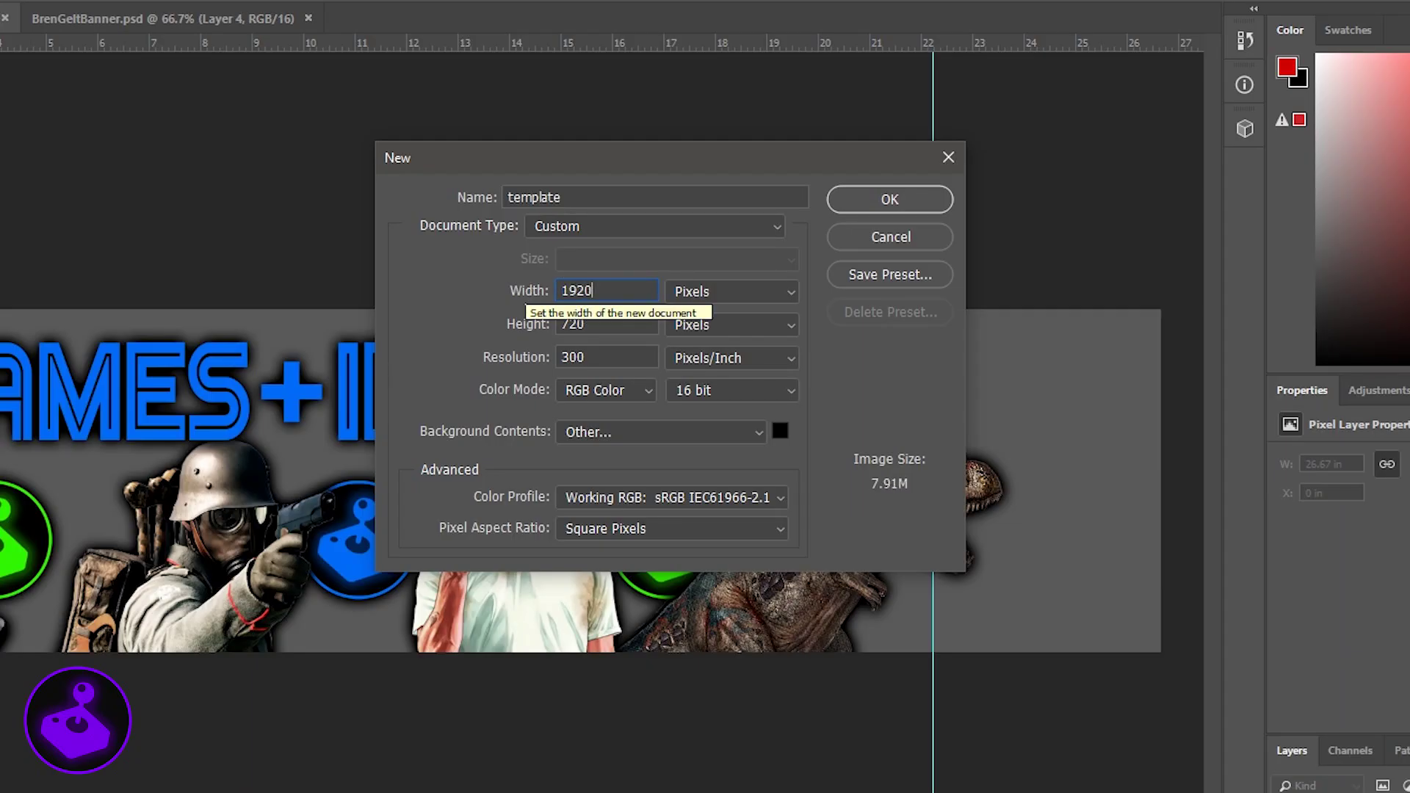
key(Tab)
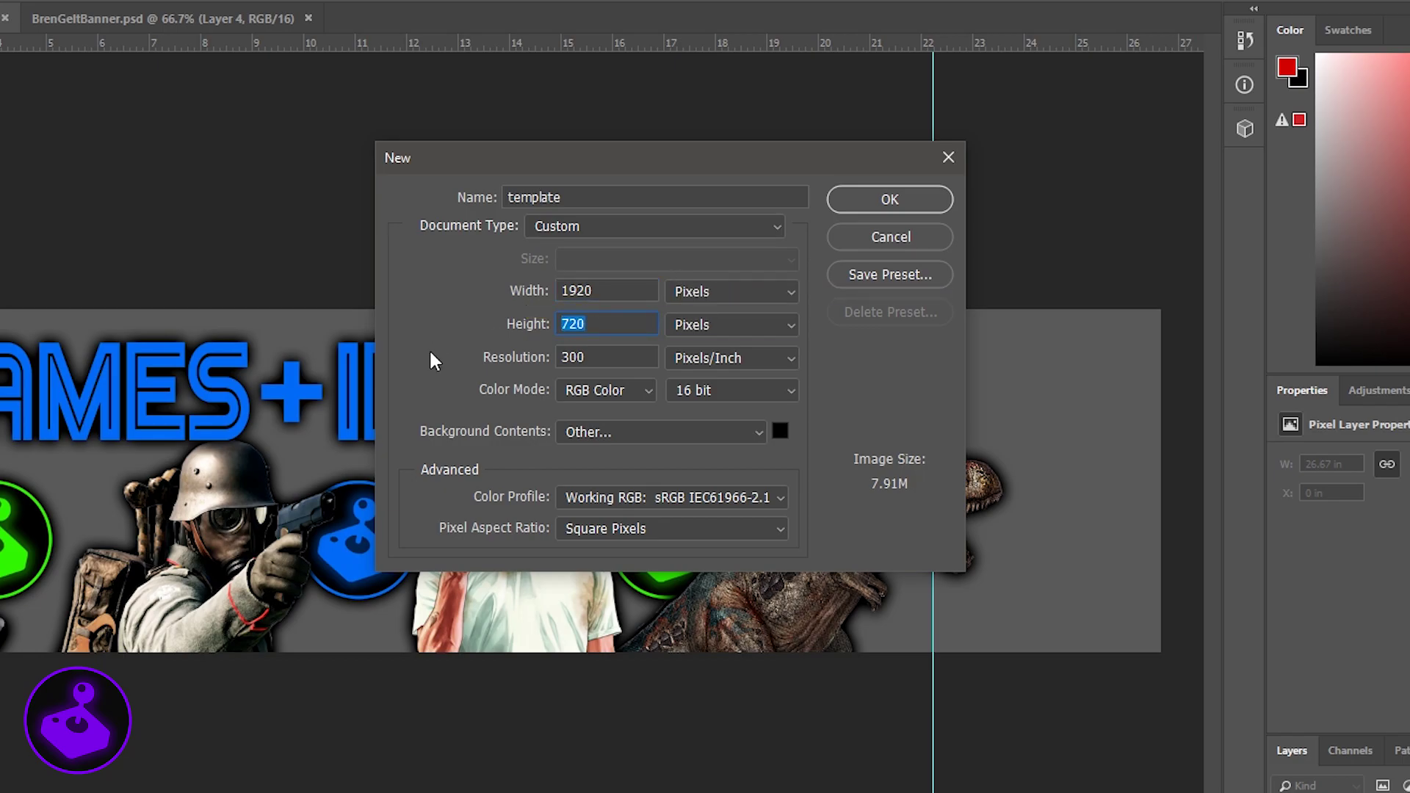
text(480)
Create the new document with RGB Color mode at 16 bit and a custom black background.
click(653, 390)
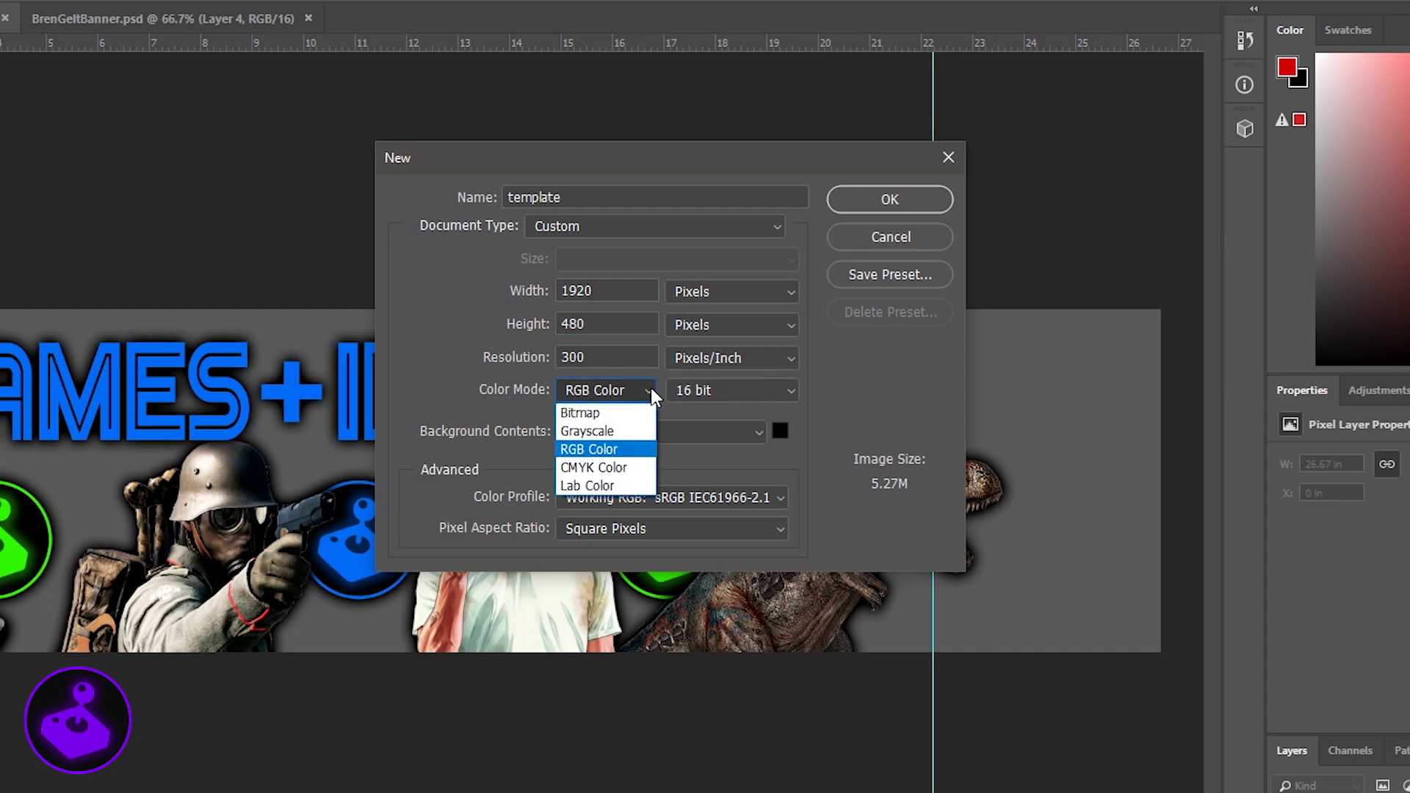
click(649, 388)
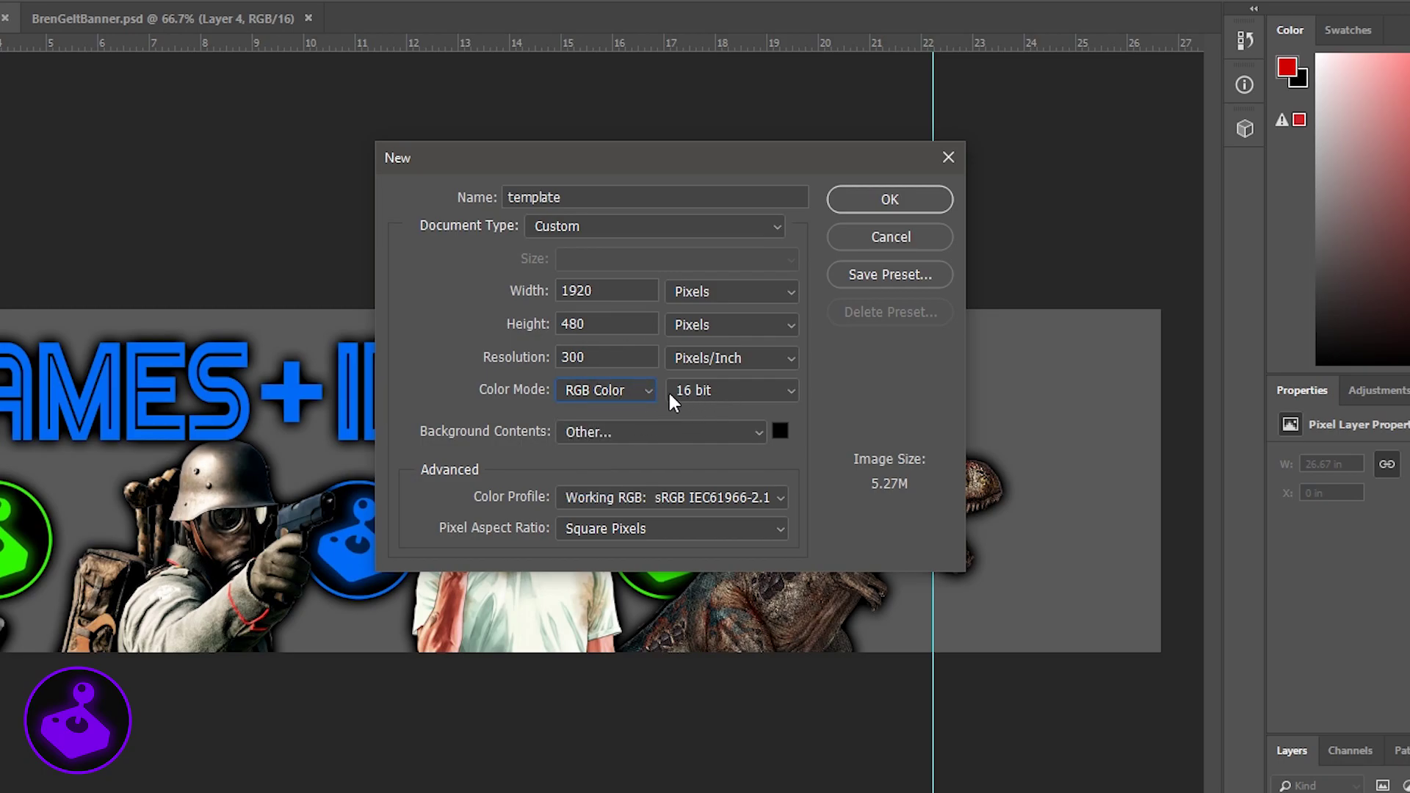
click(725, 430)
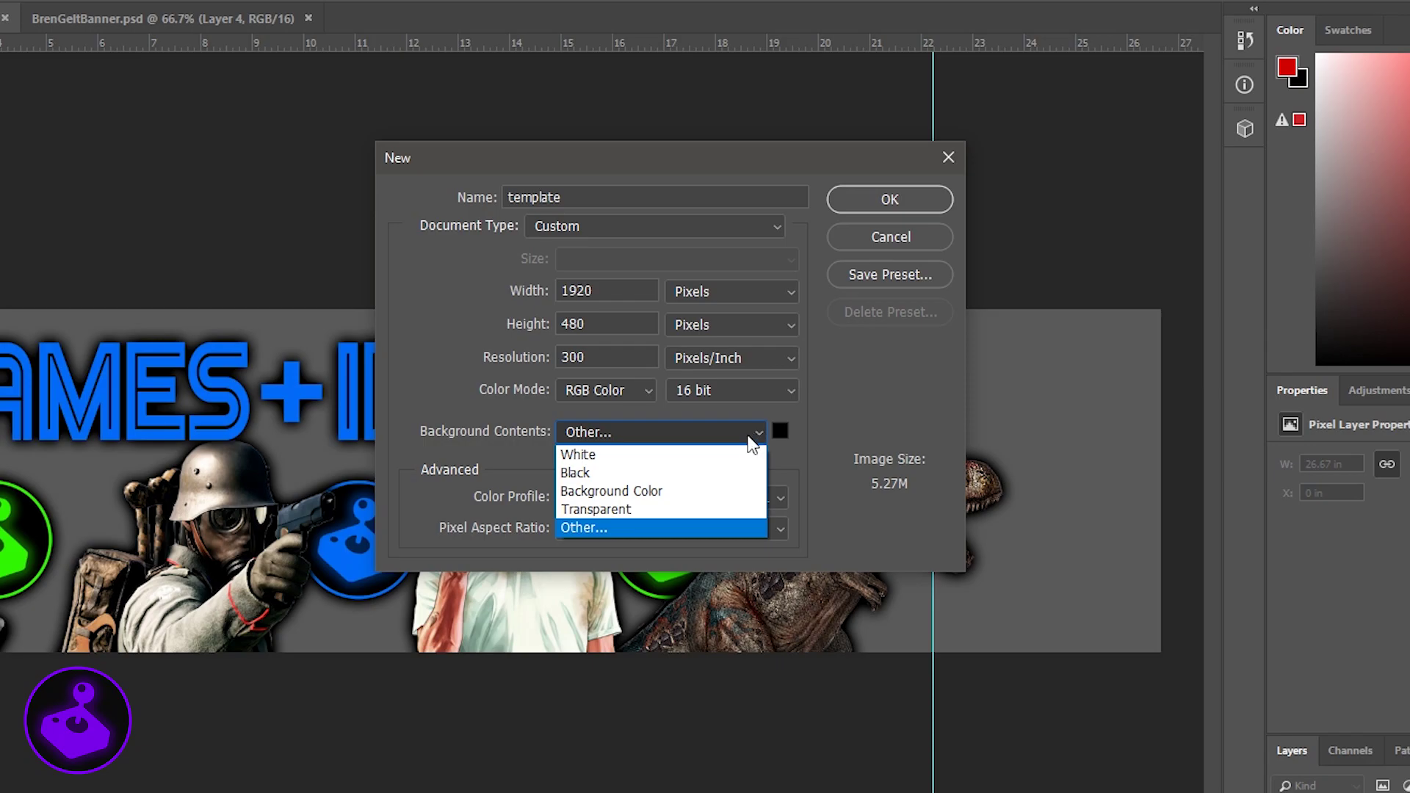
click(748, 439)
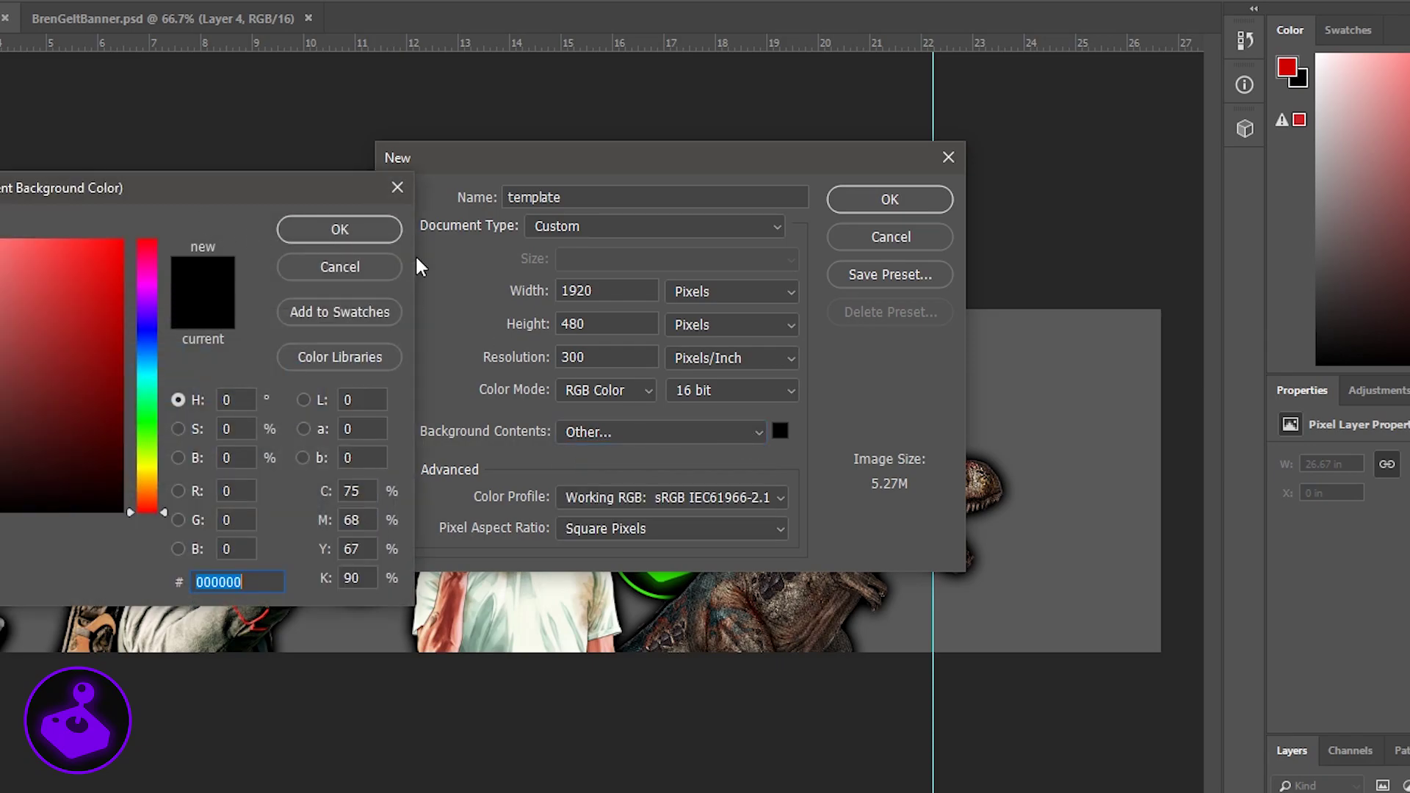
click(397, 188)
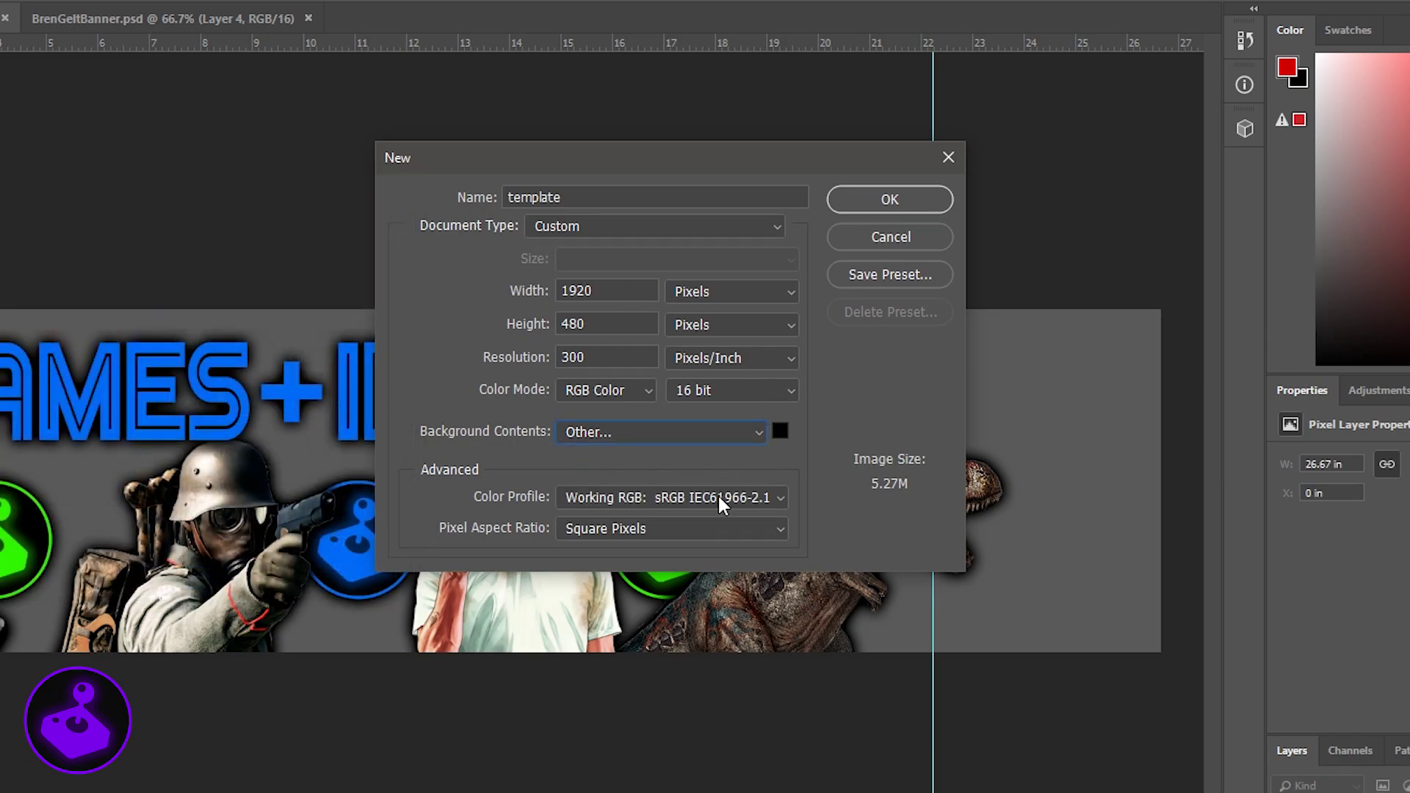
click(939, 204)
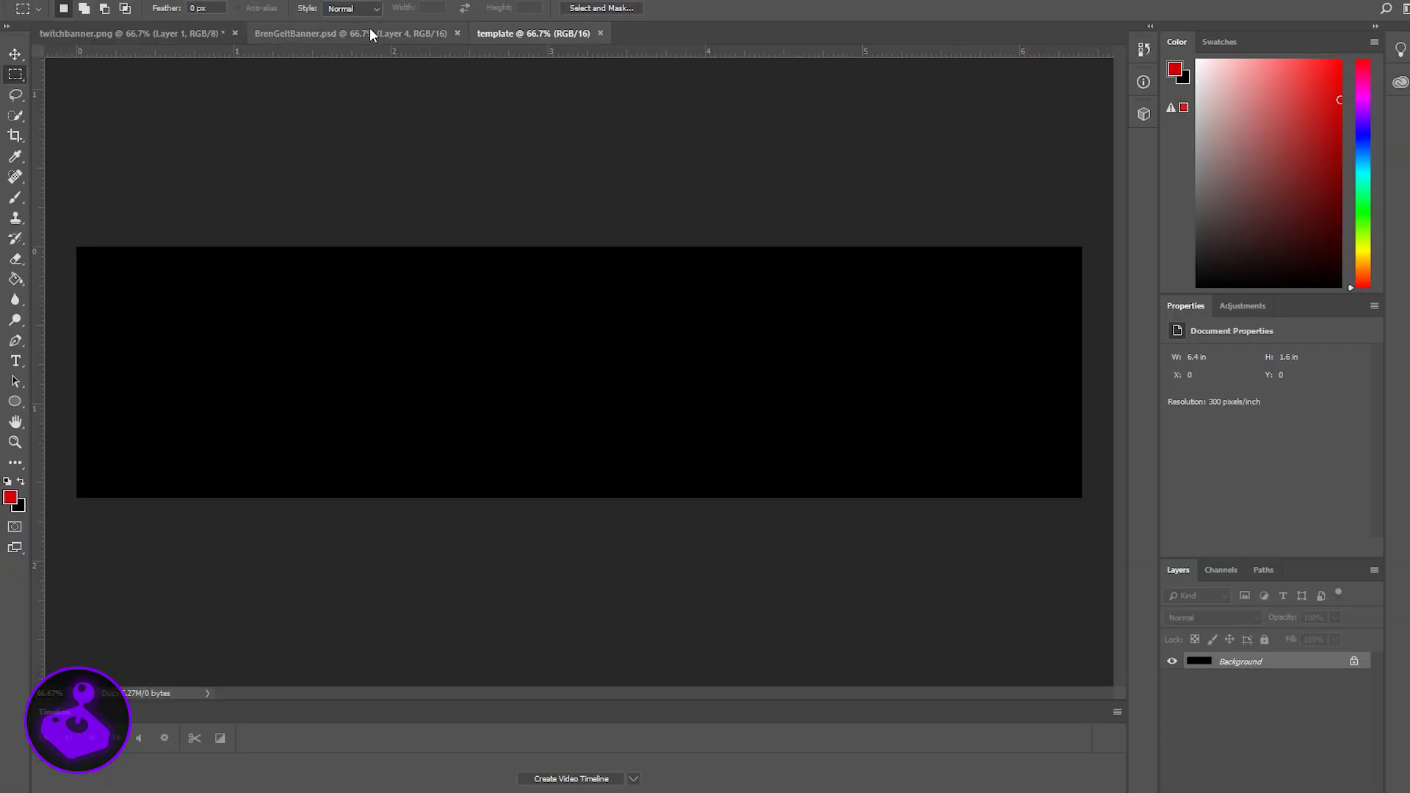
Compare the blank template with BrenGeltBanner.psd to examine its guides, and check where rulers are enabled.
click(188, 13)
click(566, 33)
click(389, 34)
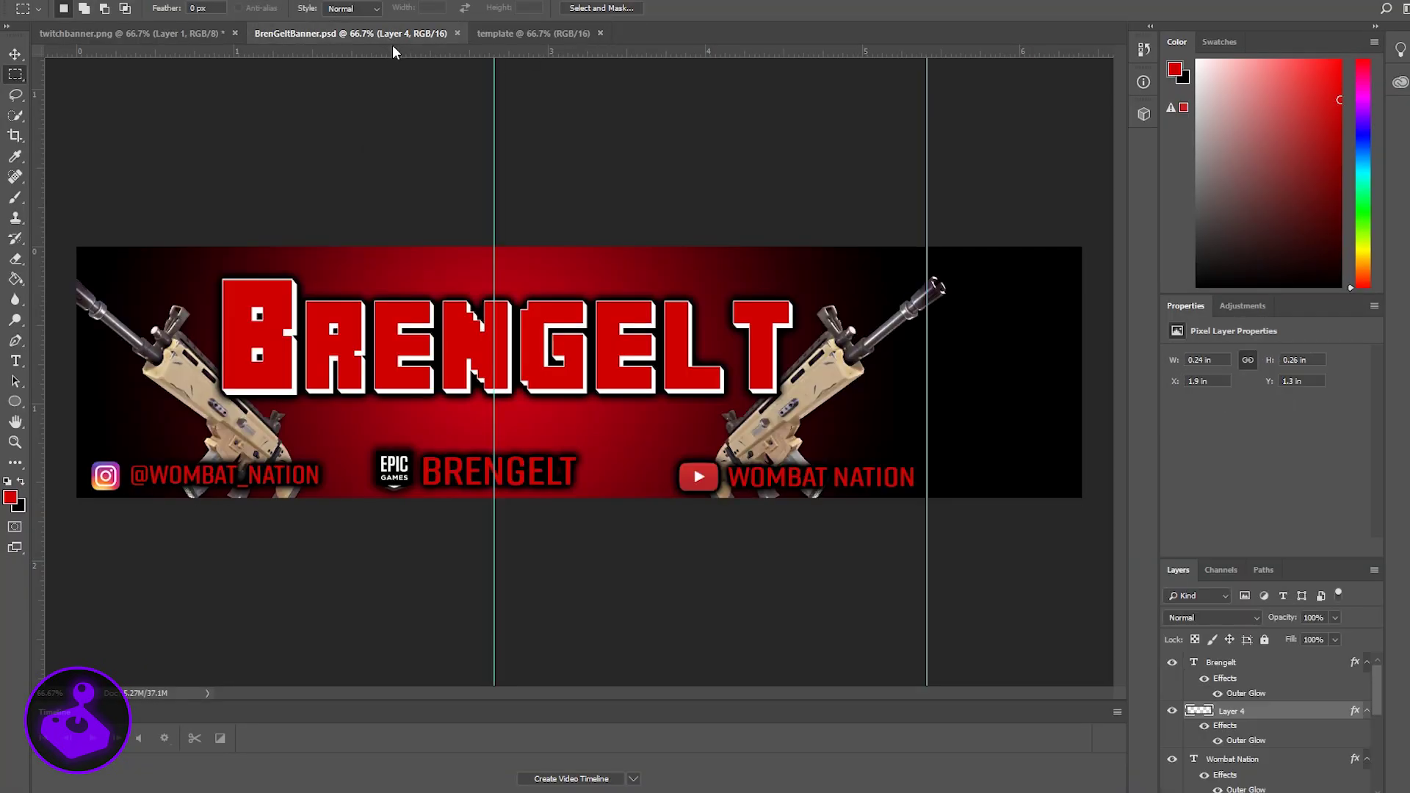
click(550, 32)
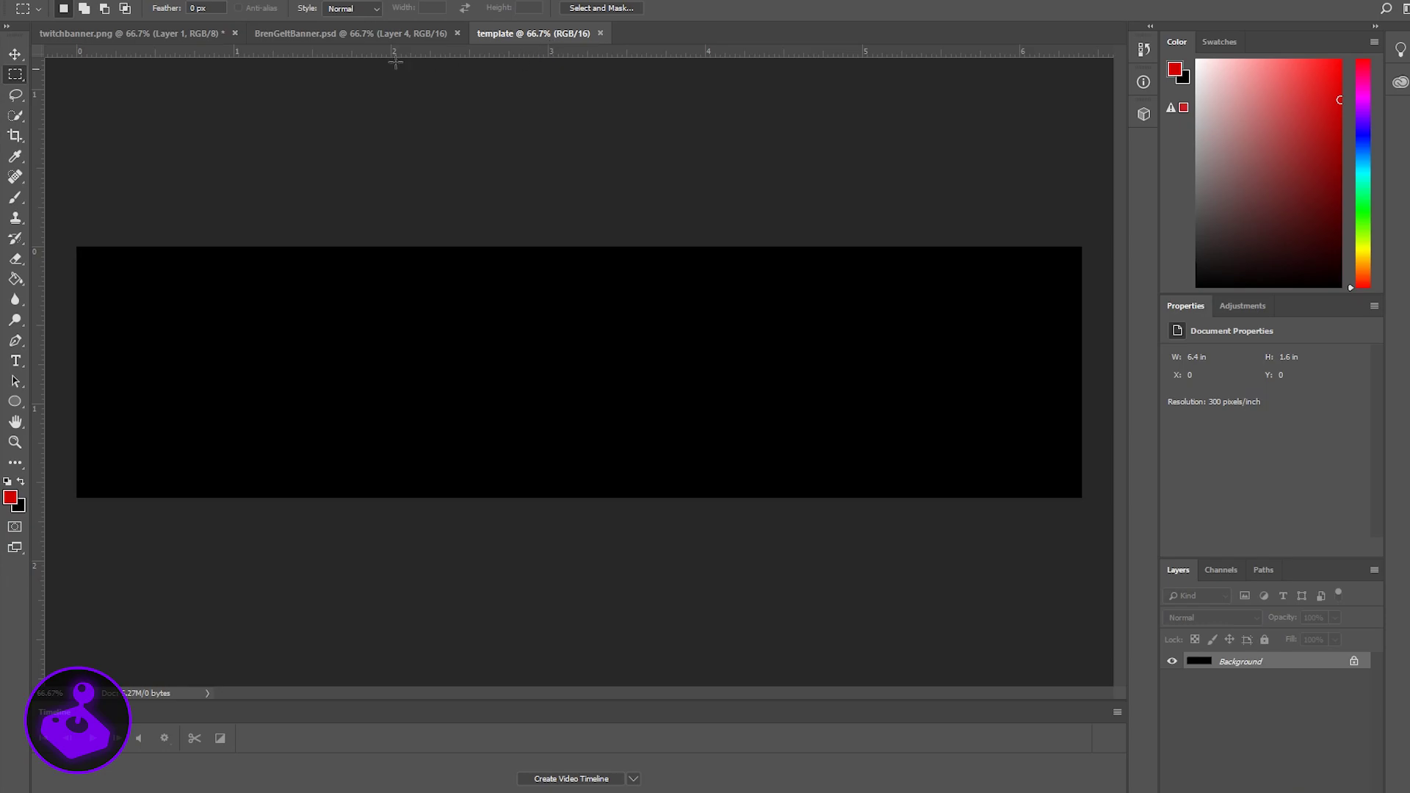
key(ctrl+shift+Tab)
click(533, 34)
click(417, 35)
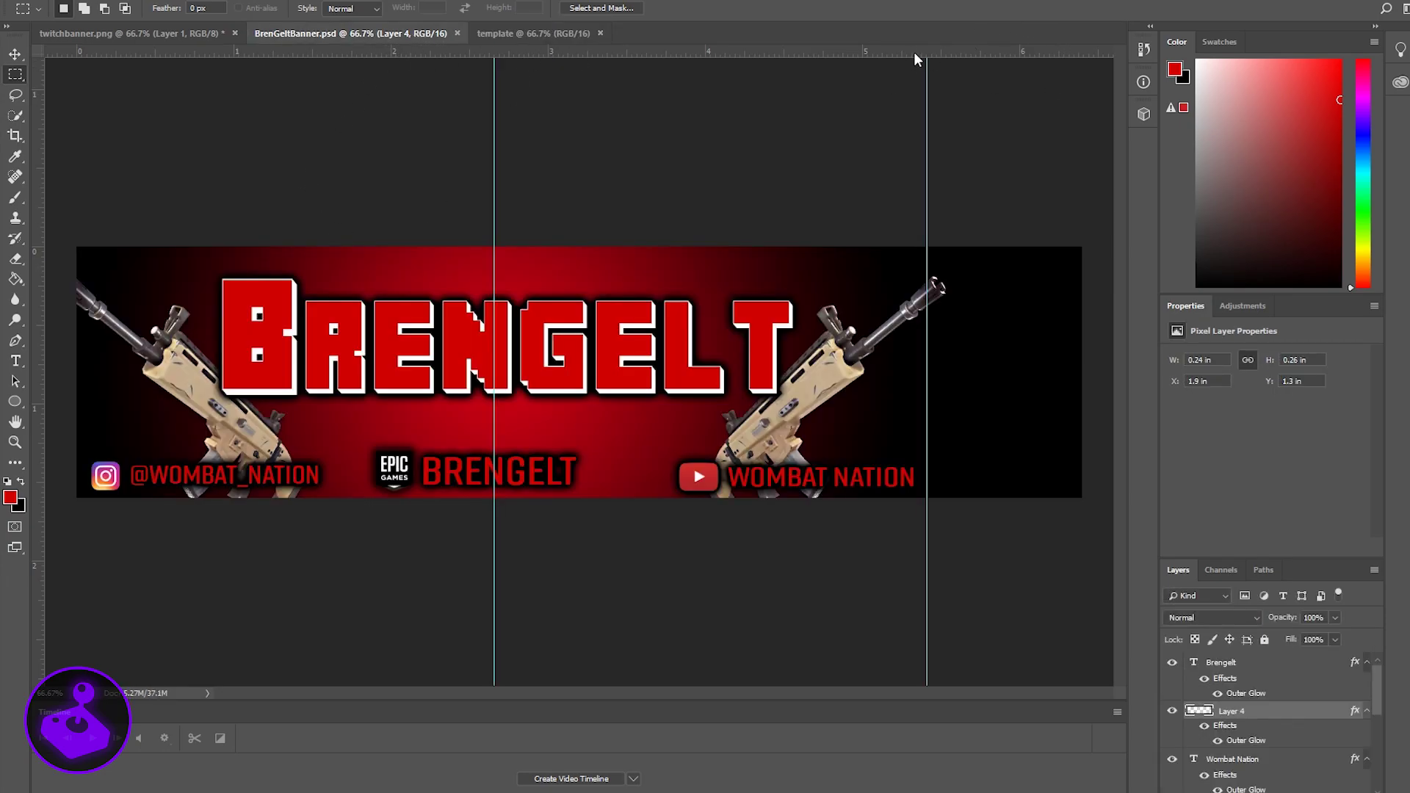
click(520, 38)
click(399, 36)
key(alt+v)
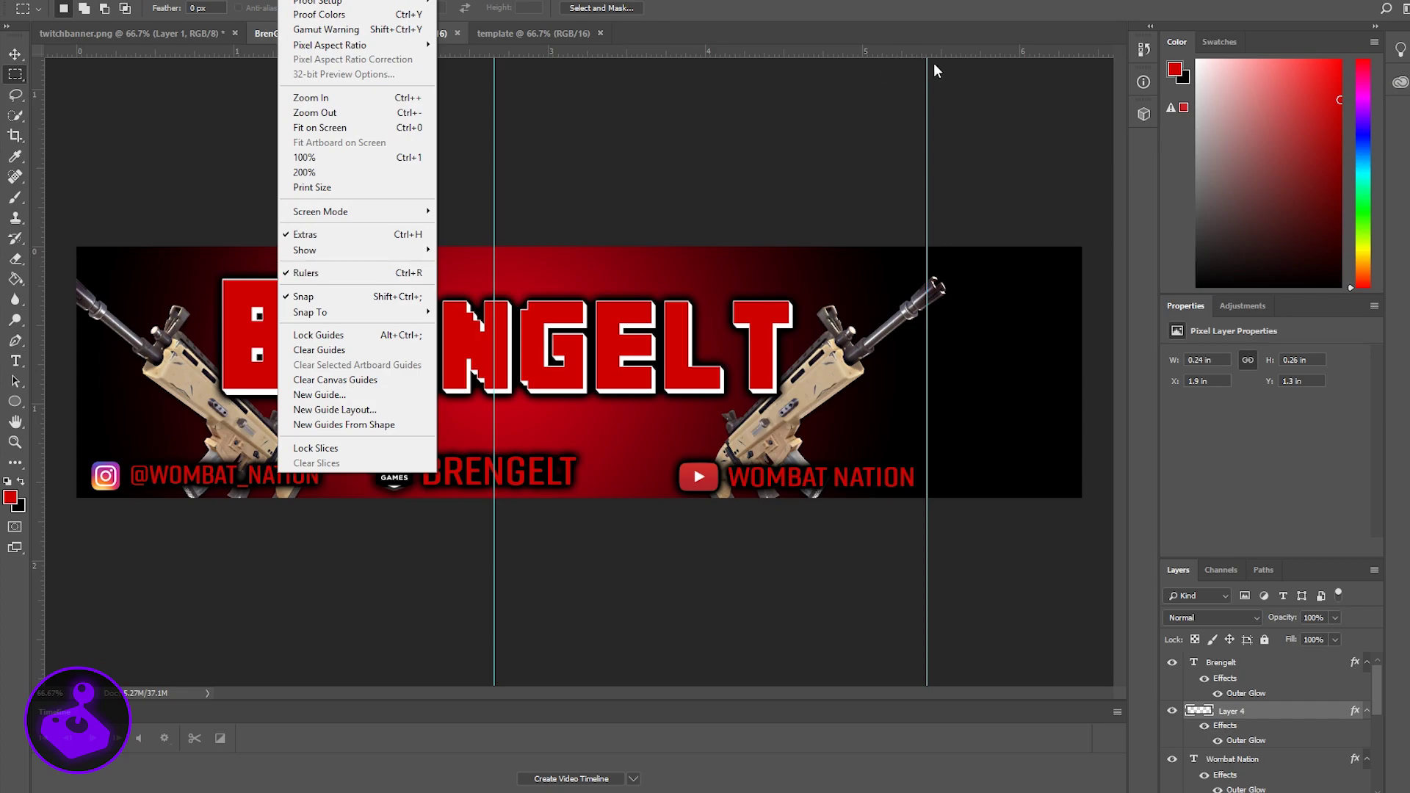
click(873, 124)
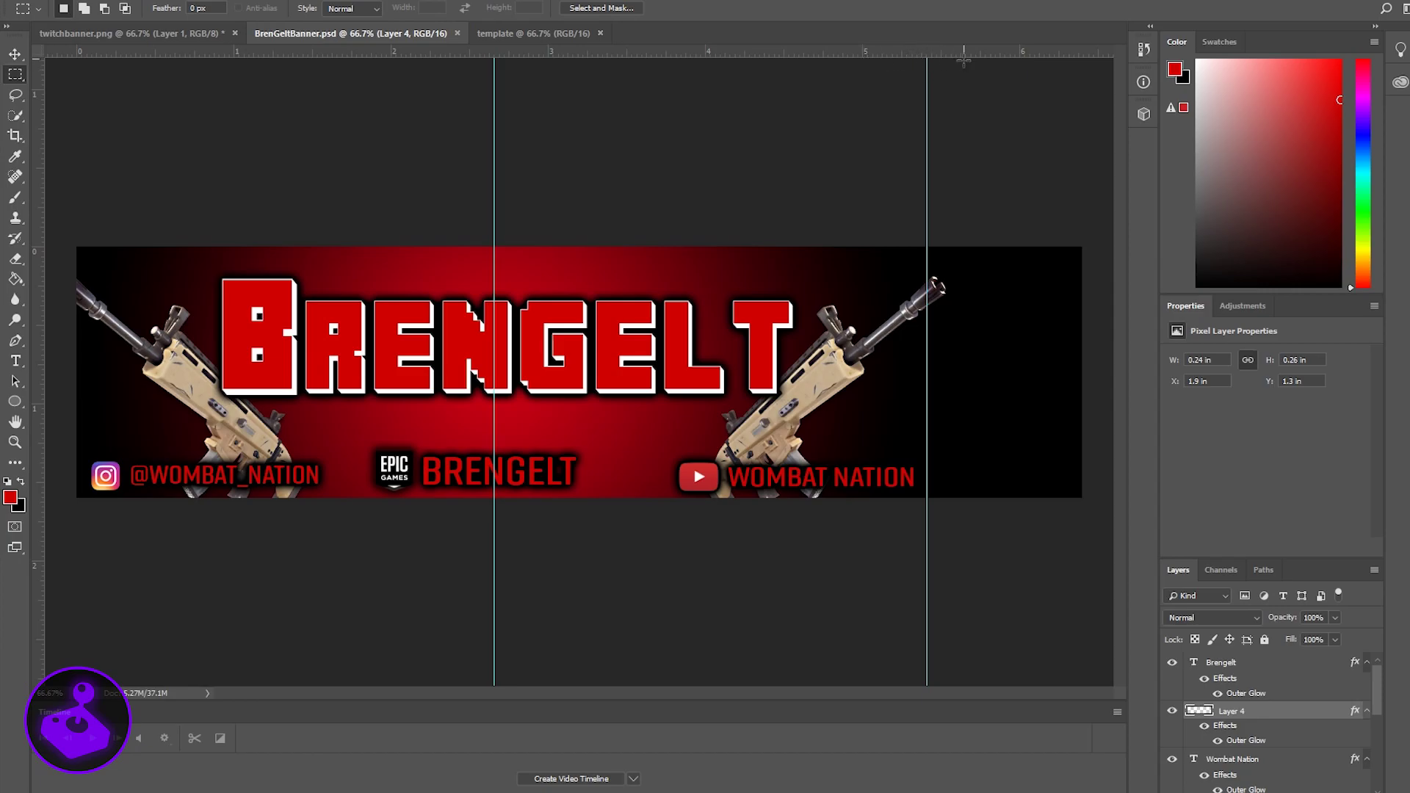
Place a vertical guide at about 5.4 in on the template and compare it with the guides in the two finished banners.
click(544, 34)
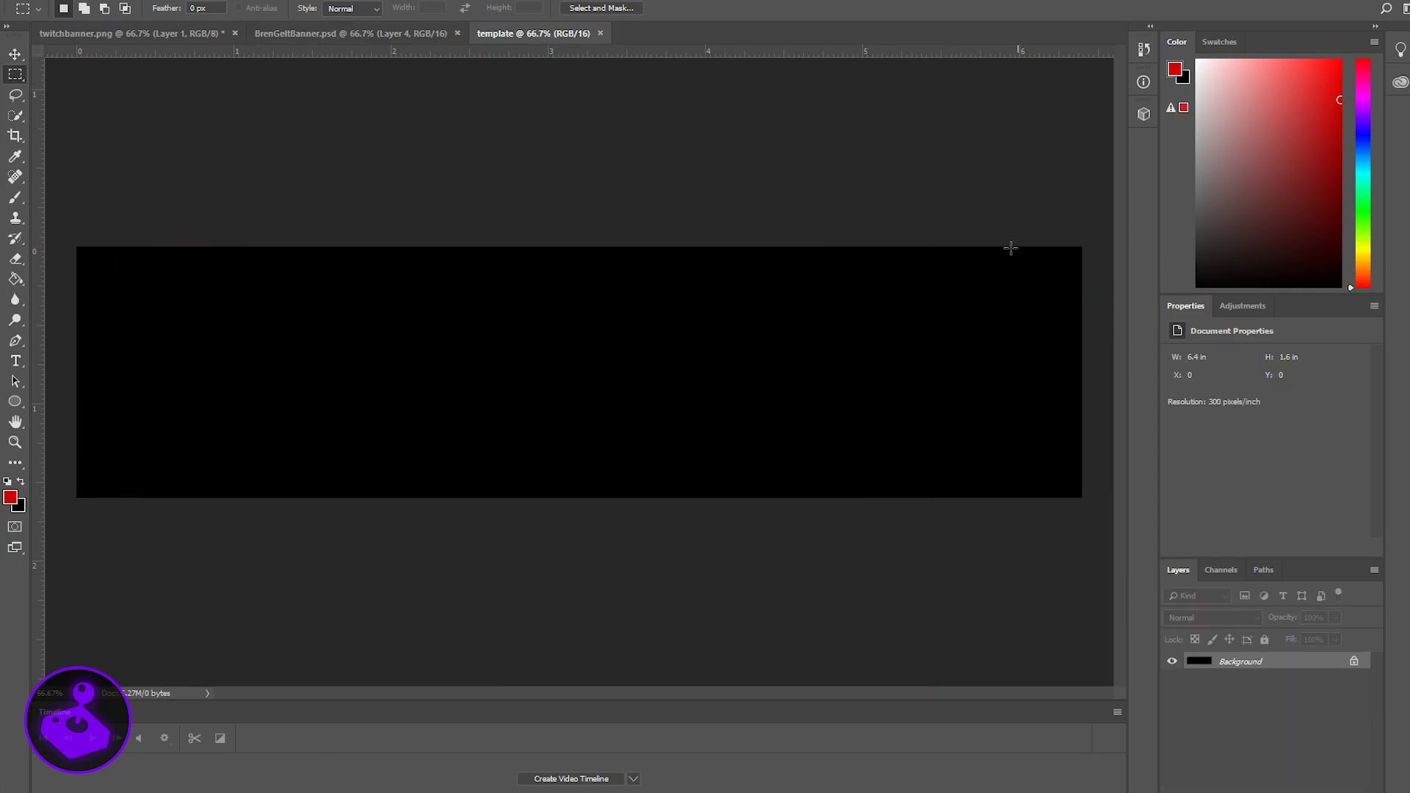
drag(40, 219, 930, 210)
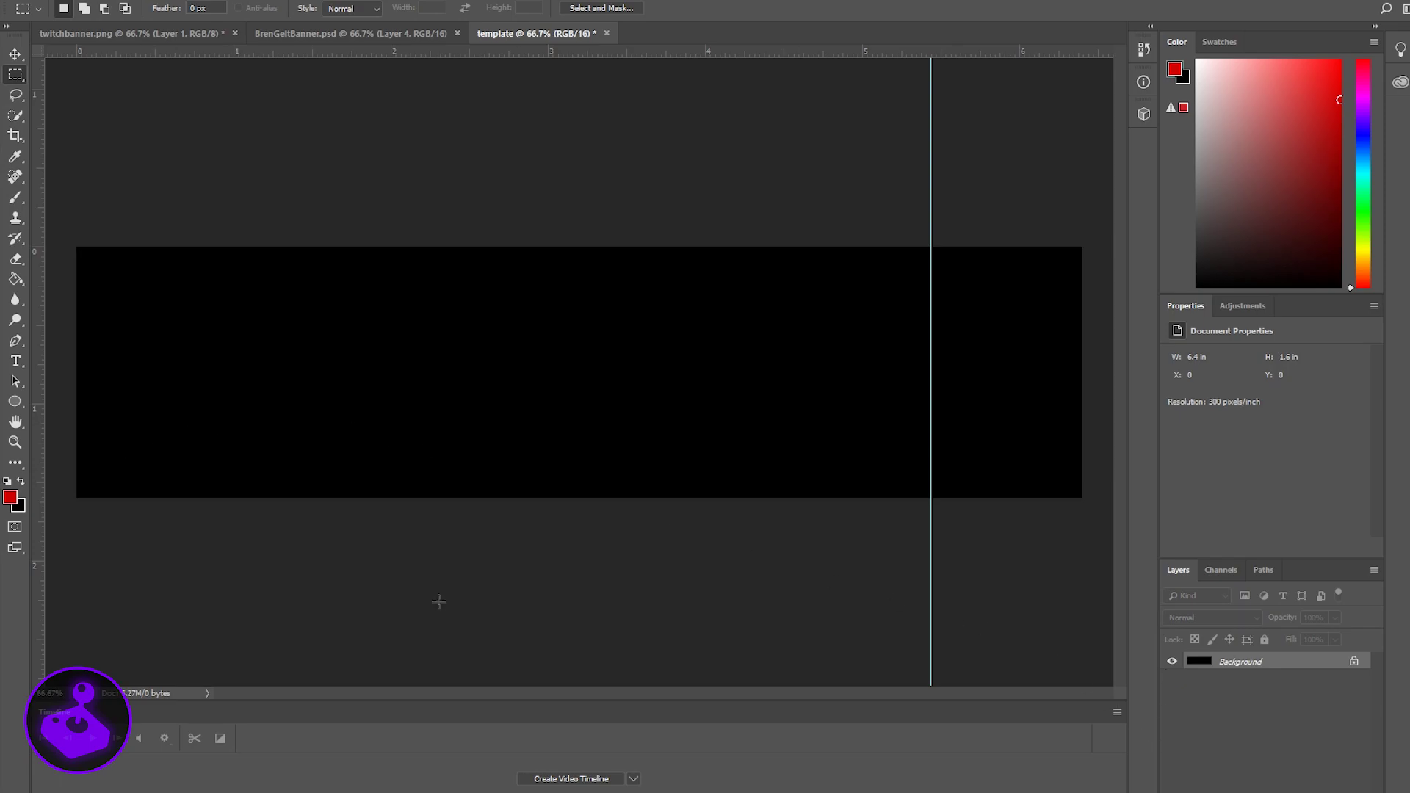
click(353, 35)
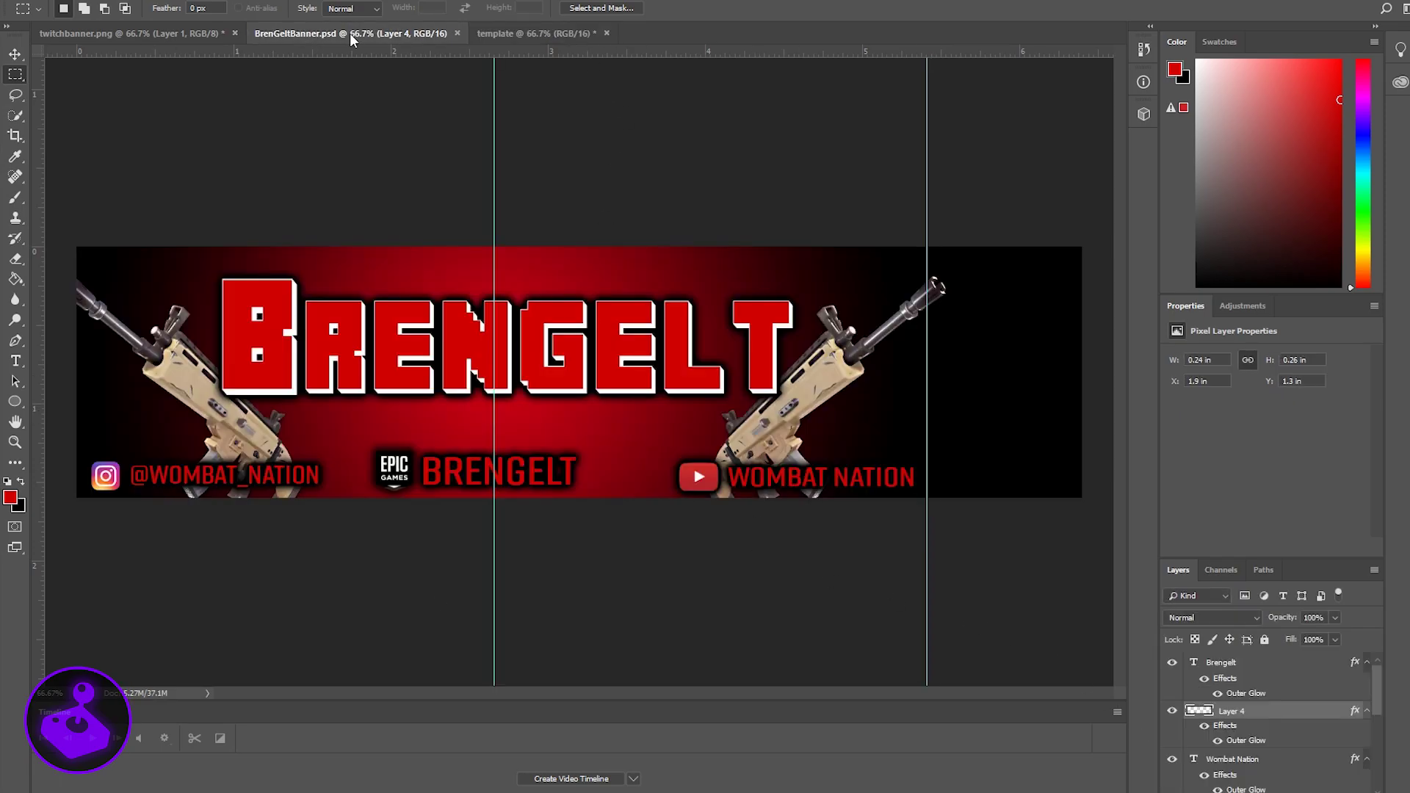
click(163, 34)
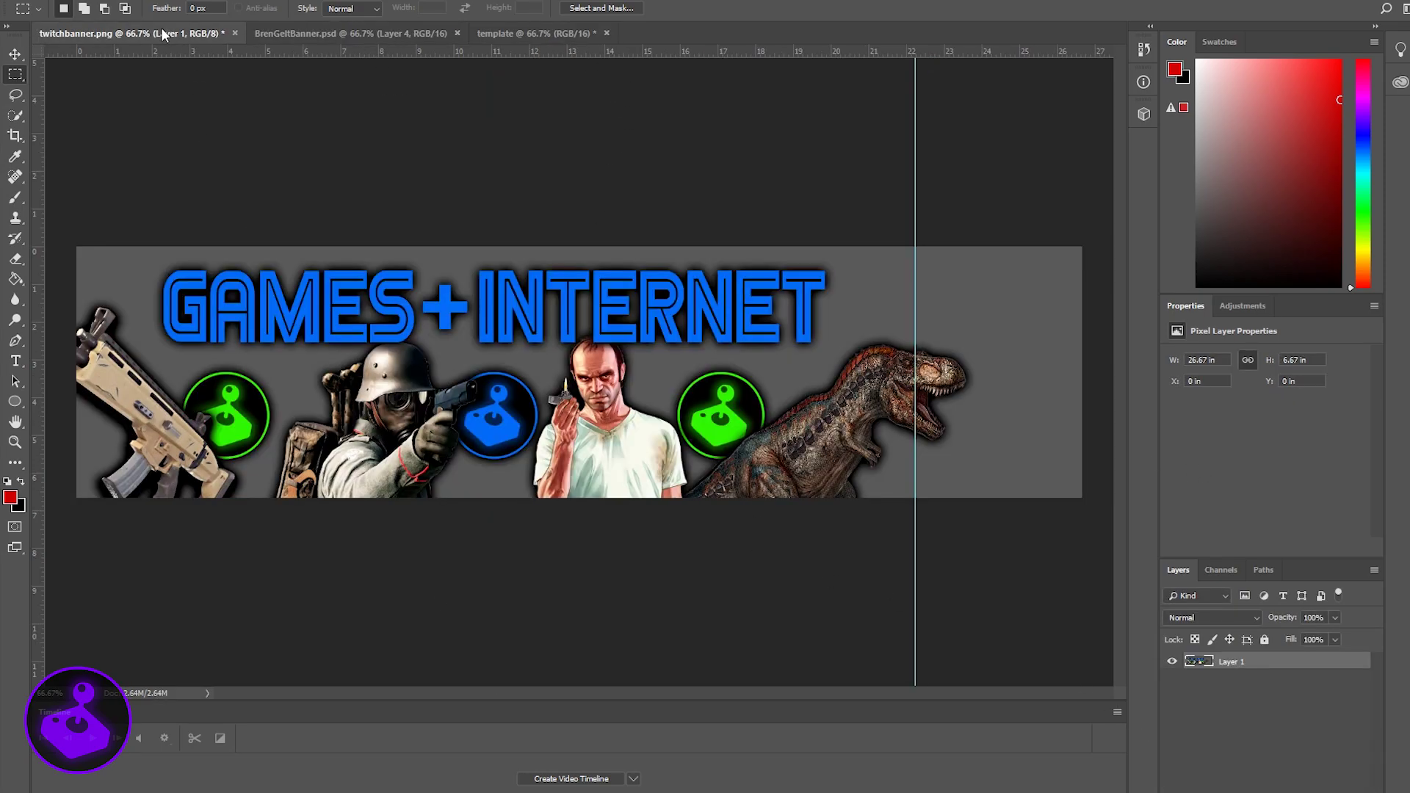
click(417, 35)
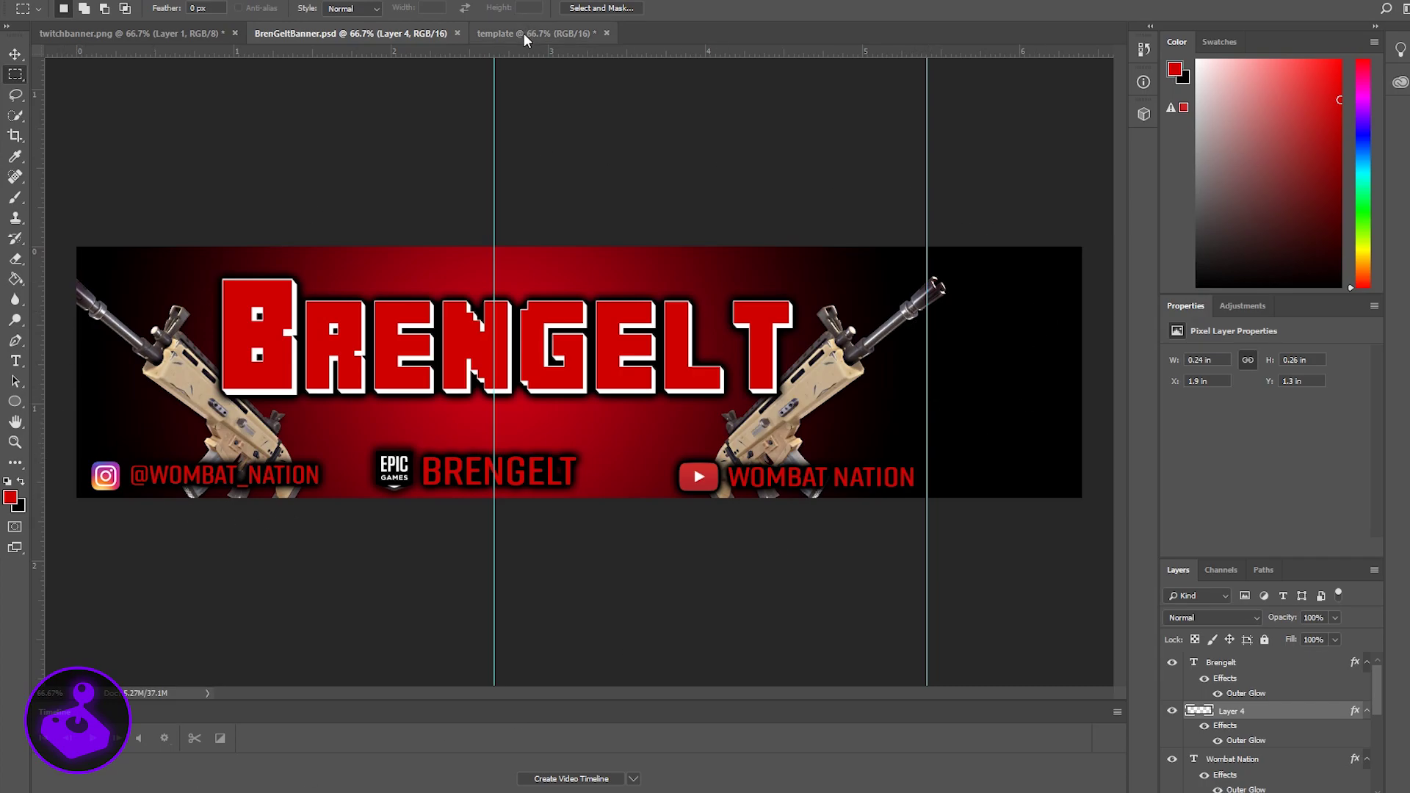
click(502, 36)
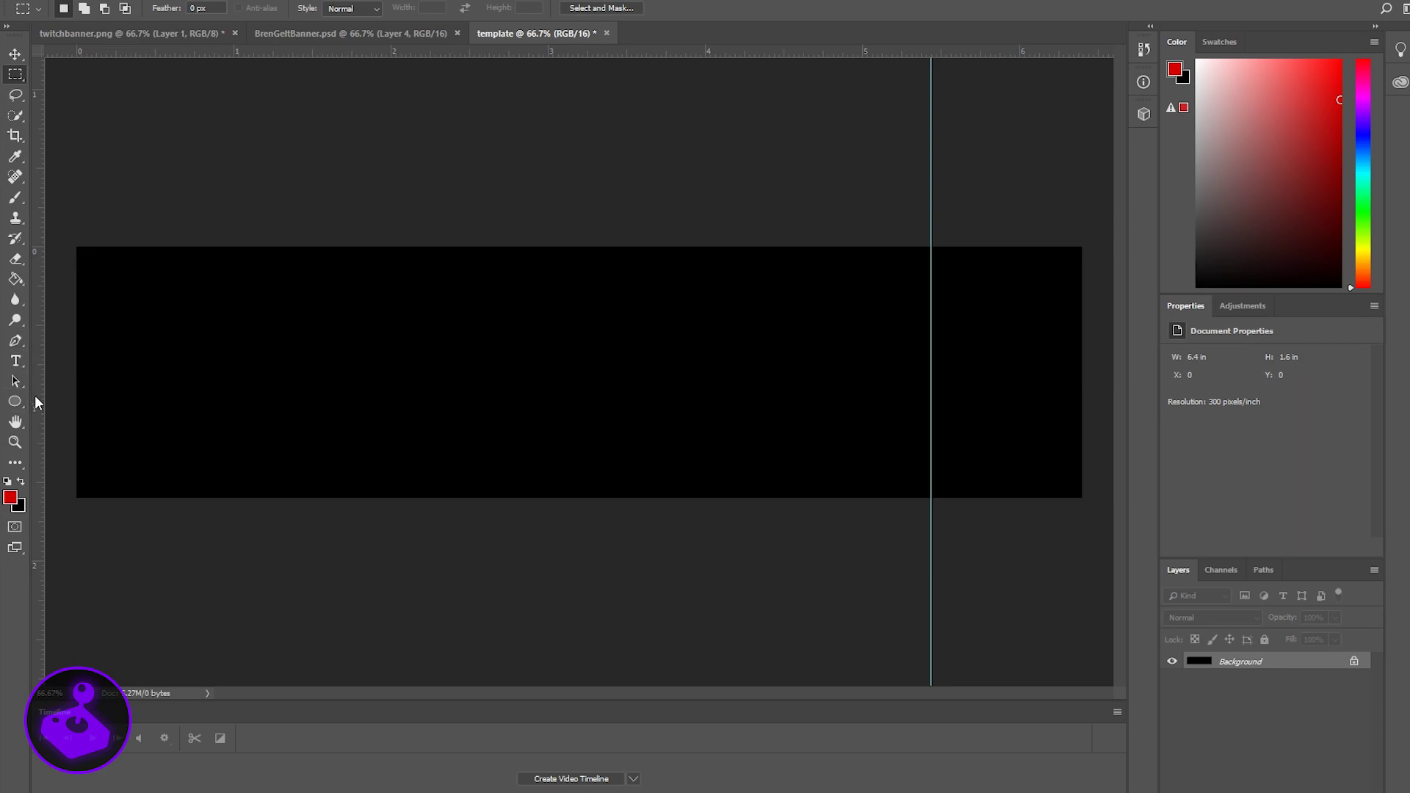
Fill the template background with a radial rainbow gradient centred on the visible area and reaching nearly to the guide.
right_click(14, 281)
click(66, 278)
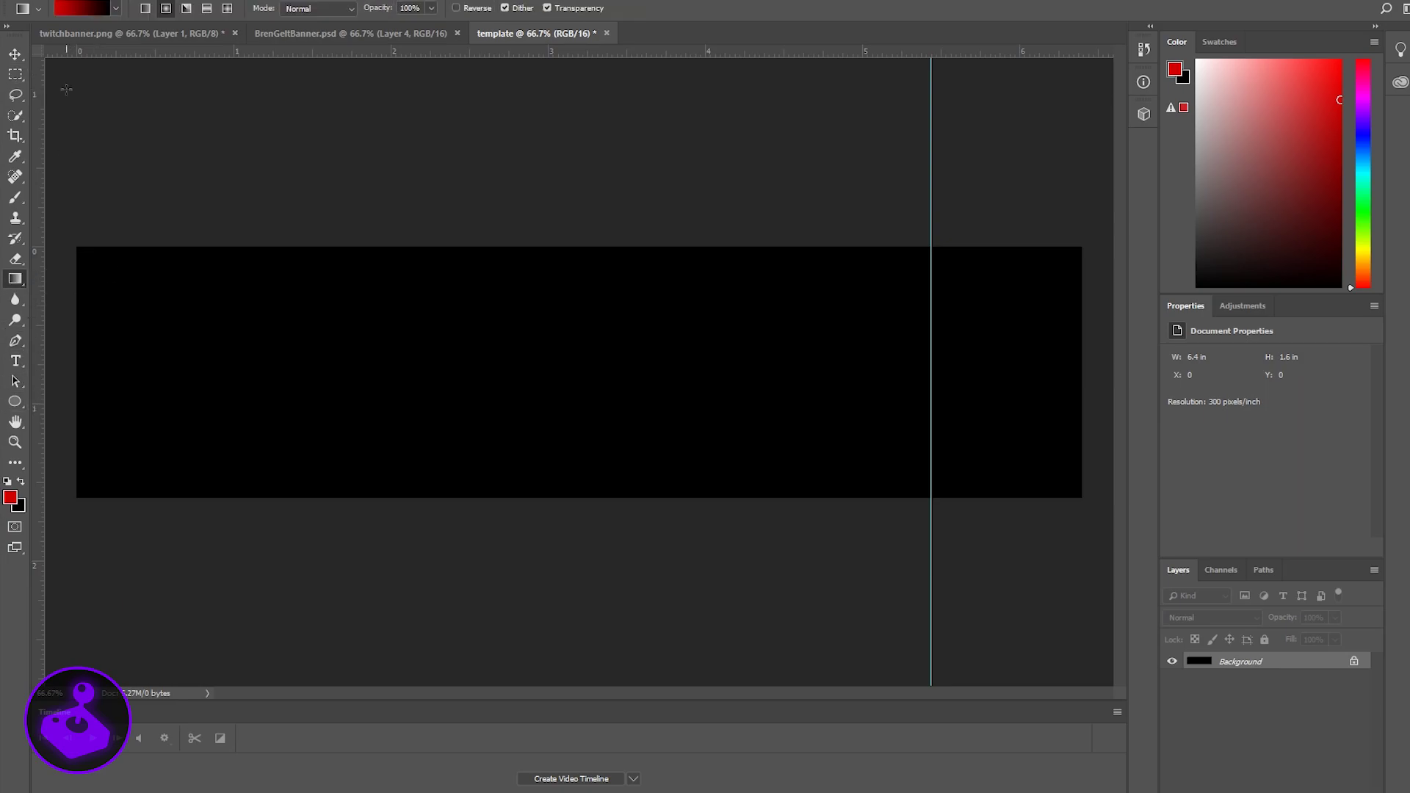
click(115, 8)
click(60, 94)
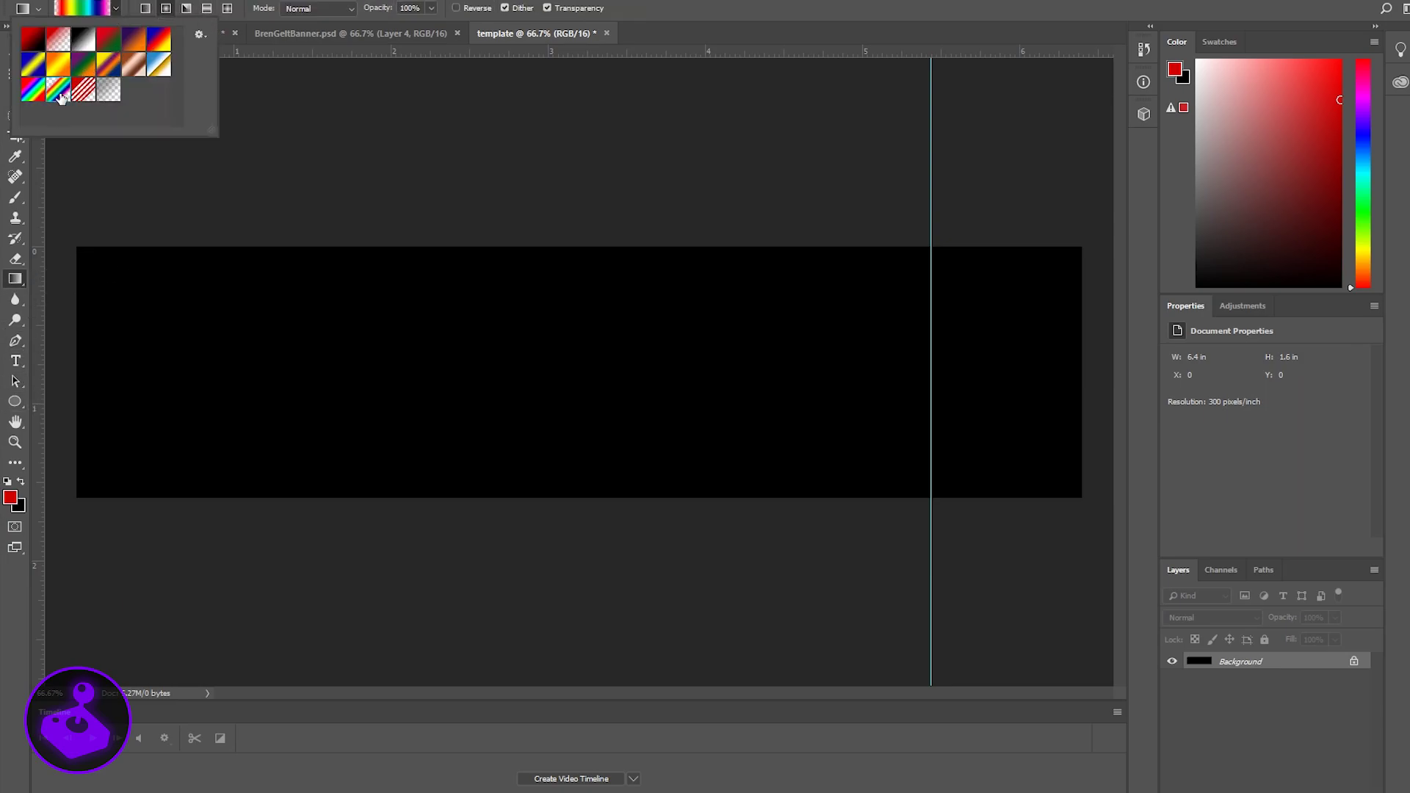
click(498, 371)
drag(499, 371, 905, 268)
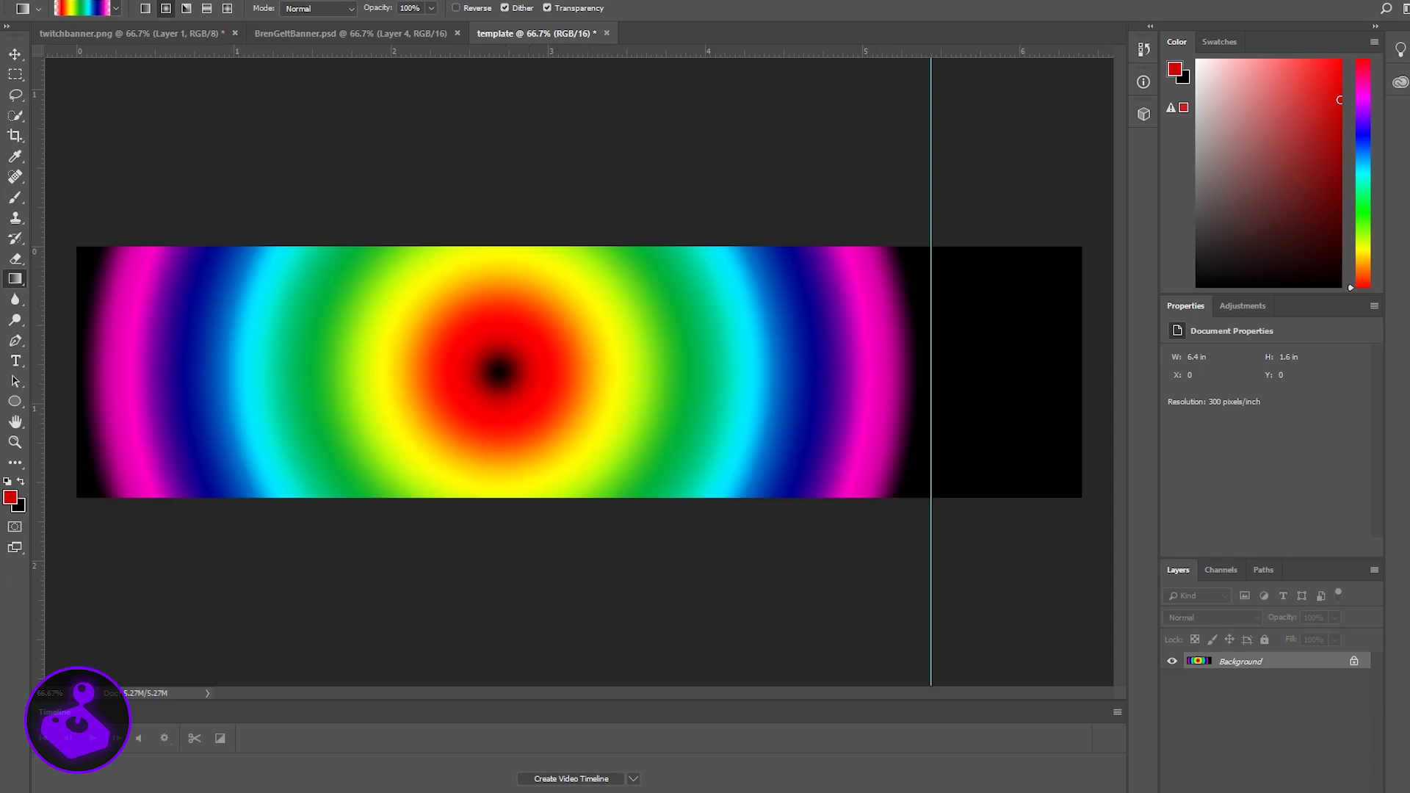
Browse the available fonts for the Type tool and compare them with the title lettering in the two finished banners.
click(15, 360)
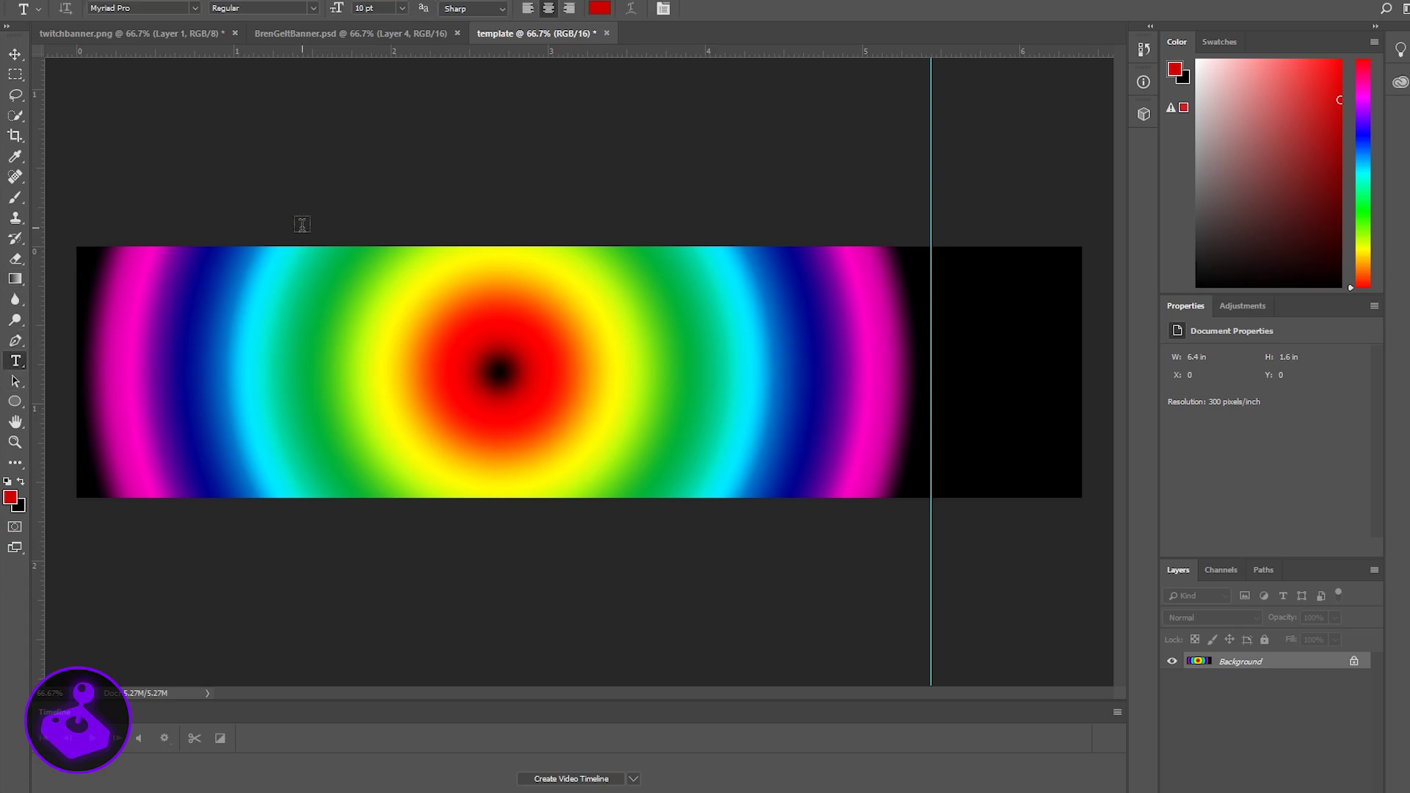
click(199, 8)
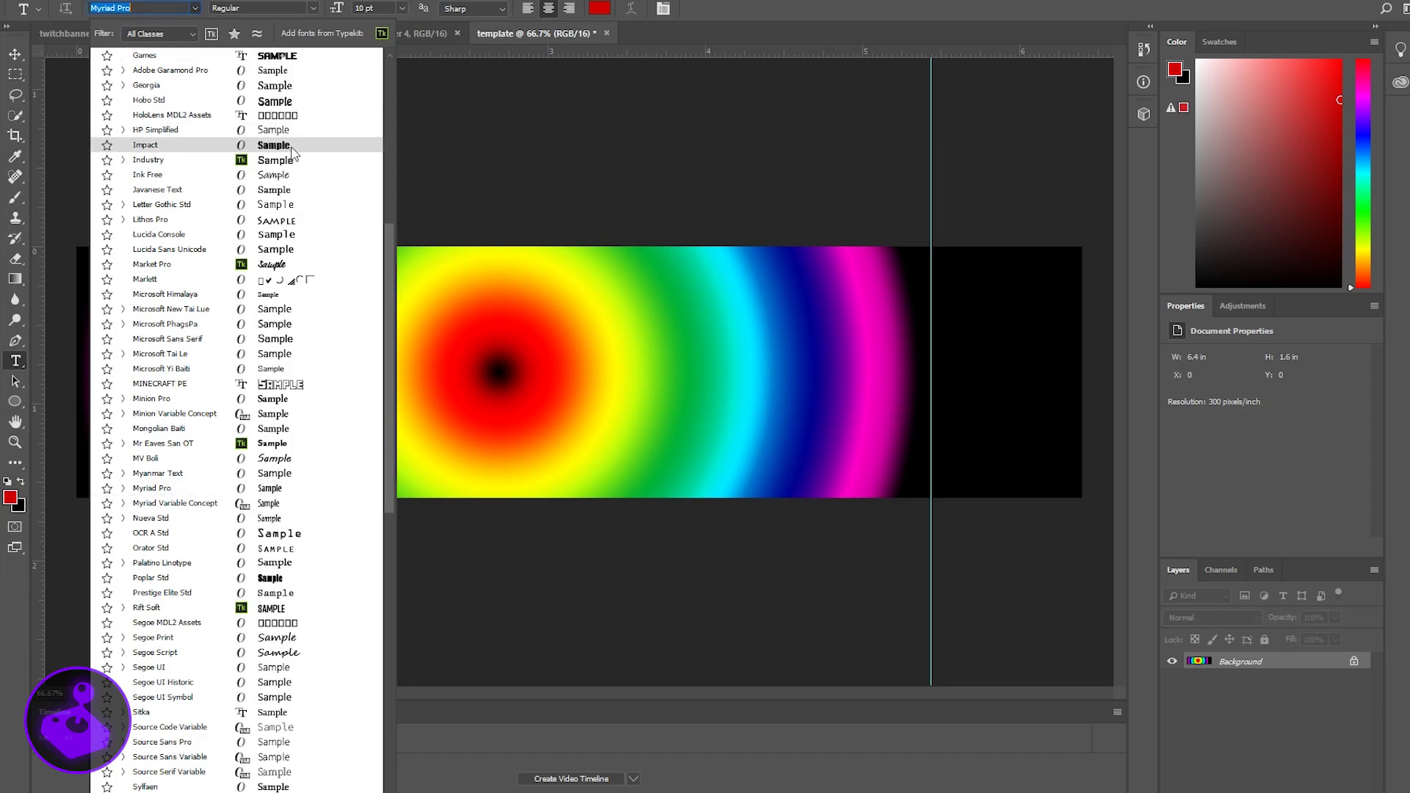
scroll(292, 152, up, 7)
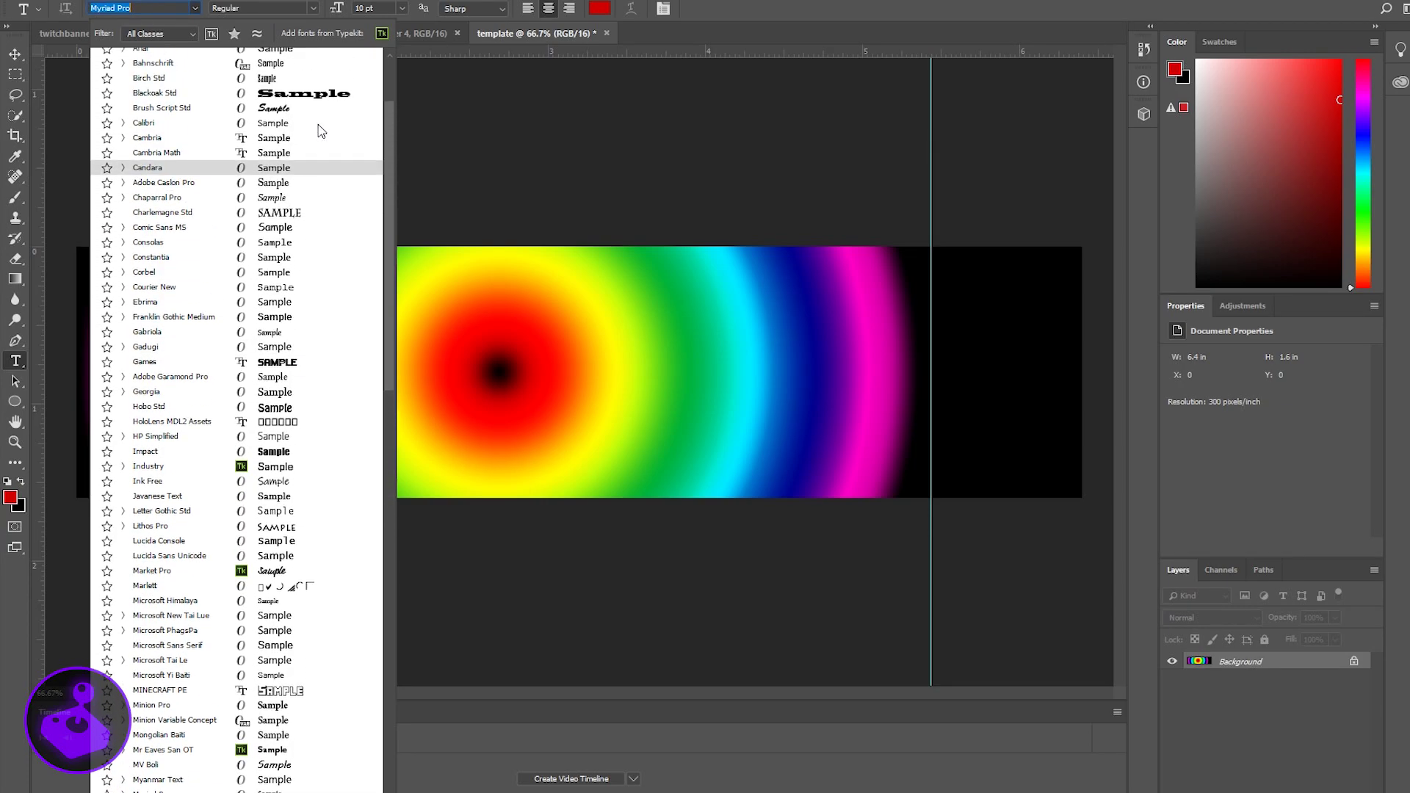
scroll(321, 130, up, 4)
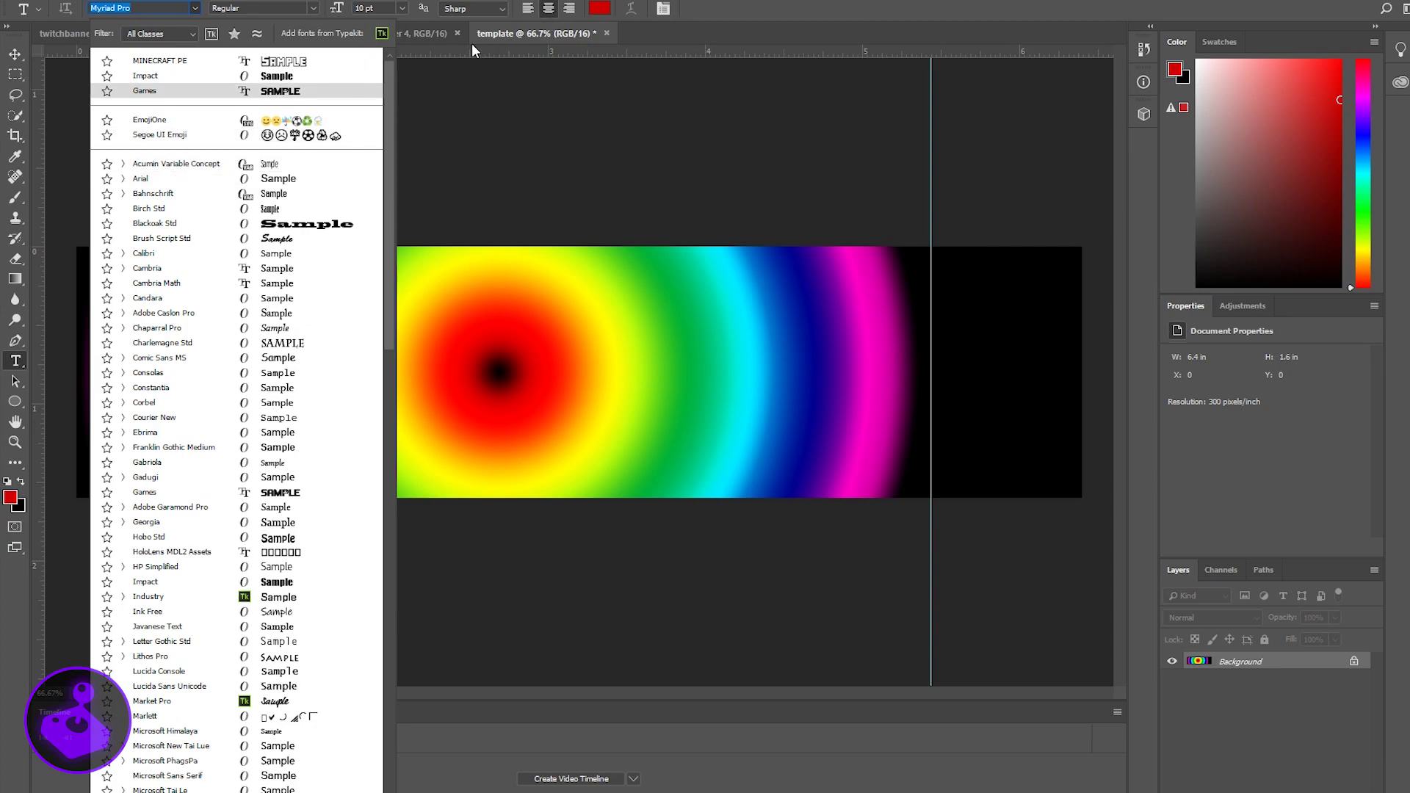
click(431, 38)
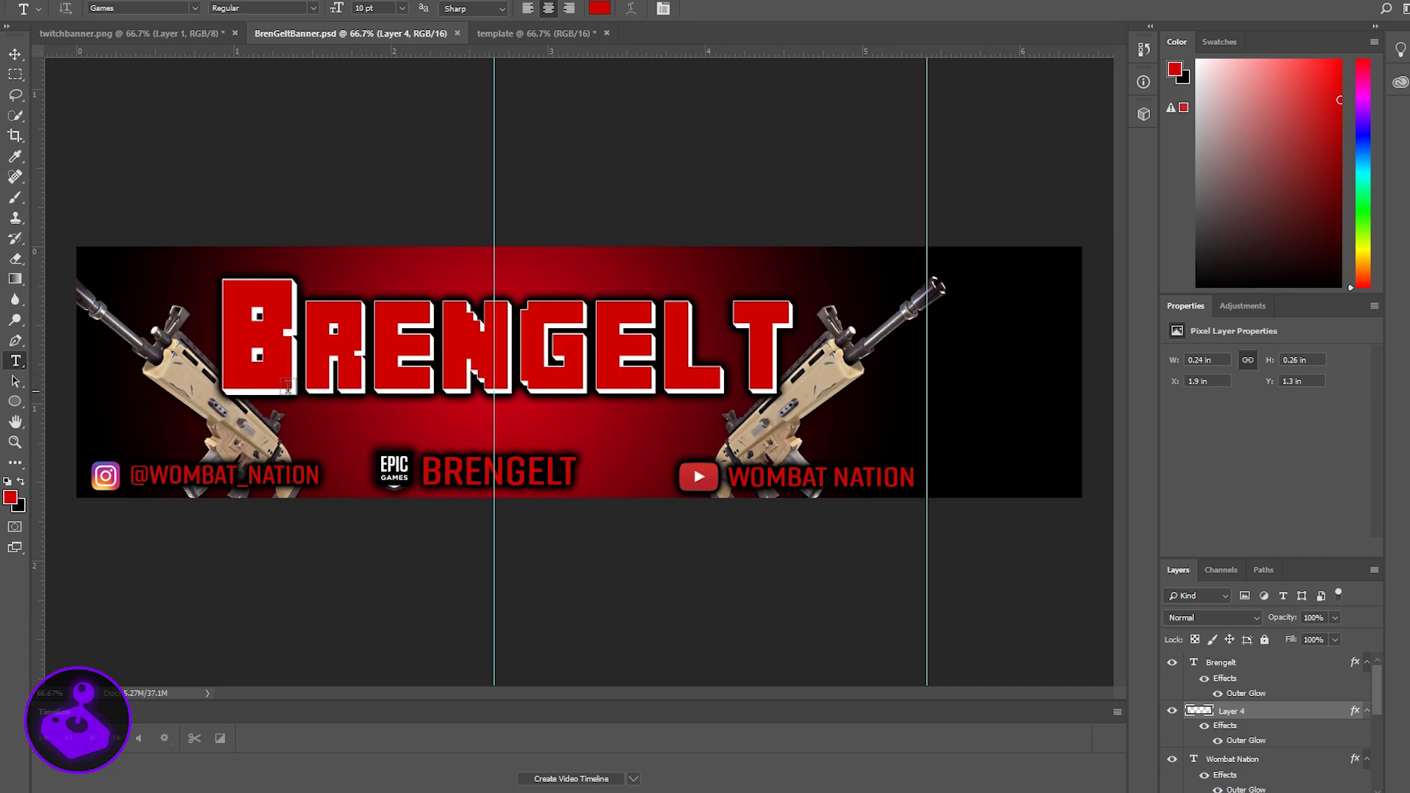
click(174, 43)
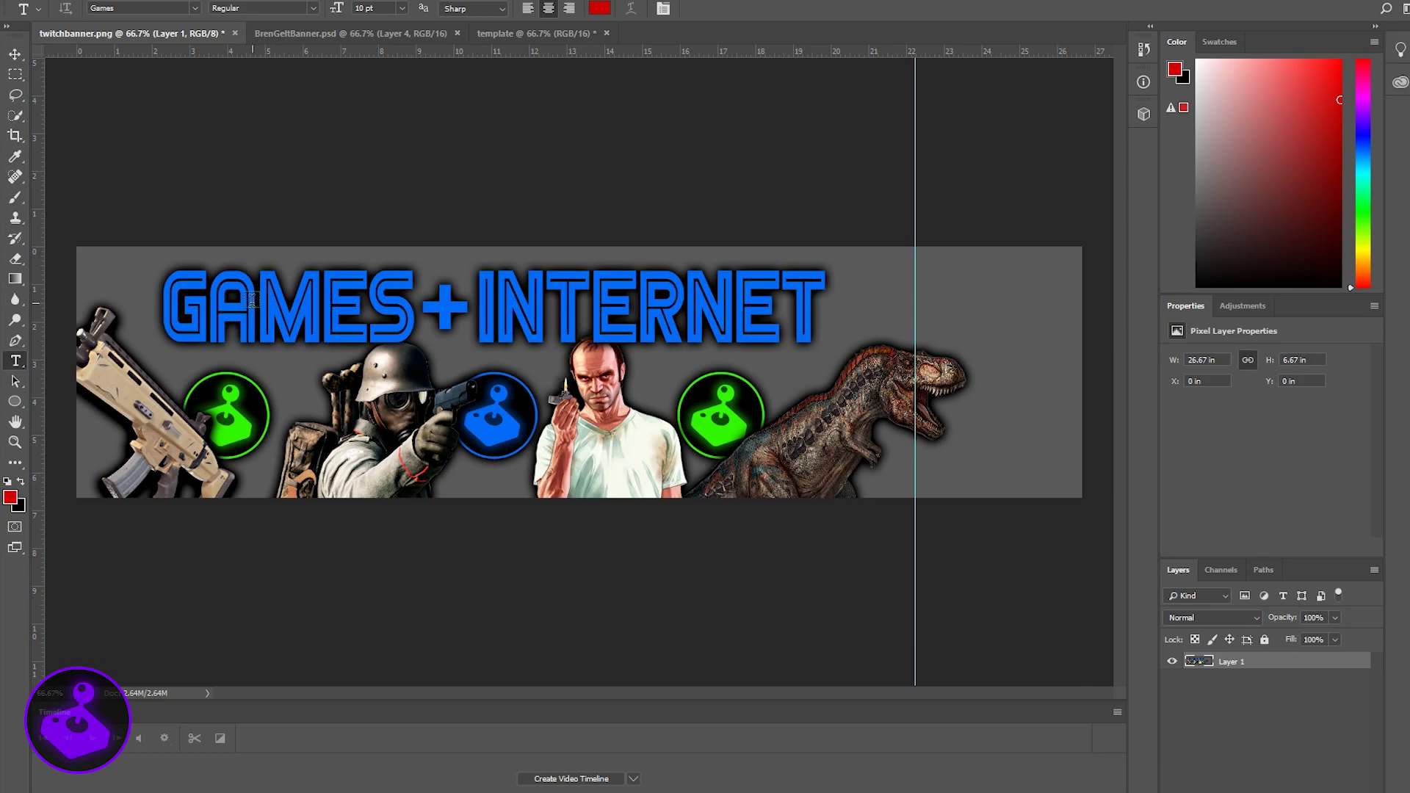
click(494, 37)
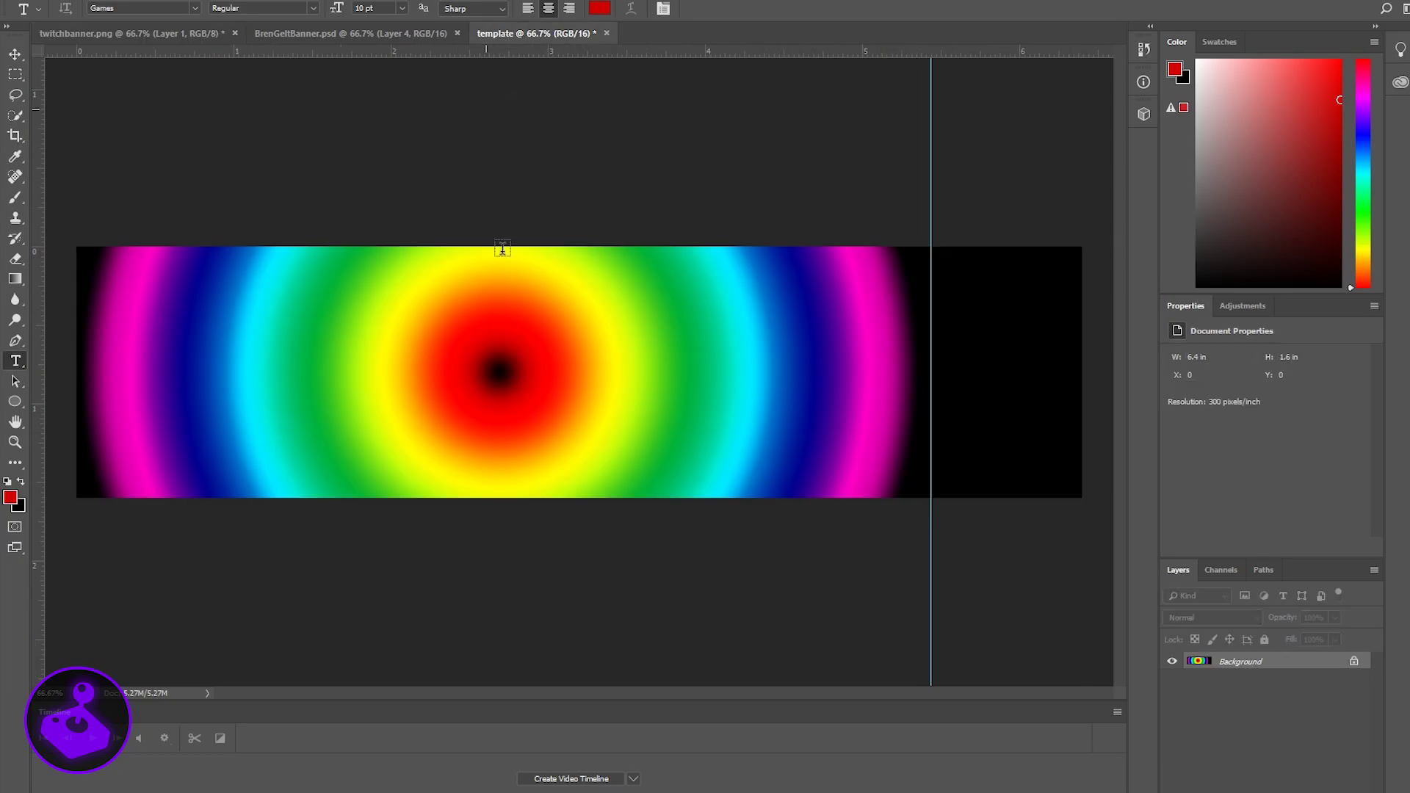
Set the text font to Brush Script Std and the text colour to black.
click(147, 8)
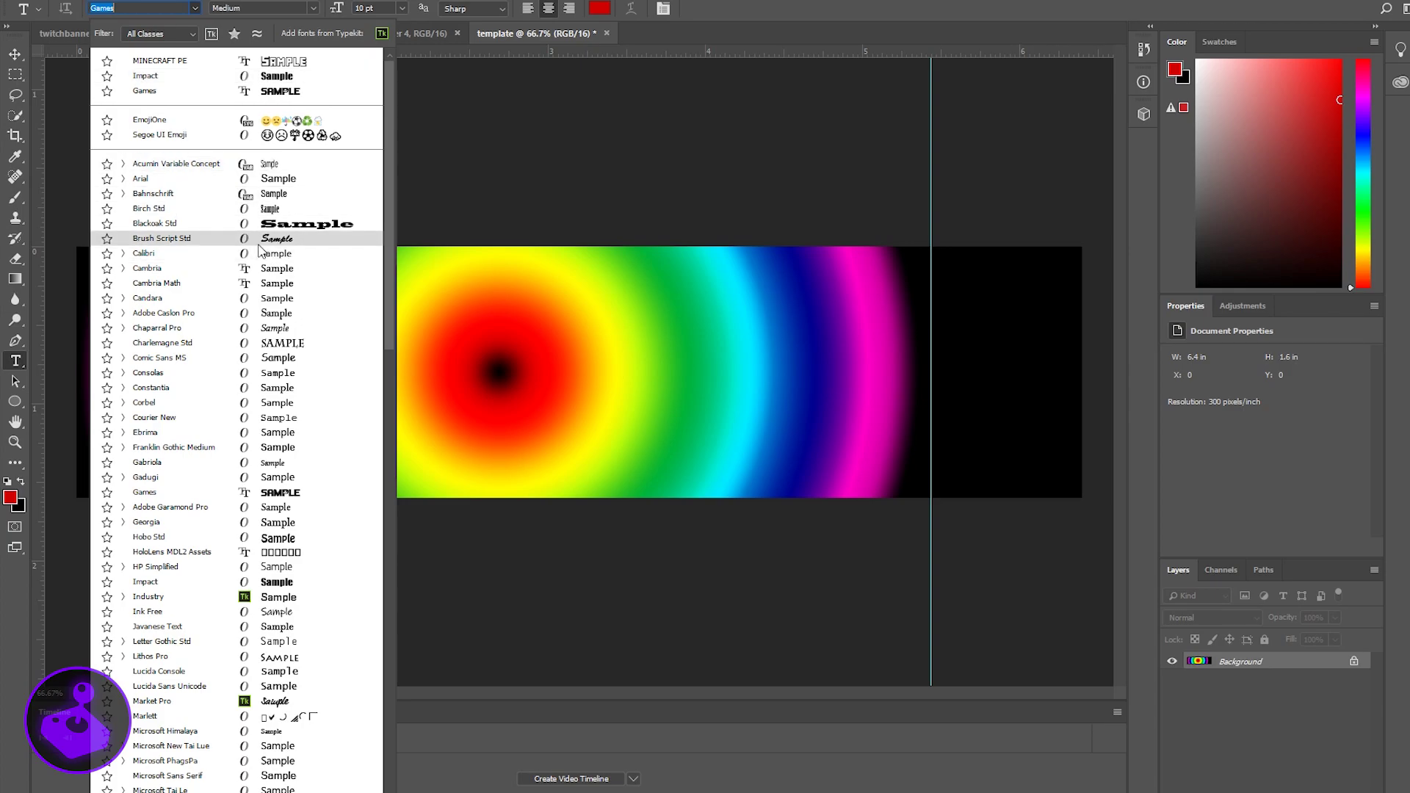
click(258, 240)
click(598, 8)
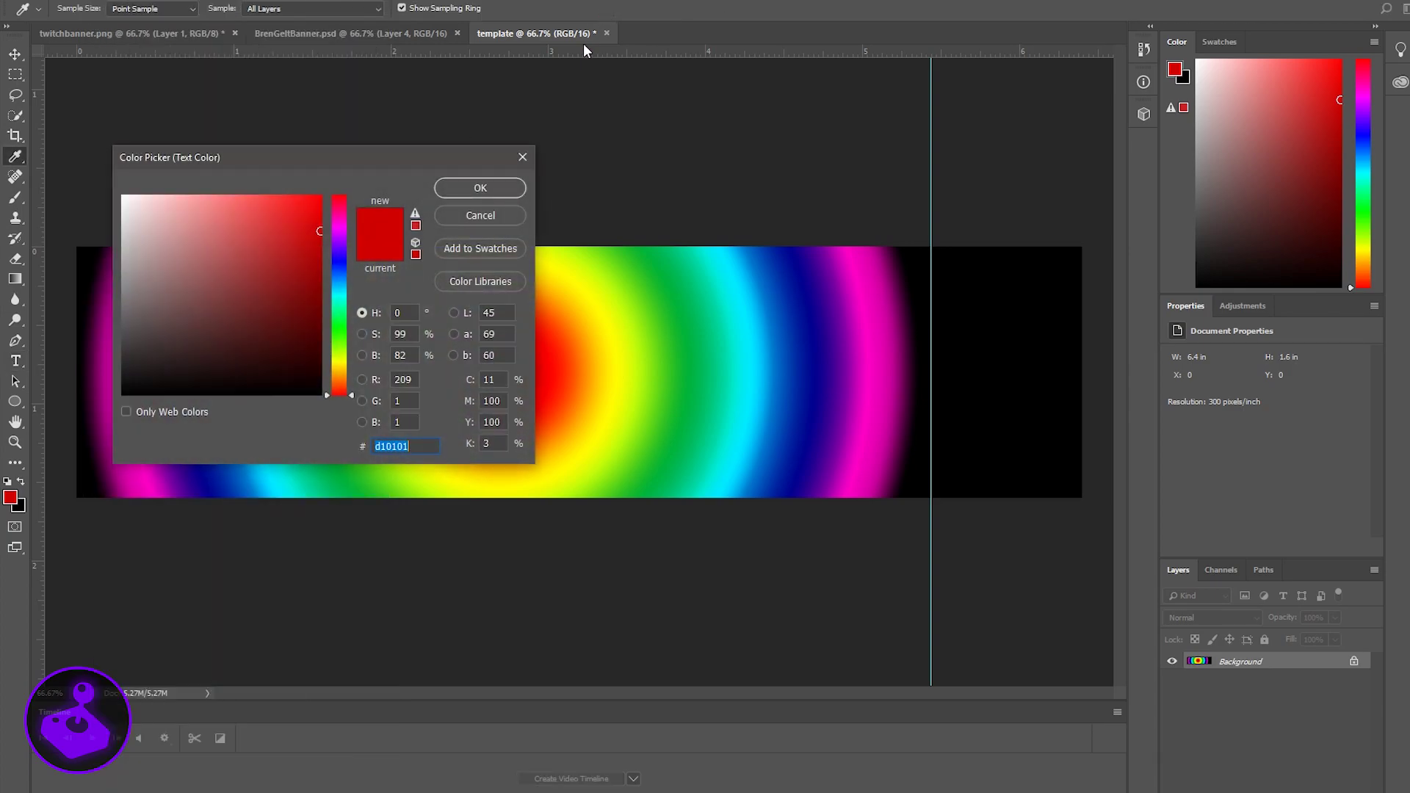
click(350, 268)
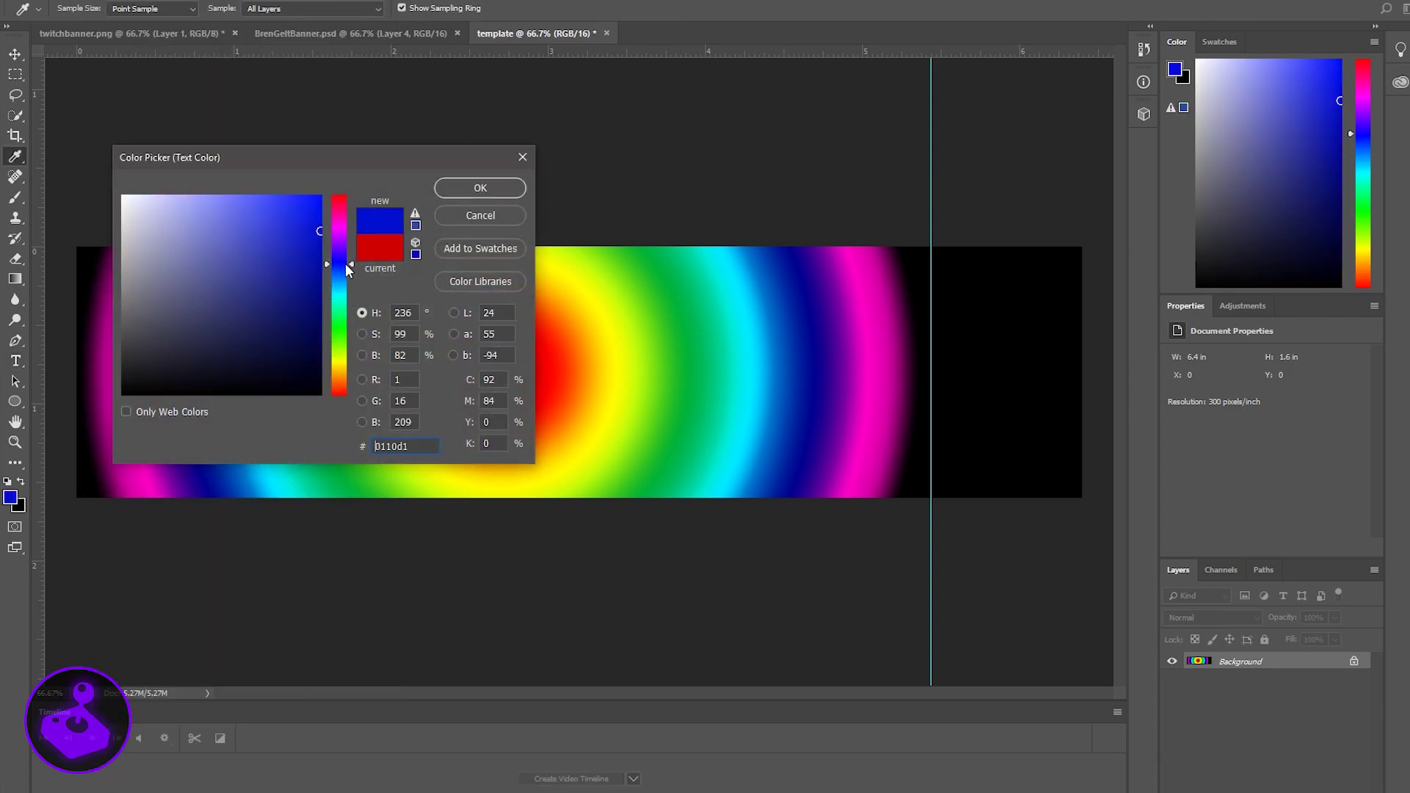
click(351, 286)
drag(351, 286, 39, 509)
click(480, 188)
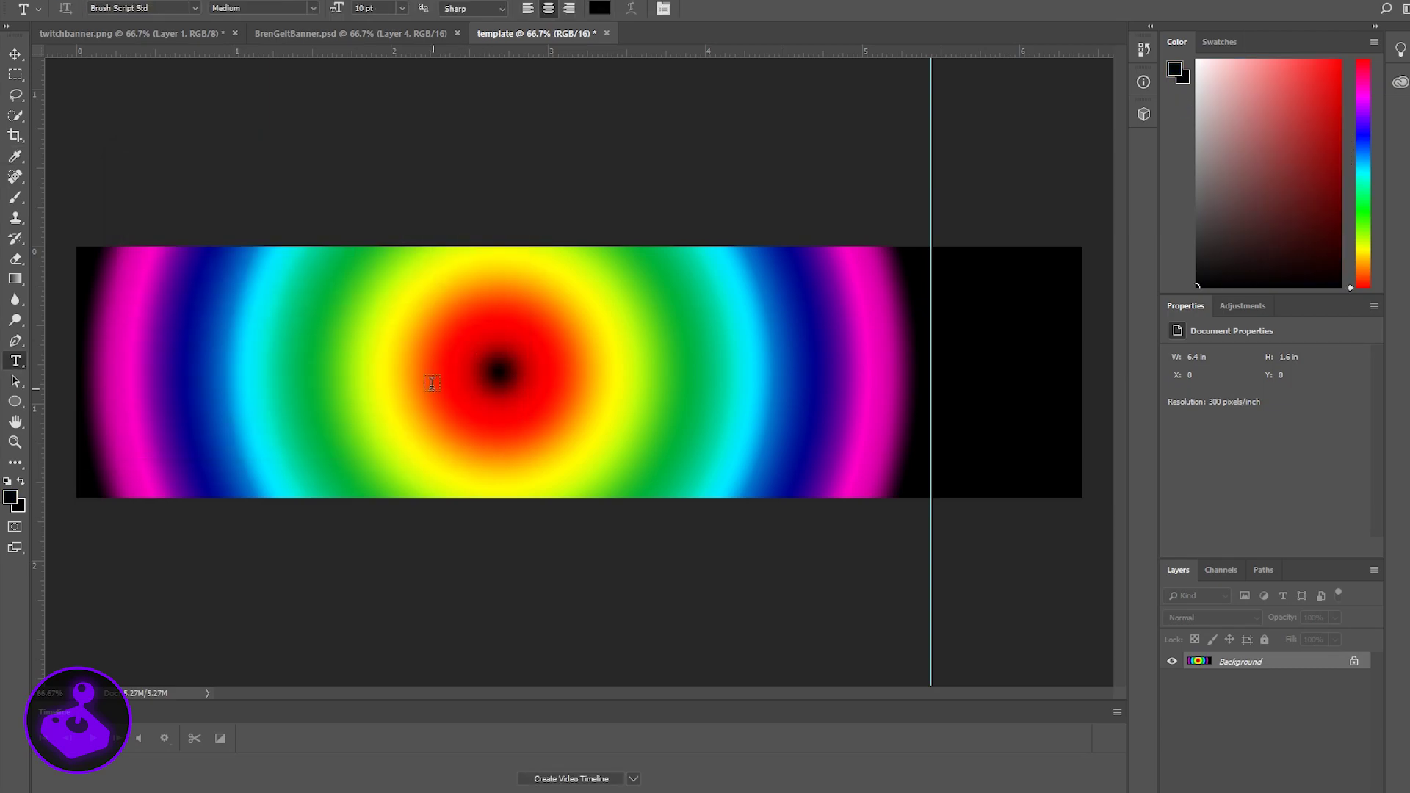
Add the text "Boss Gaming" just above the gradient's centre and keep its colour black.
key(t)
click(450, 343)
text(Brss Gaming)
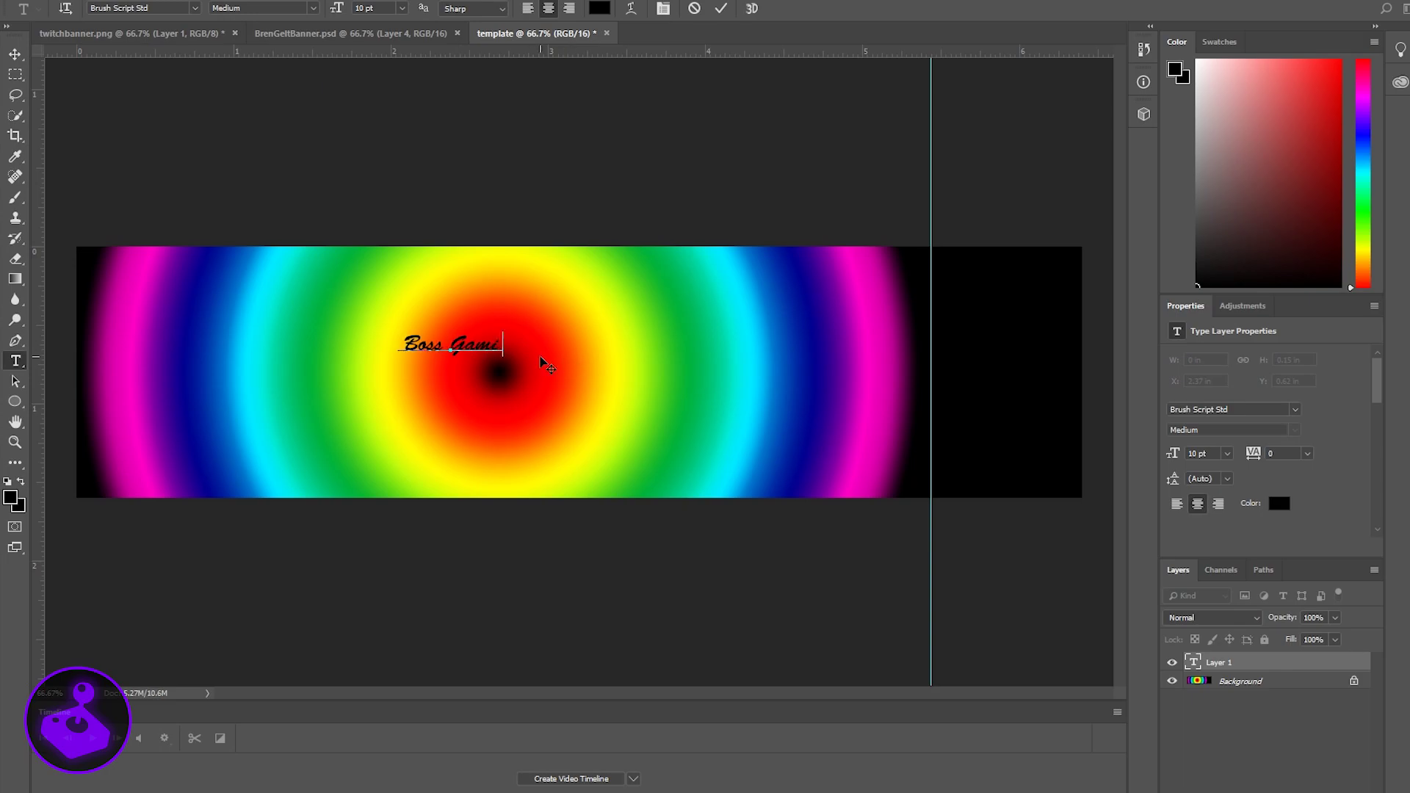
key(ctrl+a)
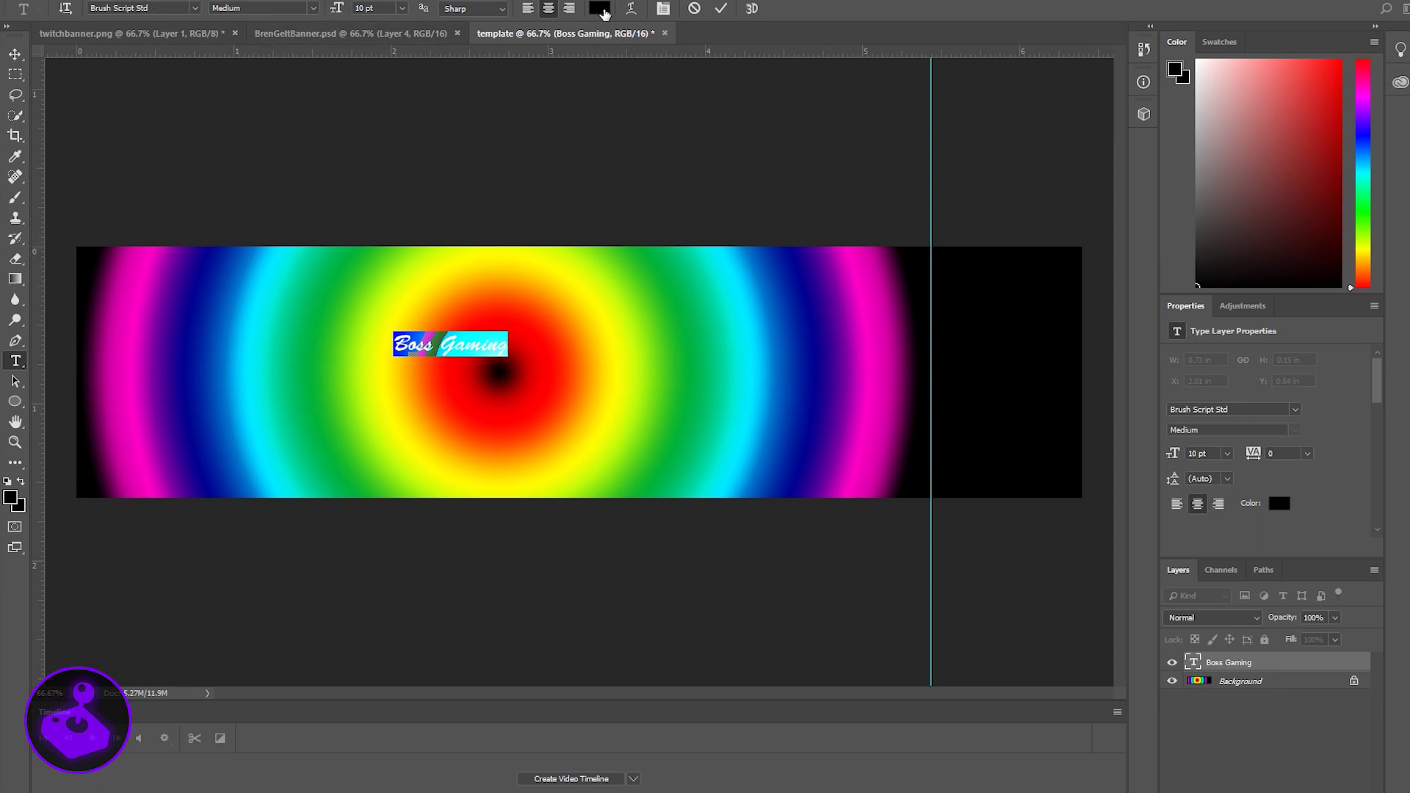
click(599, 8)
key(Return)
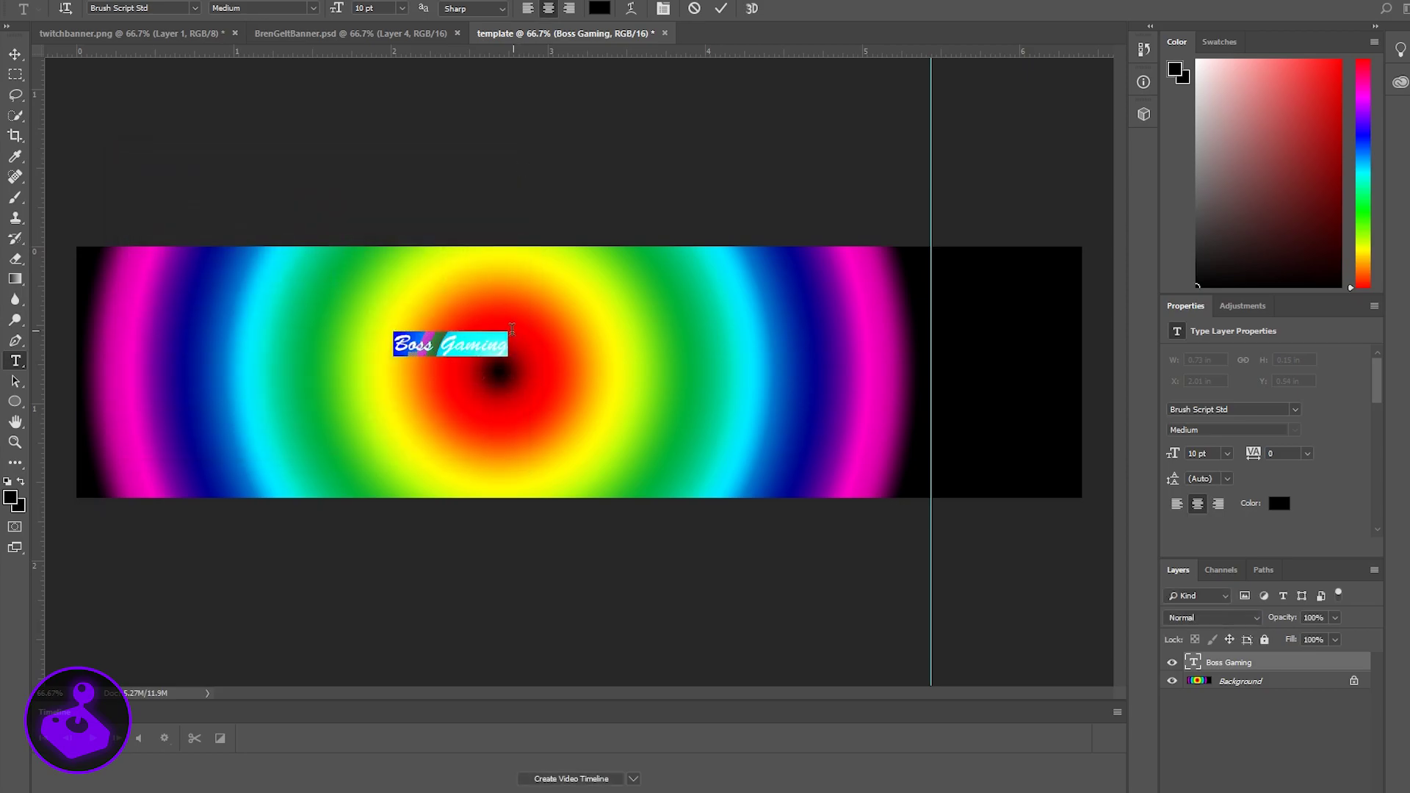
click(487, 346)
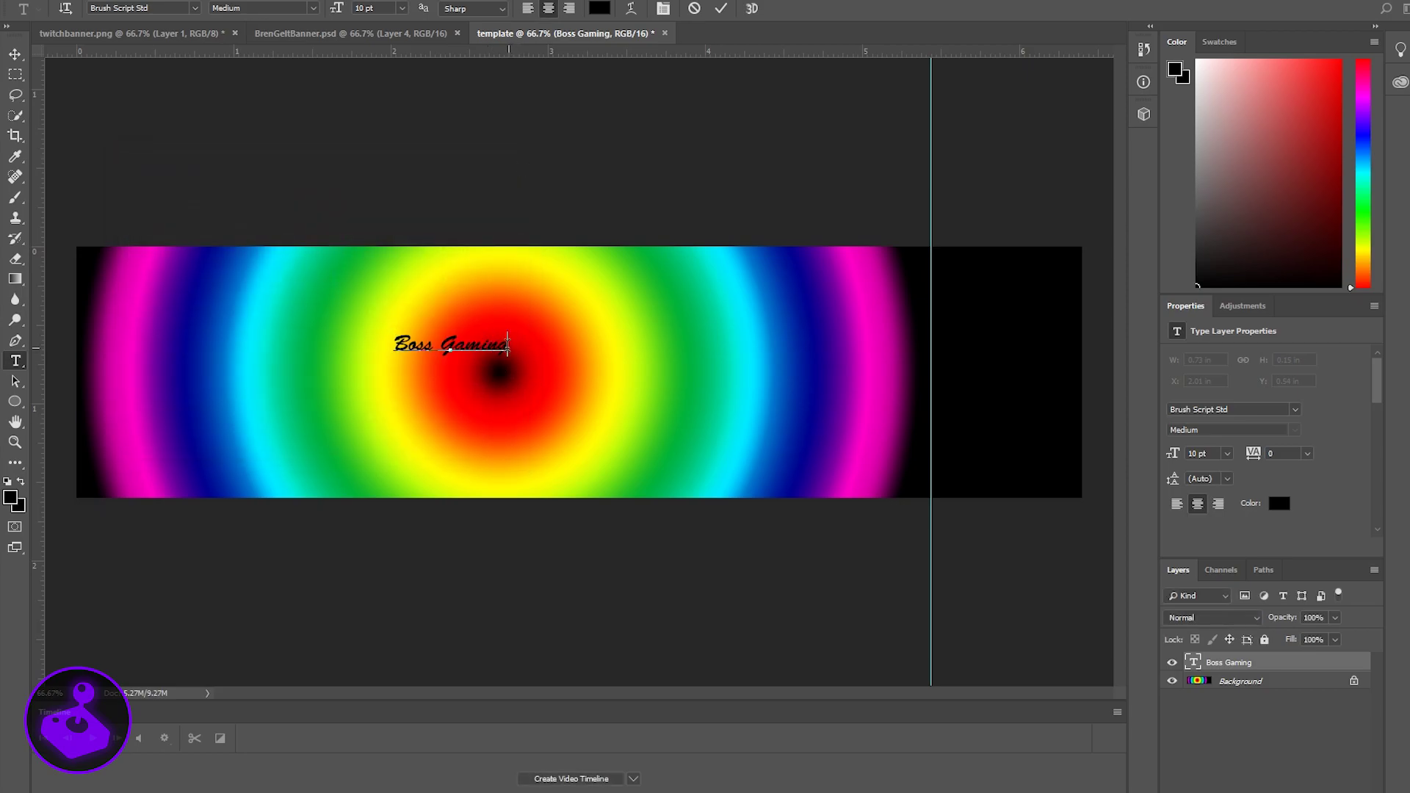
Enlarge the "Boss Gaming" title with Free Transform to about 51.51 pt so it spans most of the visible banner area.
drag(507, 345, 366, 345)
click(183, 2)
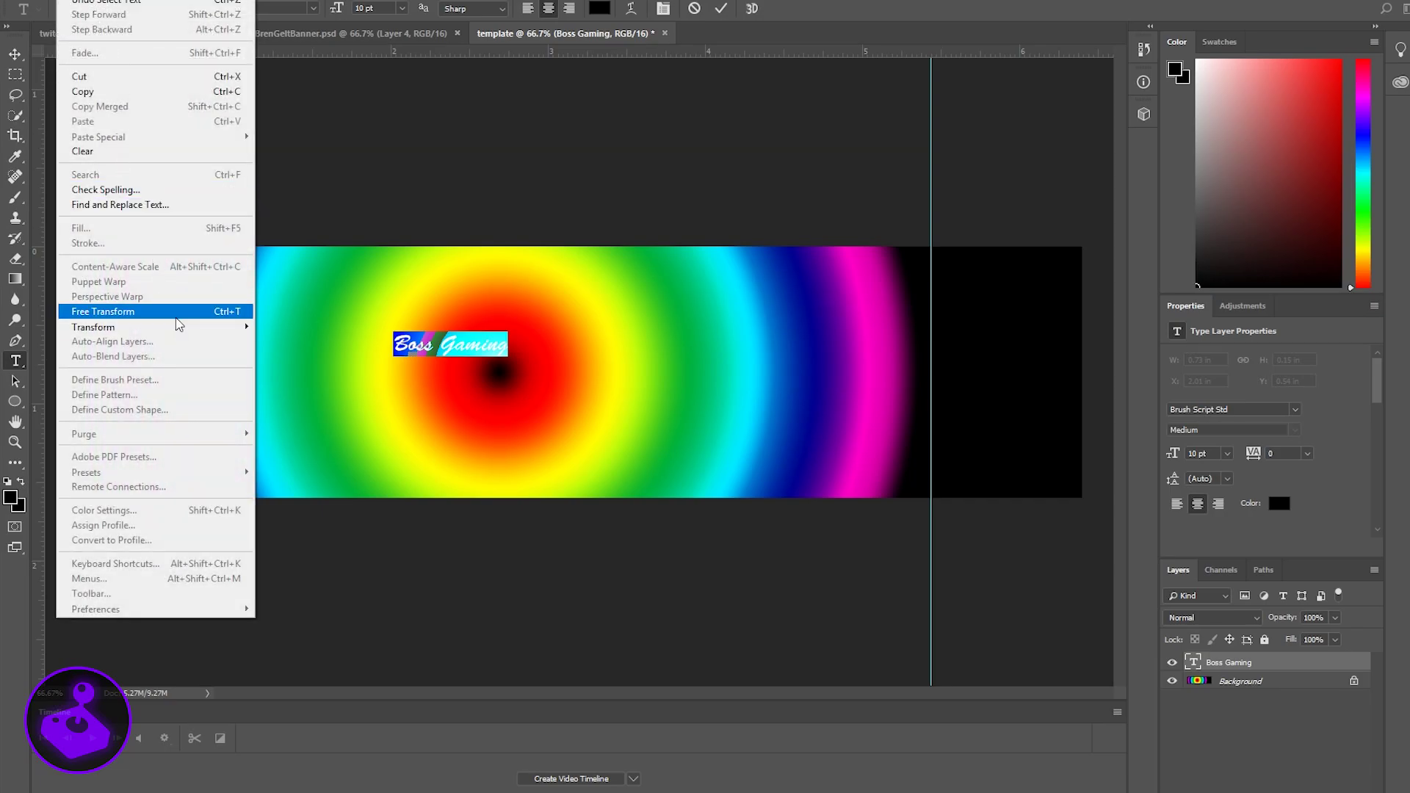
click(171, 313)
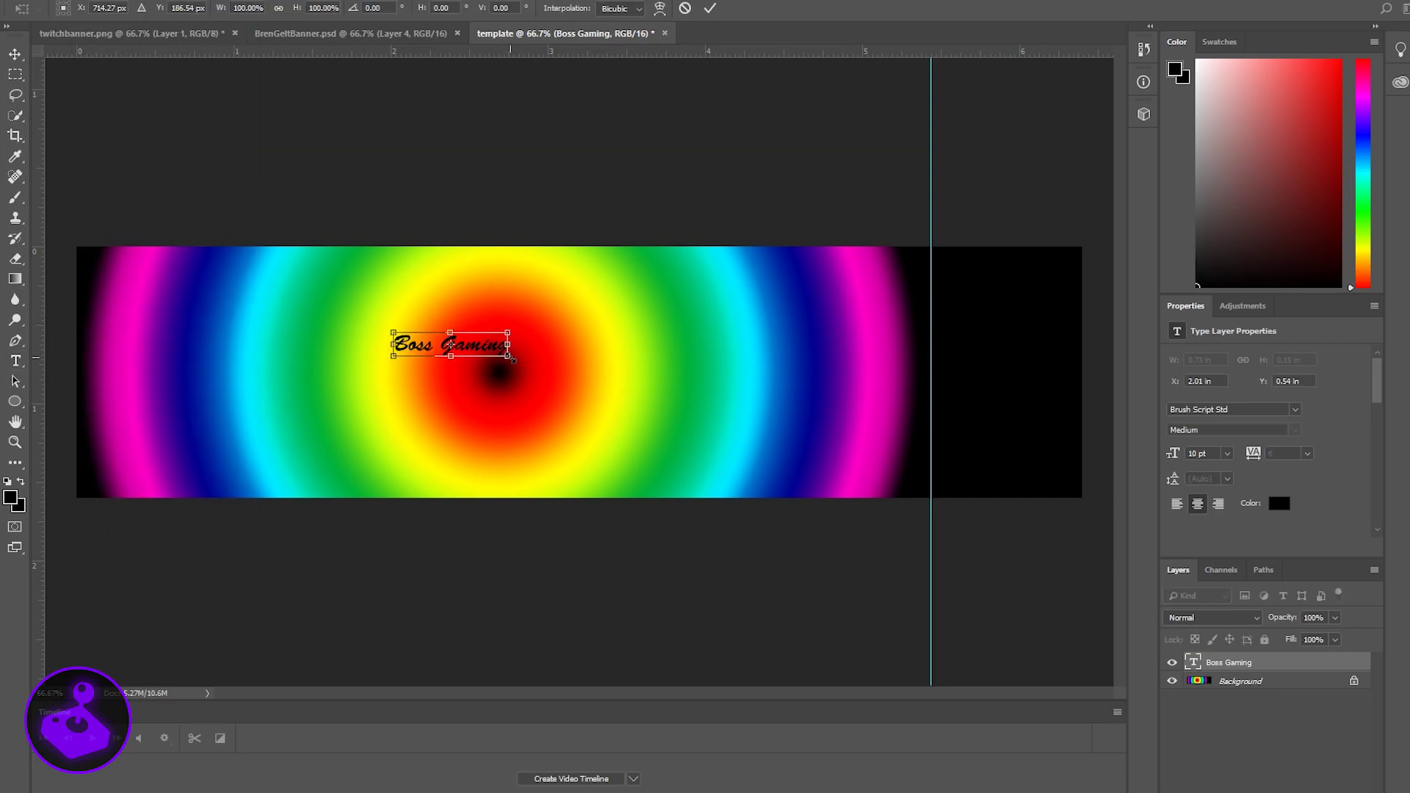
drag(512, 358, 689, 376)
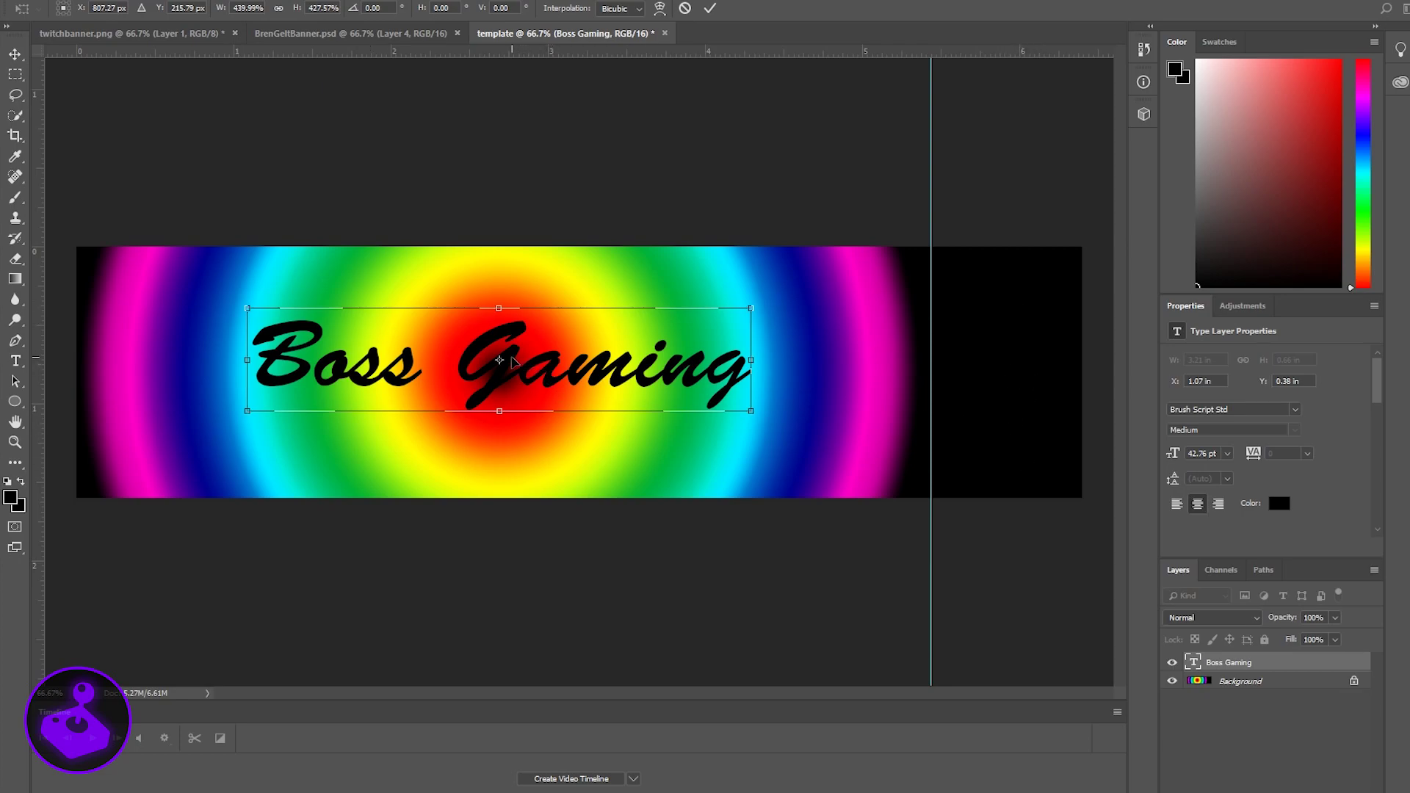
mouse_move(512, 362)
mouse_down()
mouse_move(523, 329)
mouse_move(518, 365)
mouse_up()
key(Return)
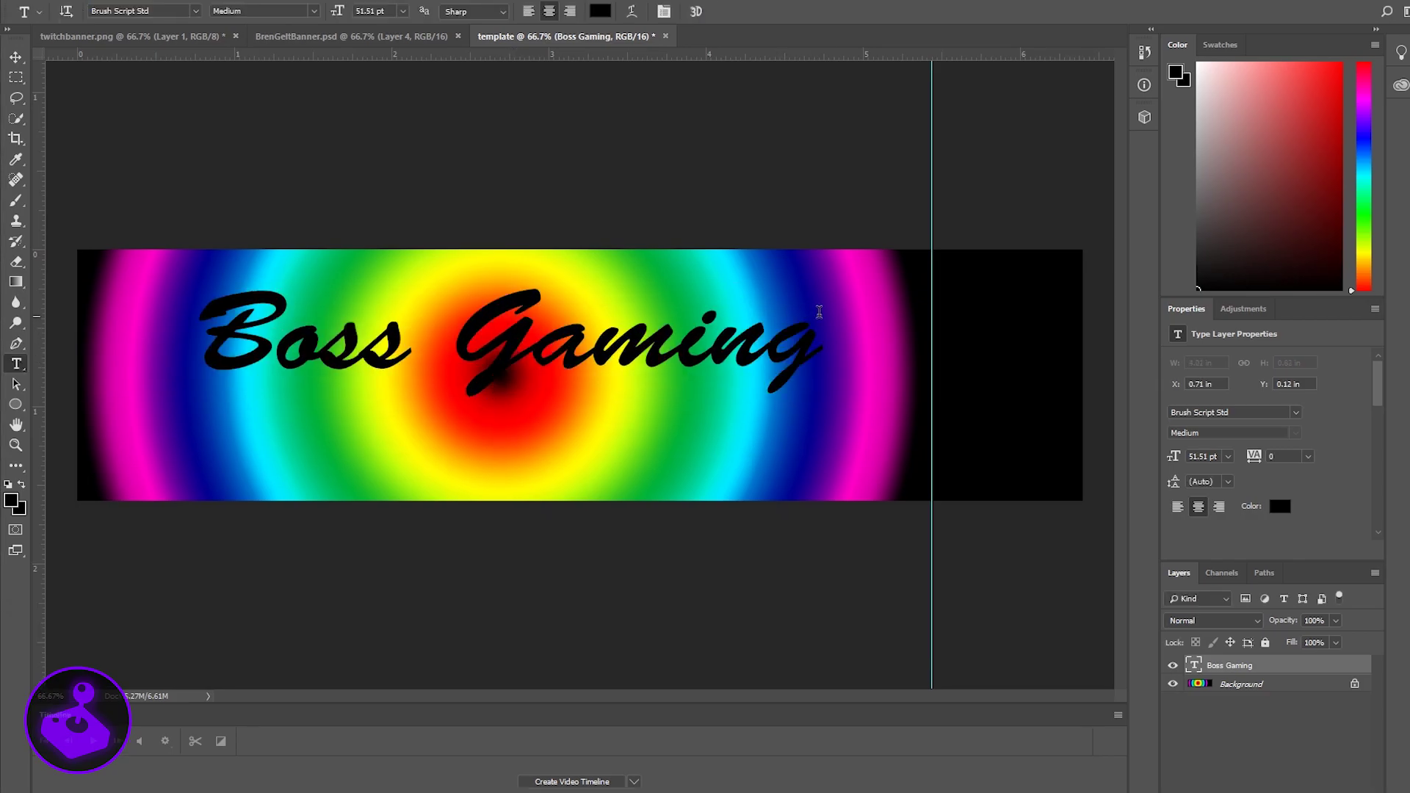
click(1337, 765)
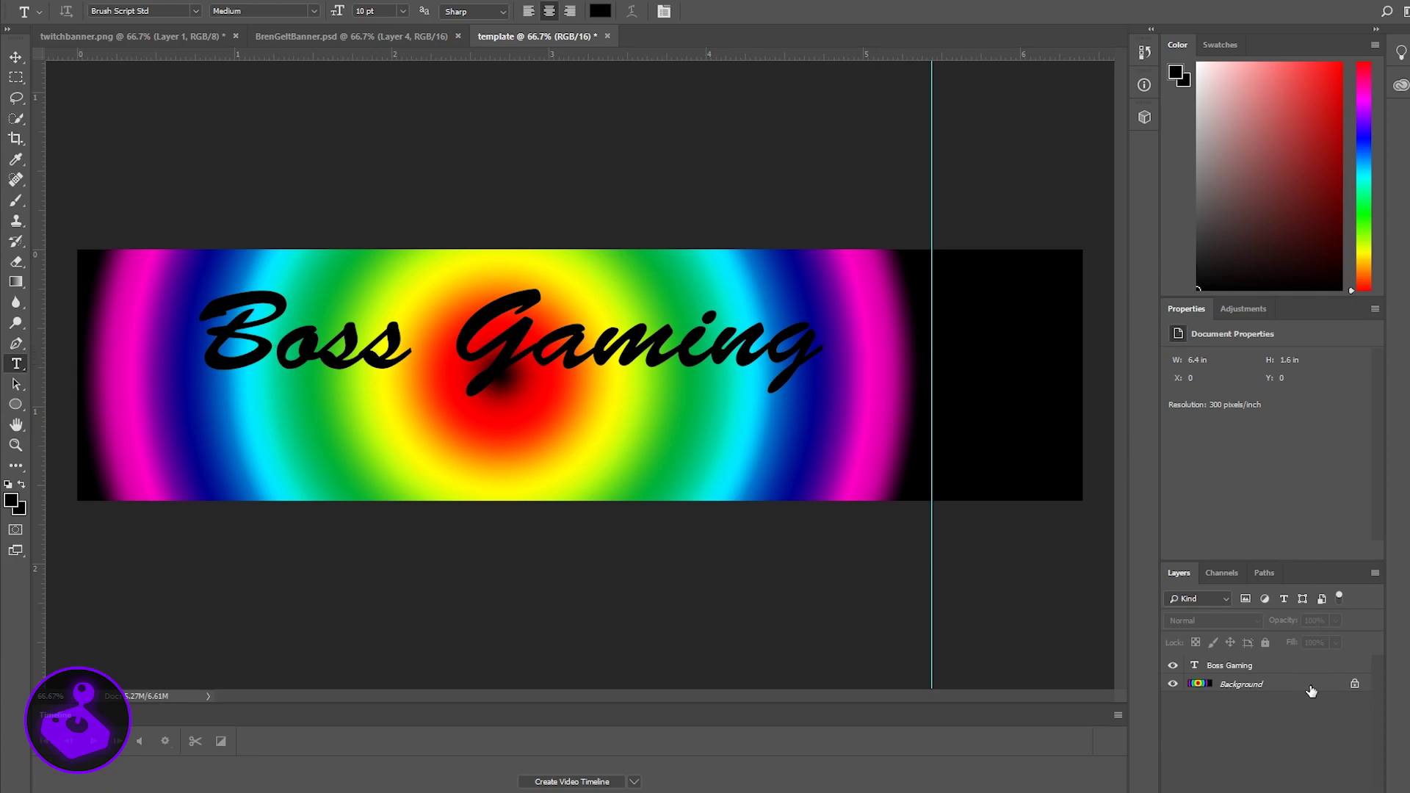
Open the layer style settings for the "Boss Gaming" text layer and place the dialog clear of most of the lettering.
double_click(1335, 670)
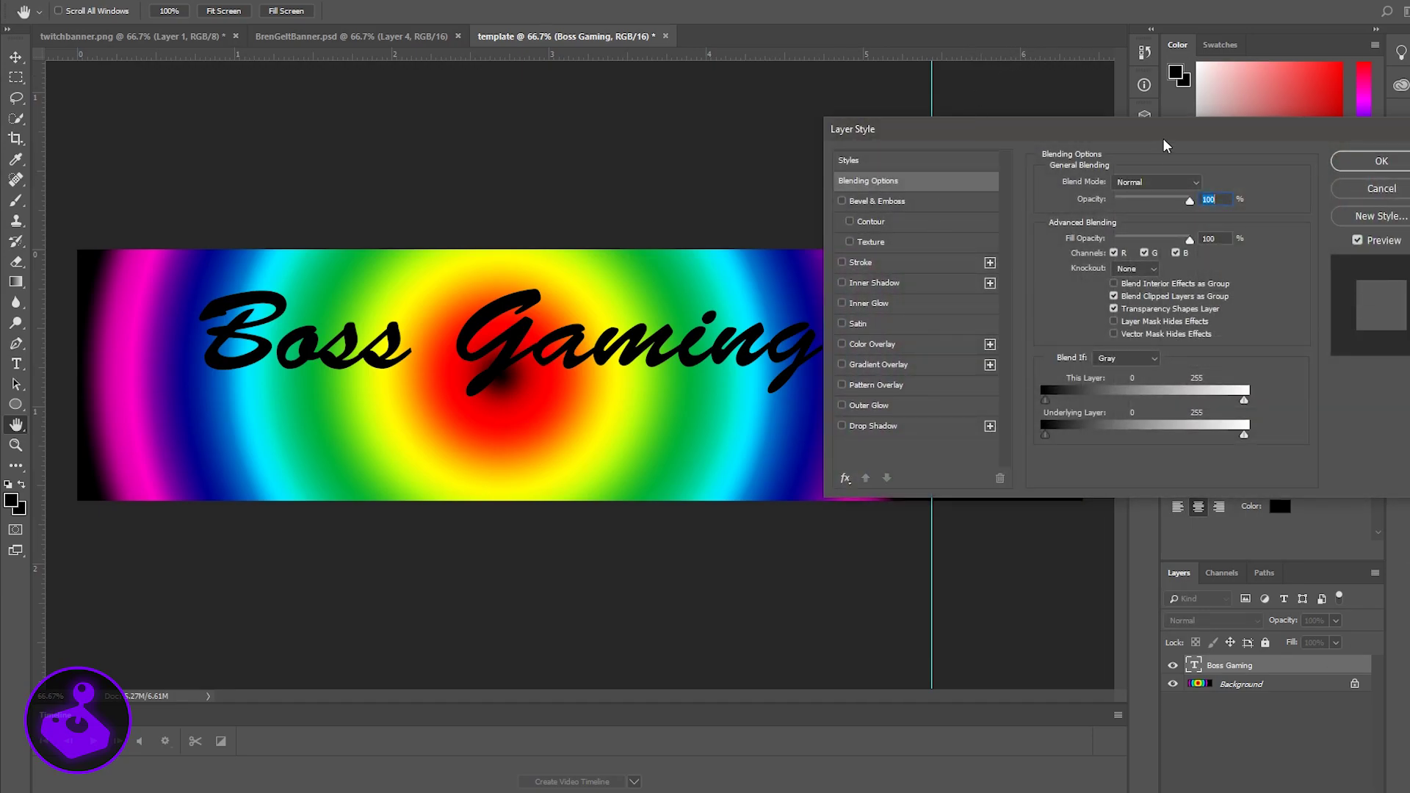
drag(1164, 129, 899, 66)
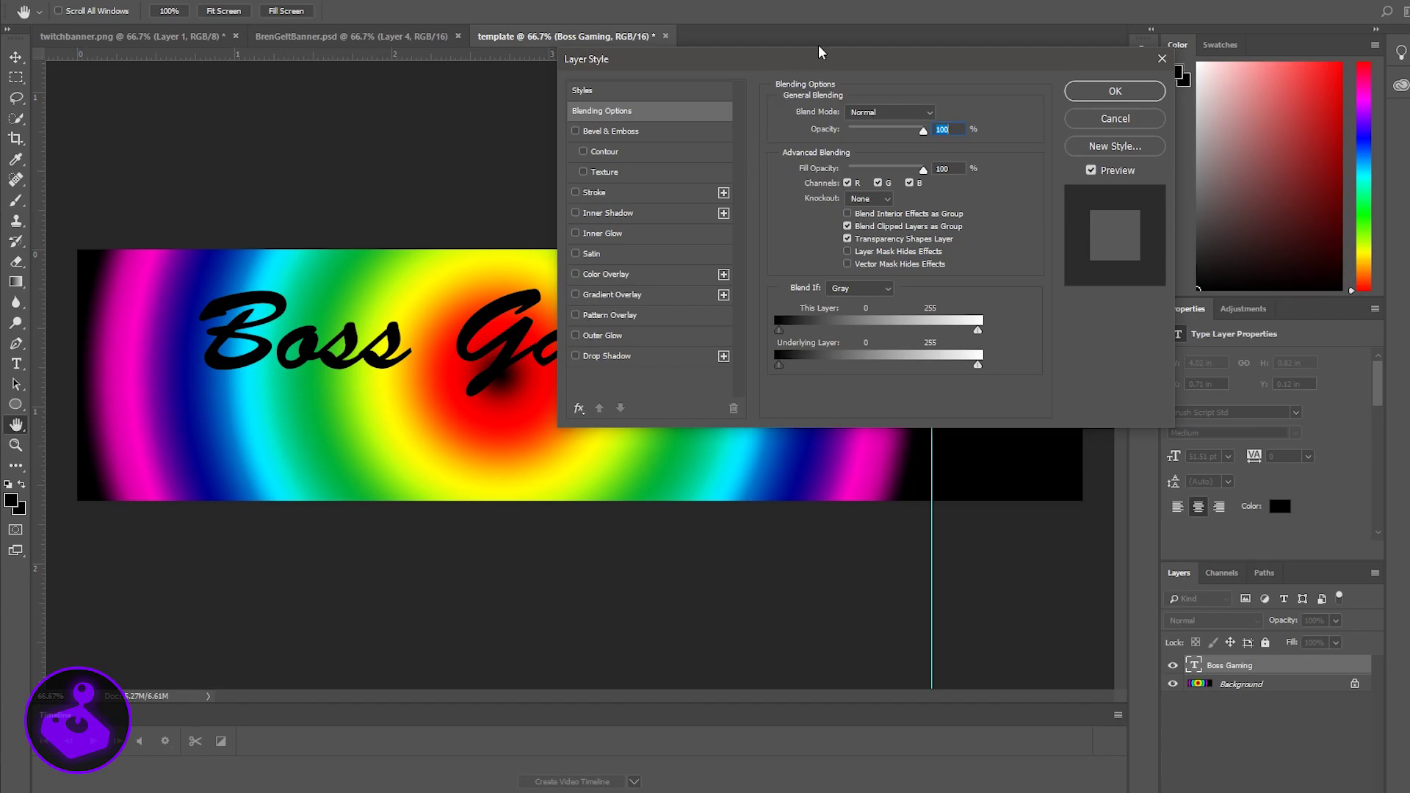
drag(821, 51, 1066, 43)
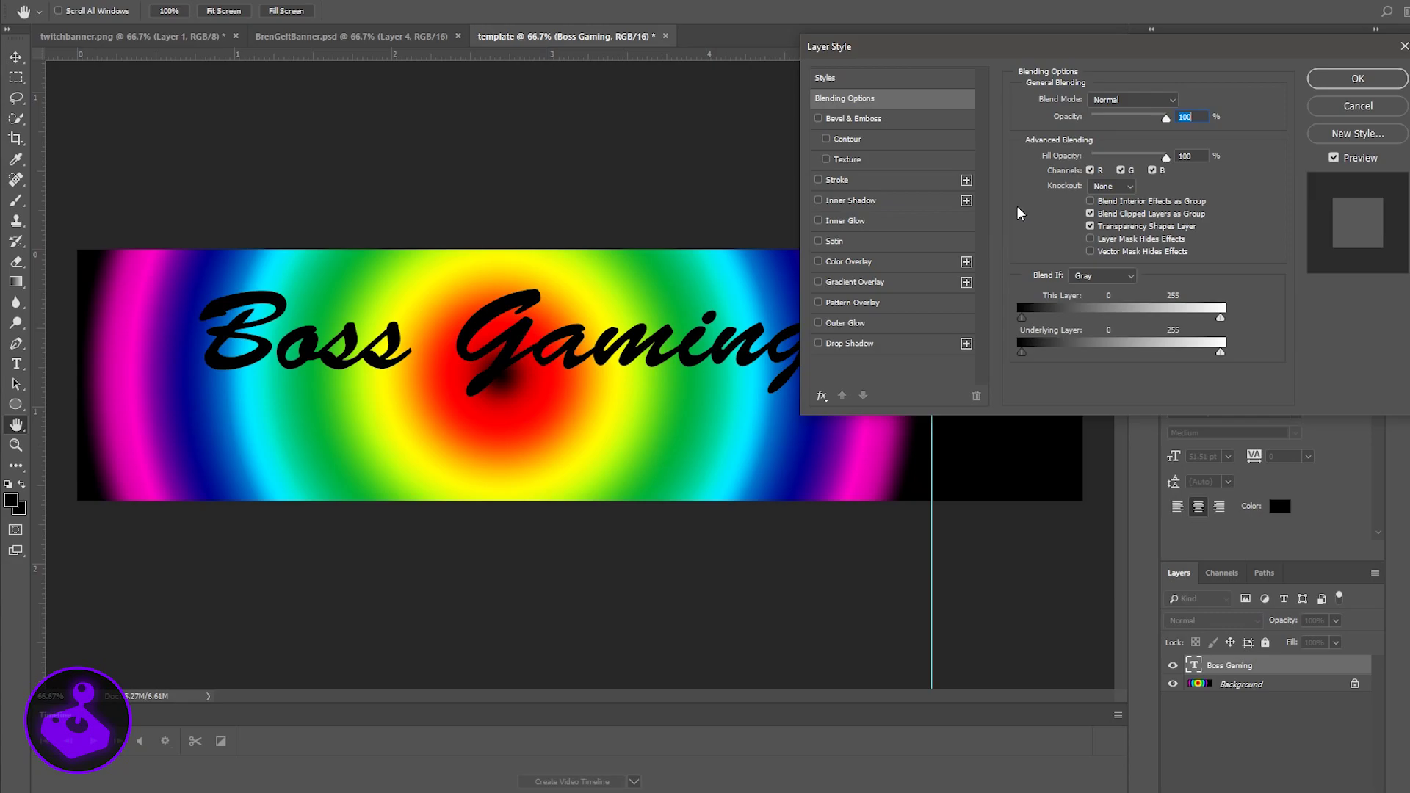
Try the Stroke, Inner Shadow, Inner Glow, Outer Glow and Drop Shadow effects on the title one at a time, removing each again.
click(819, 184)
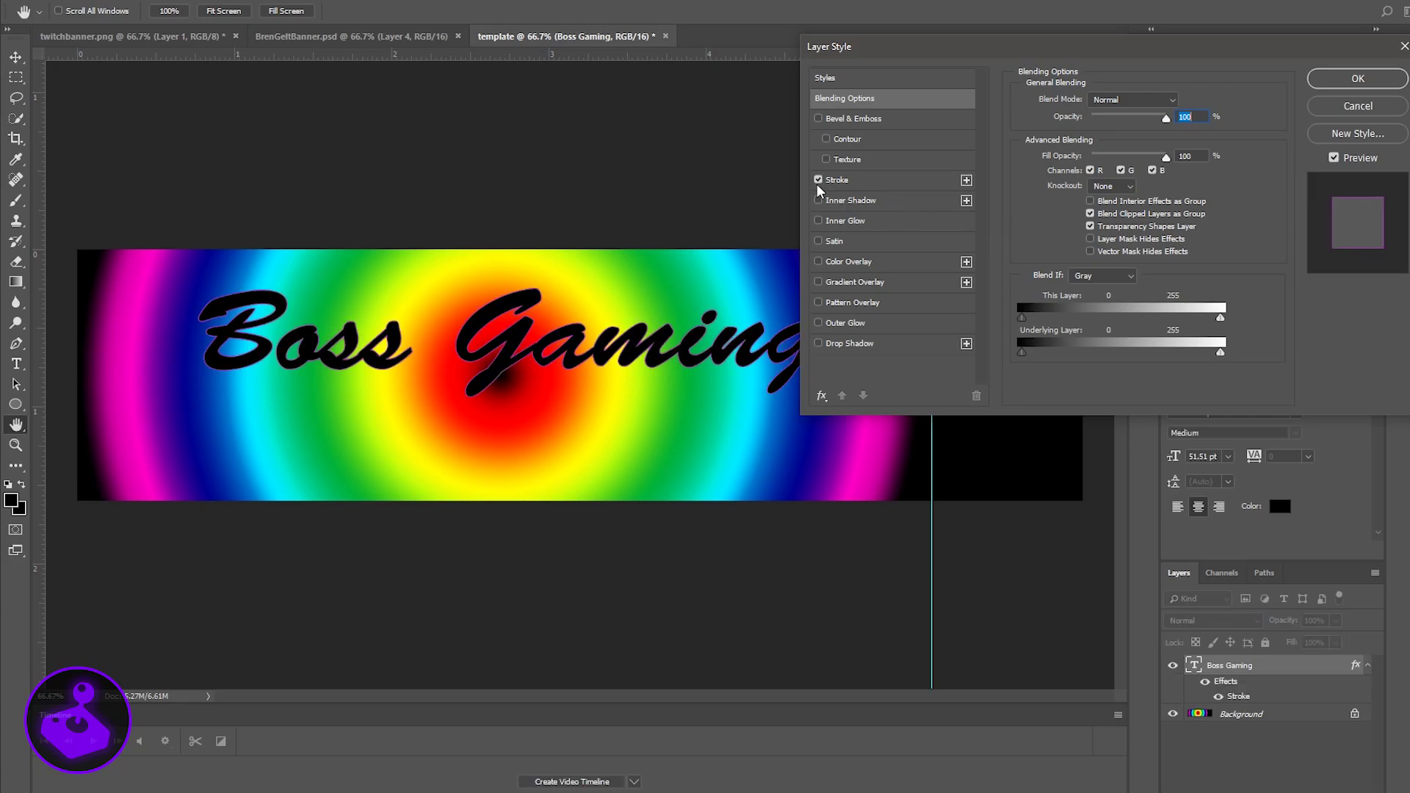
click(819, 183)
click(819, 200)
click(818, 200)
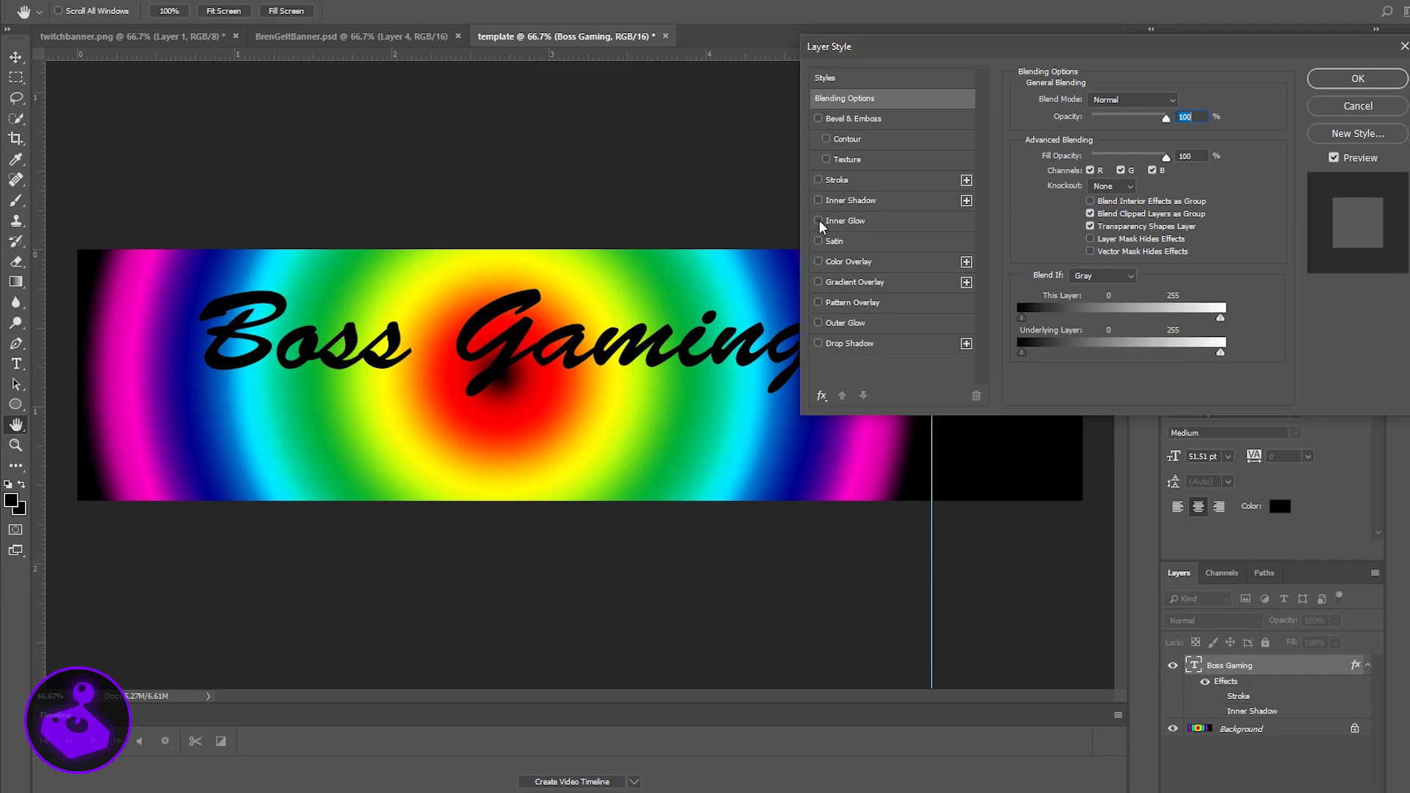
click(819, 220)
click(819, 220)
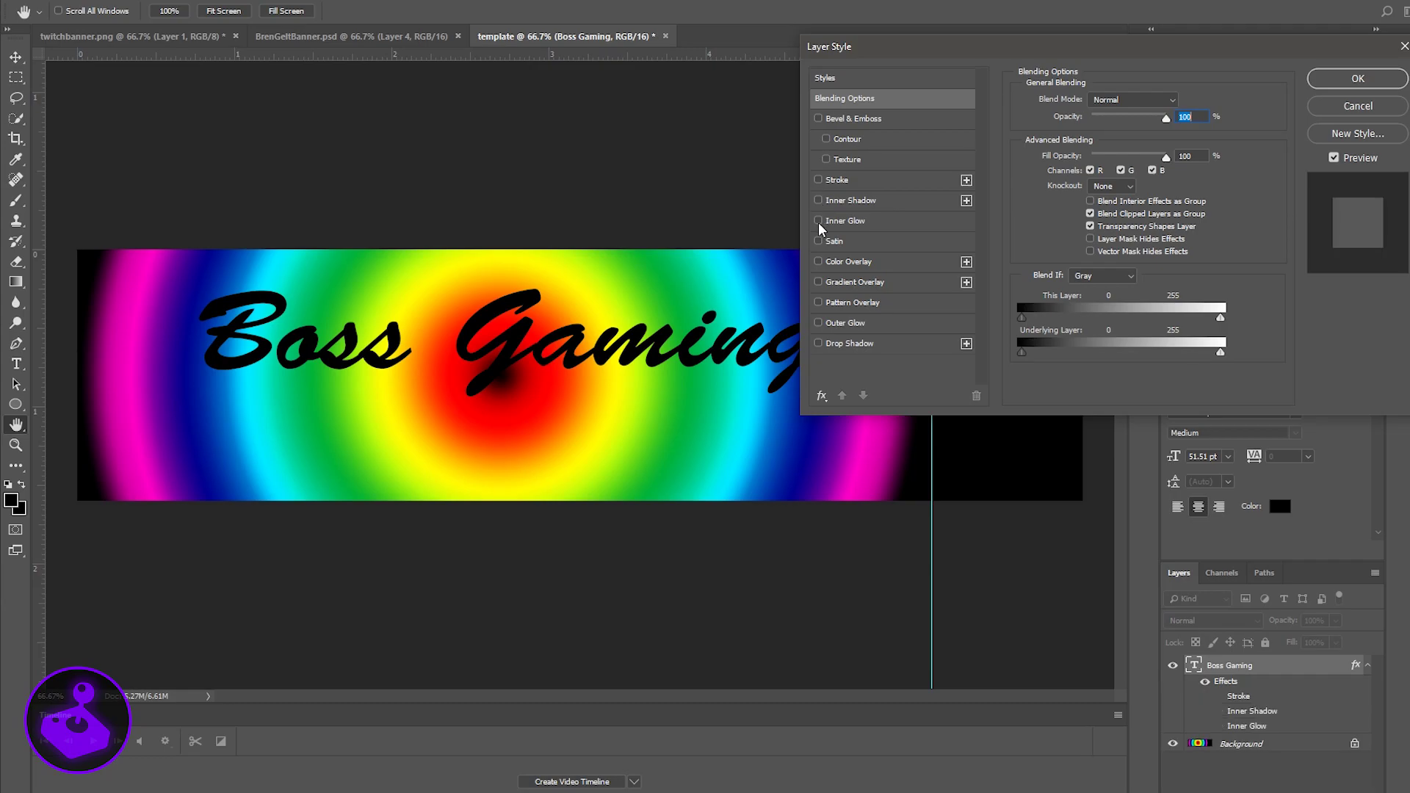
click(819, 323)
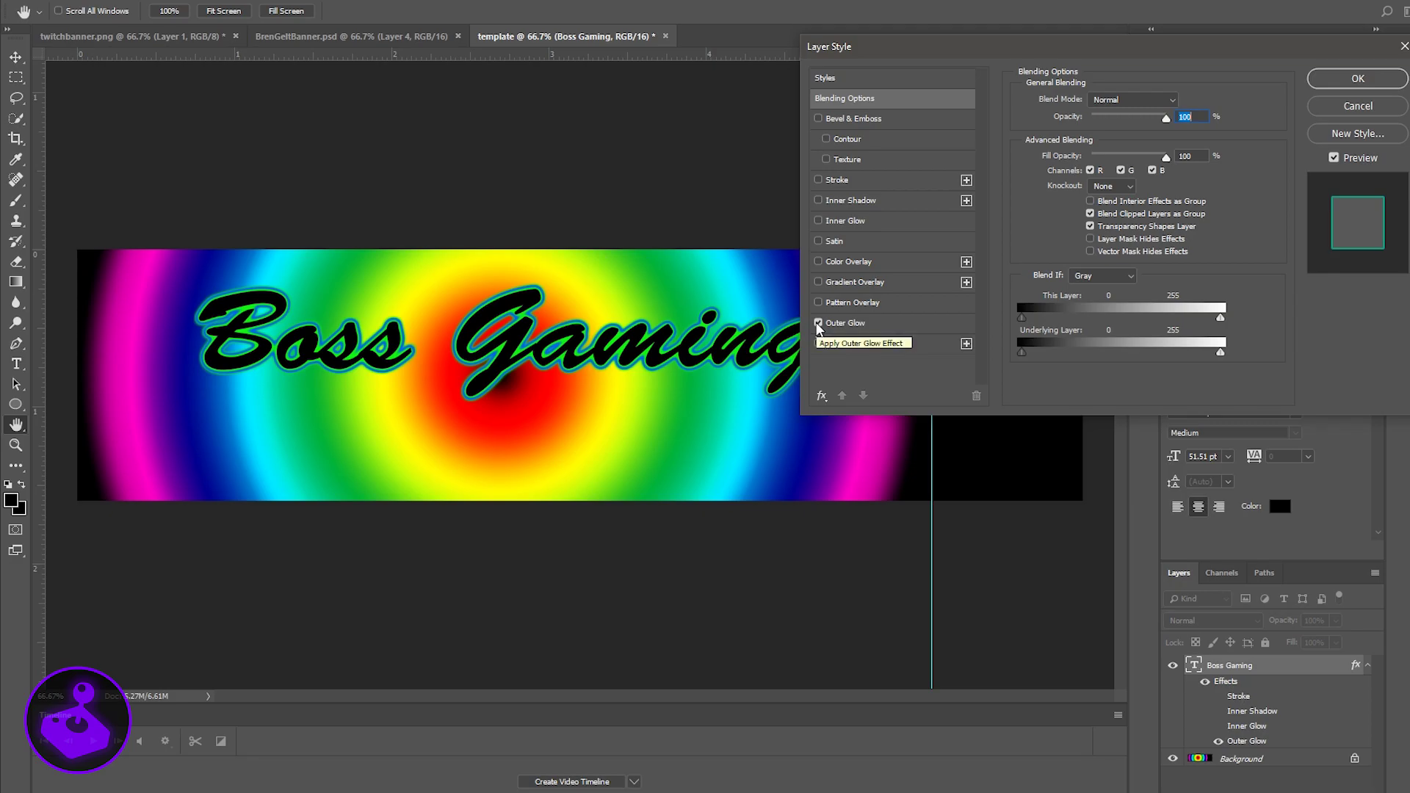
click(818, 323)
click(819, 344)
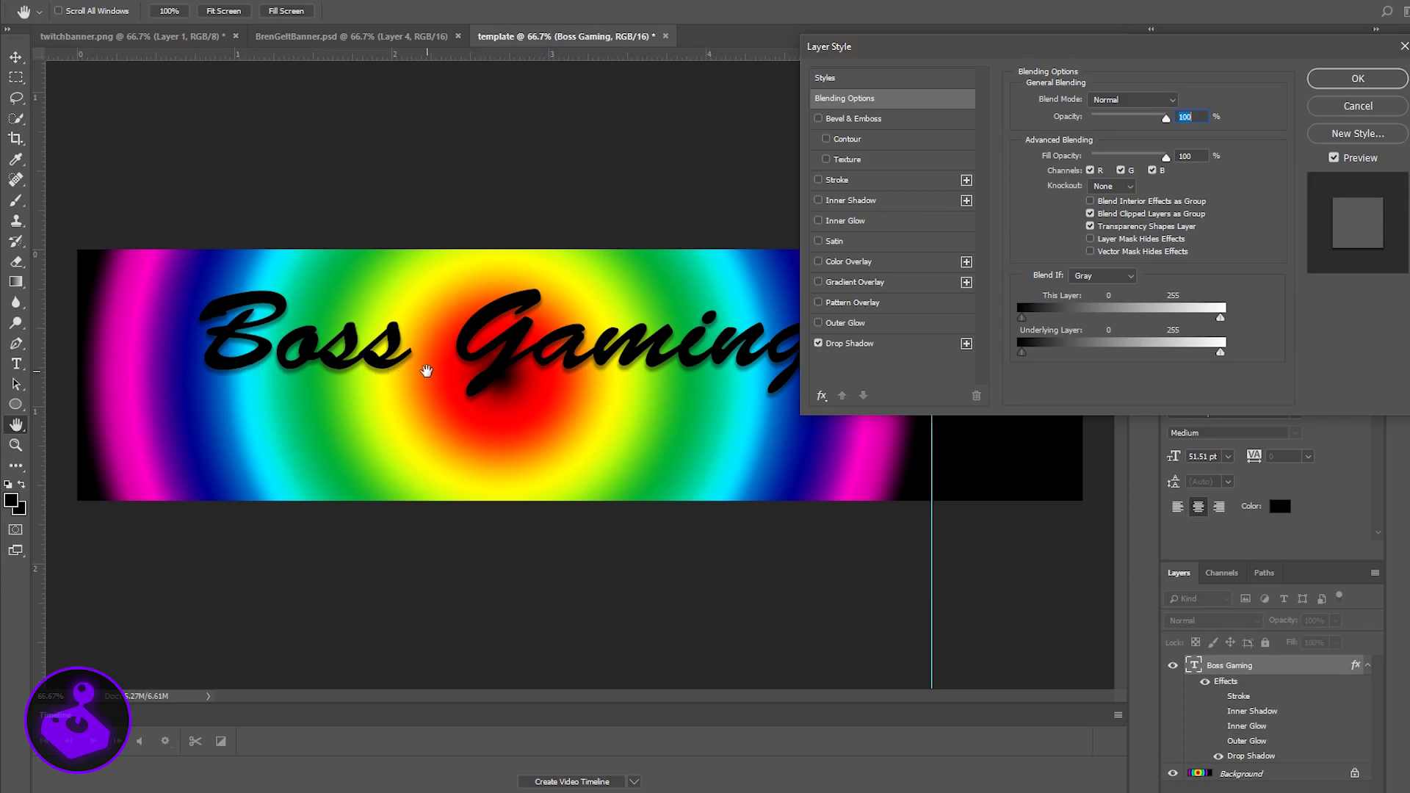
click(817, 344)
Apply a solid white Outer Glow to the title with 100% opacity, 13% spread and a size of 21 px.
click(817, 323)
click(865, 322)
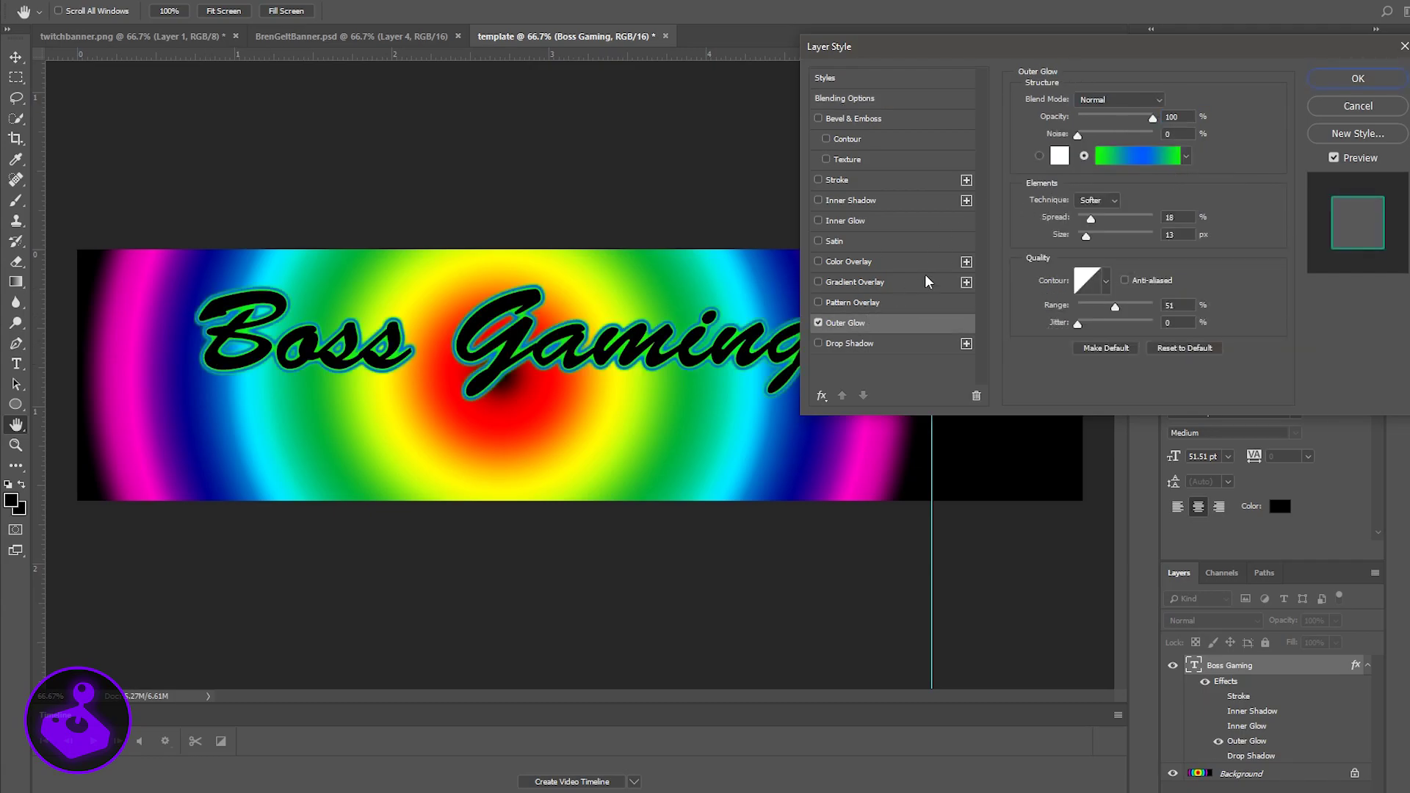
click(1039, 155)
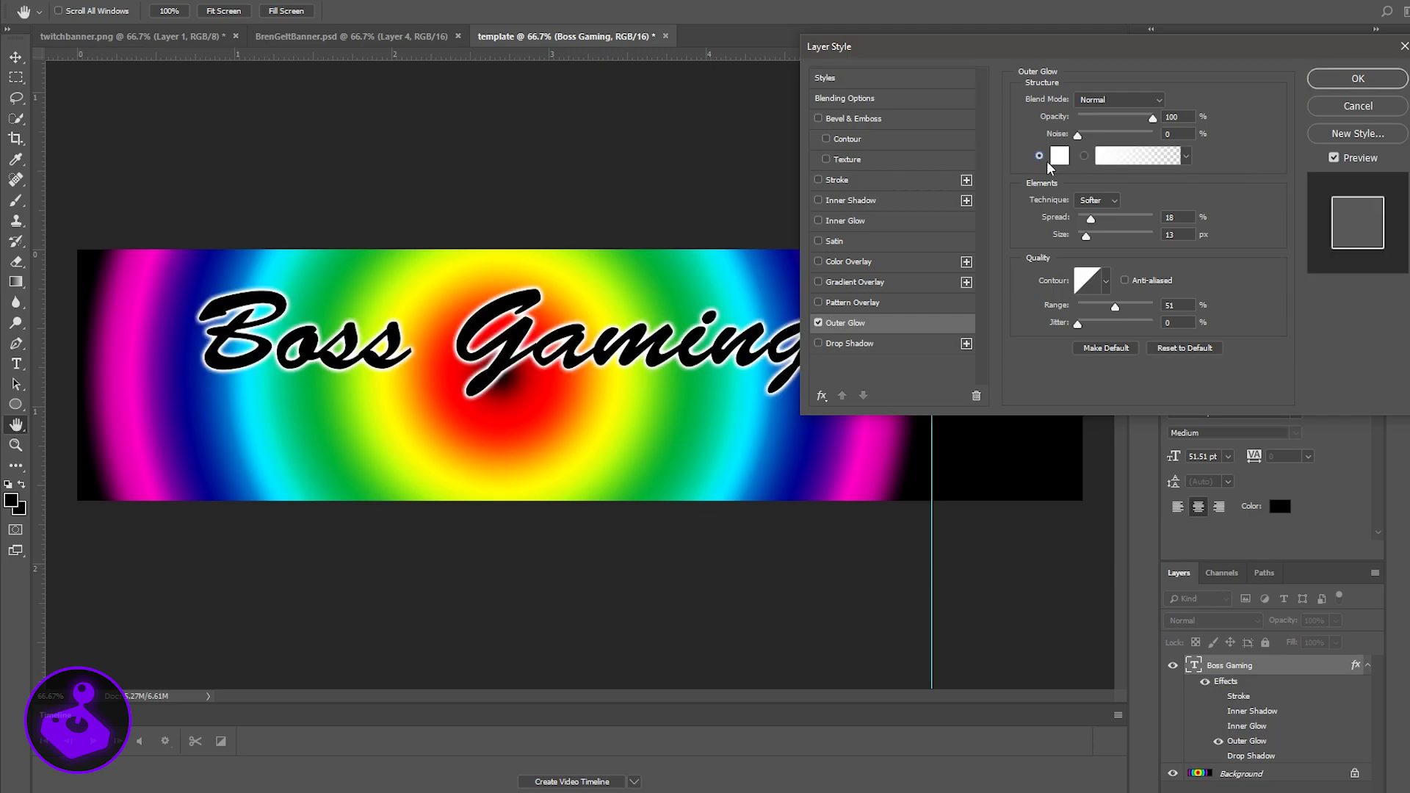
click(1115, 117)
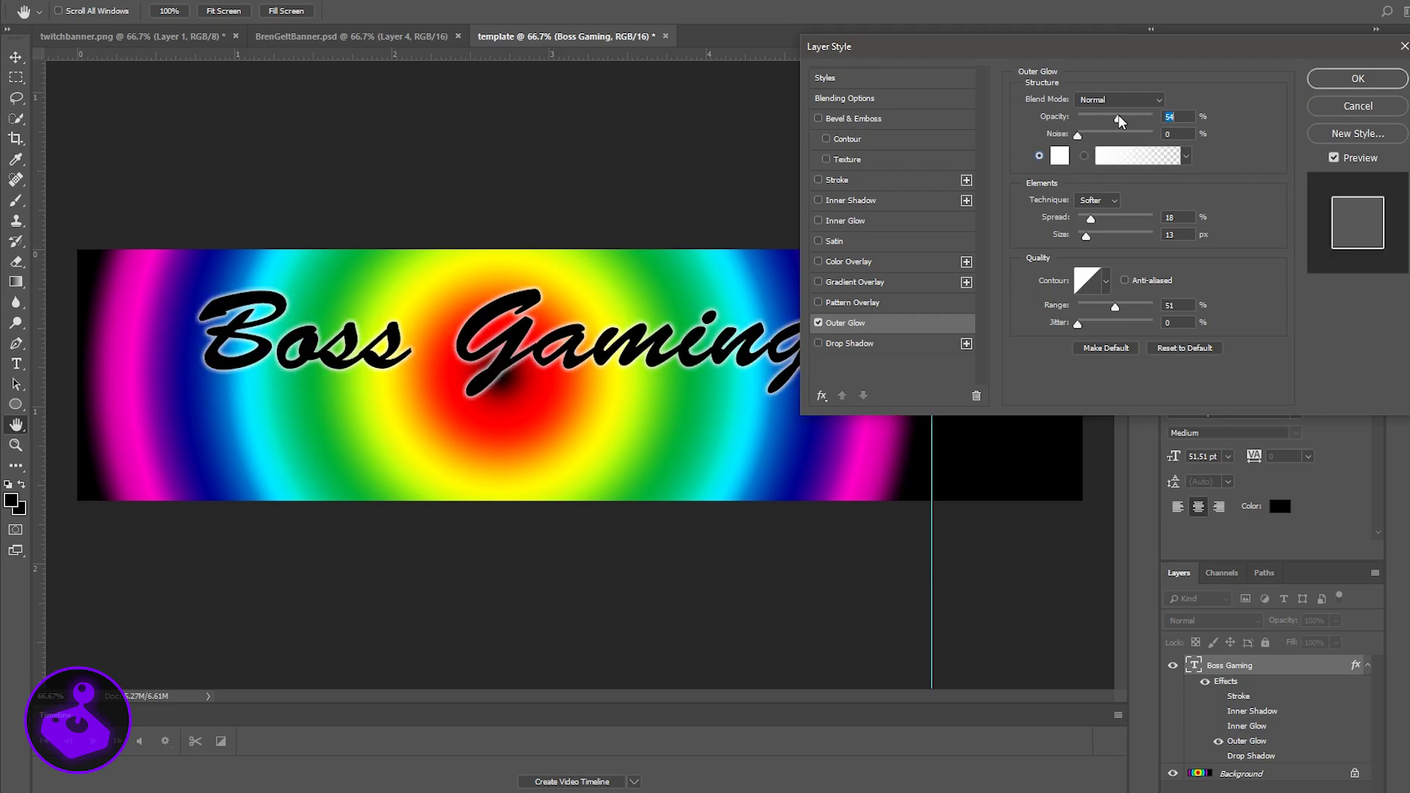
mouse_move(1087, 239)
mouse_down()
mouse_move(1108, 247)
mouse_move(1097, 247)
mouse_up()
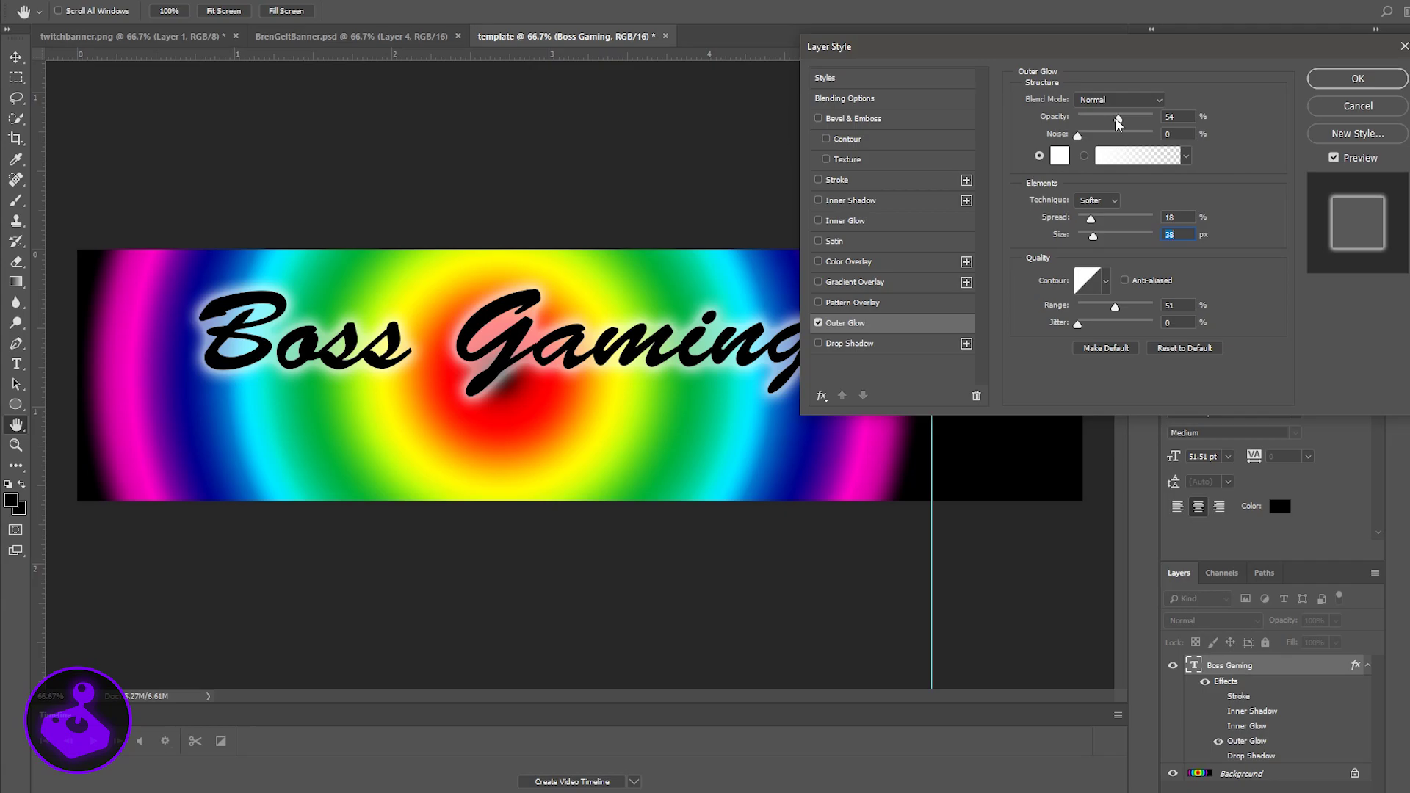
drag(1117, 121, 1191, 122)
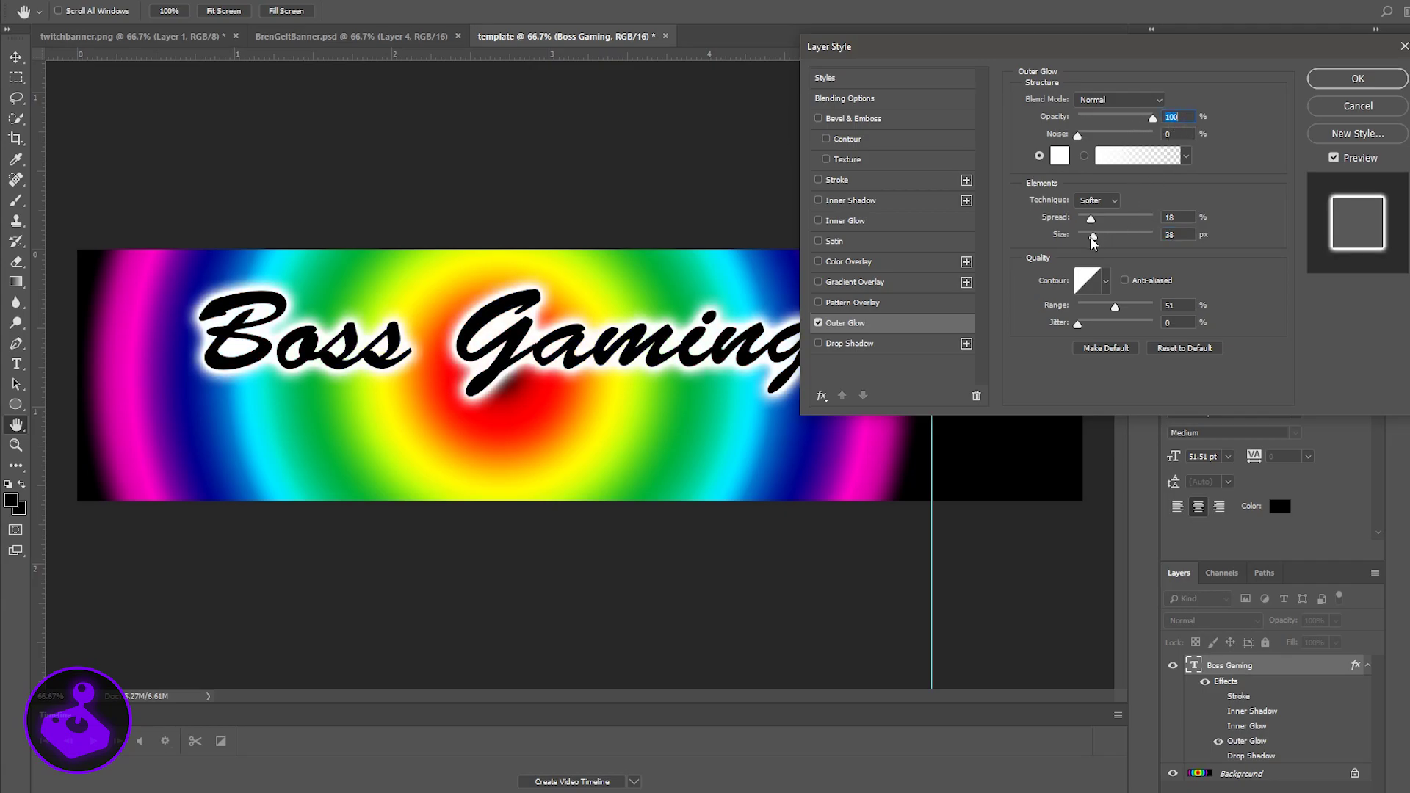
mouse_move(1094, 242)
mouse_down()
mouse_move(1079, 240)
mouse_move(1120, 228)
mouse_move(1105, 231)
mouse_move(1135, 241)
mouse_move(1088, 235)
mouse_up()
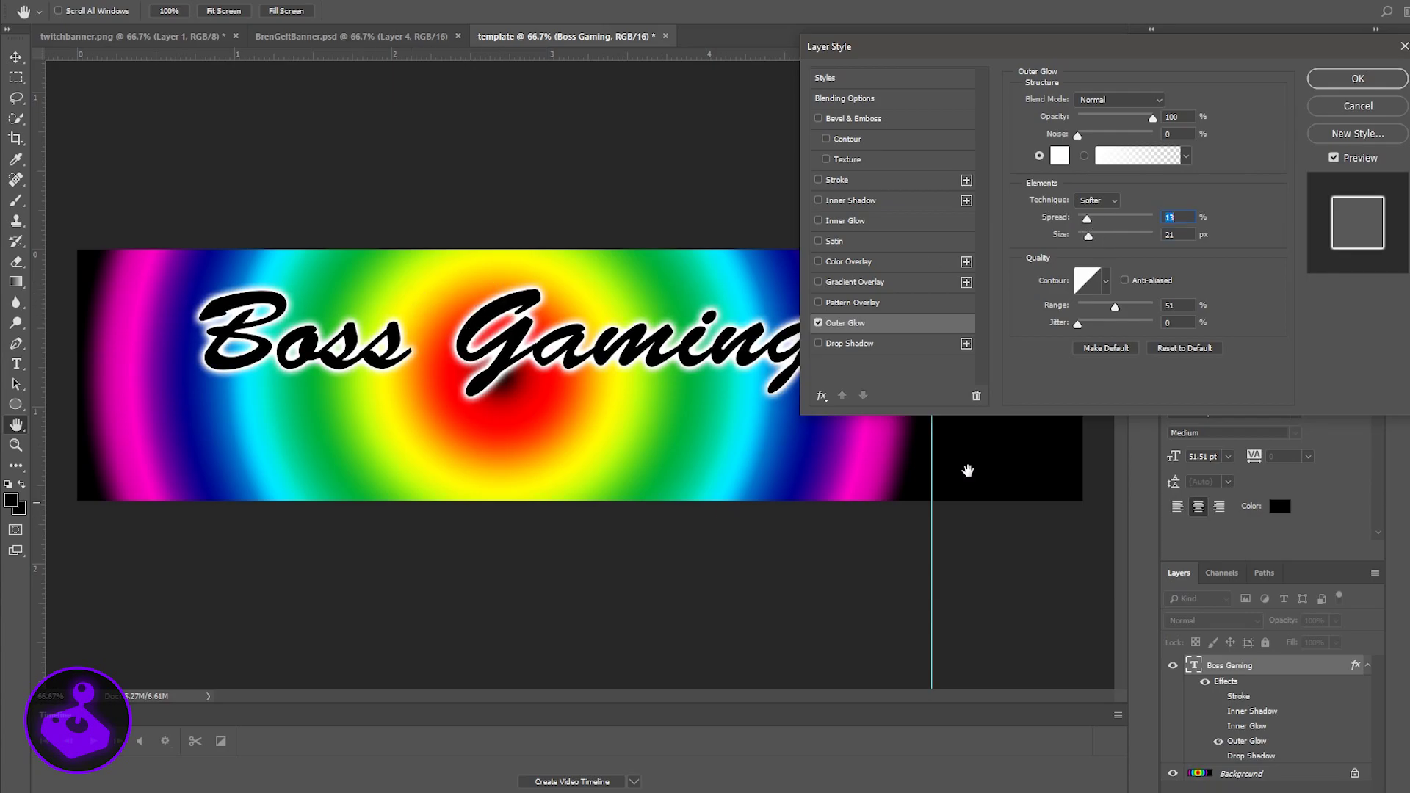
click(1356, 85)
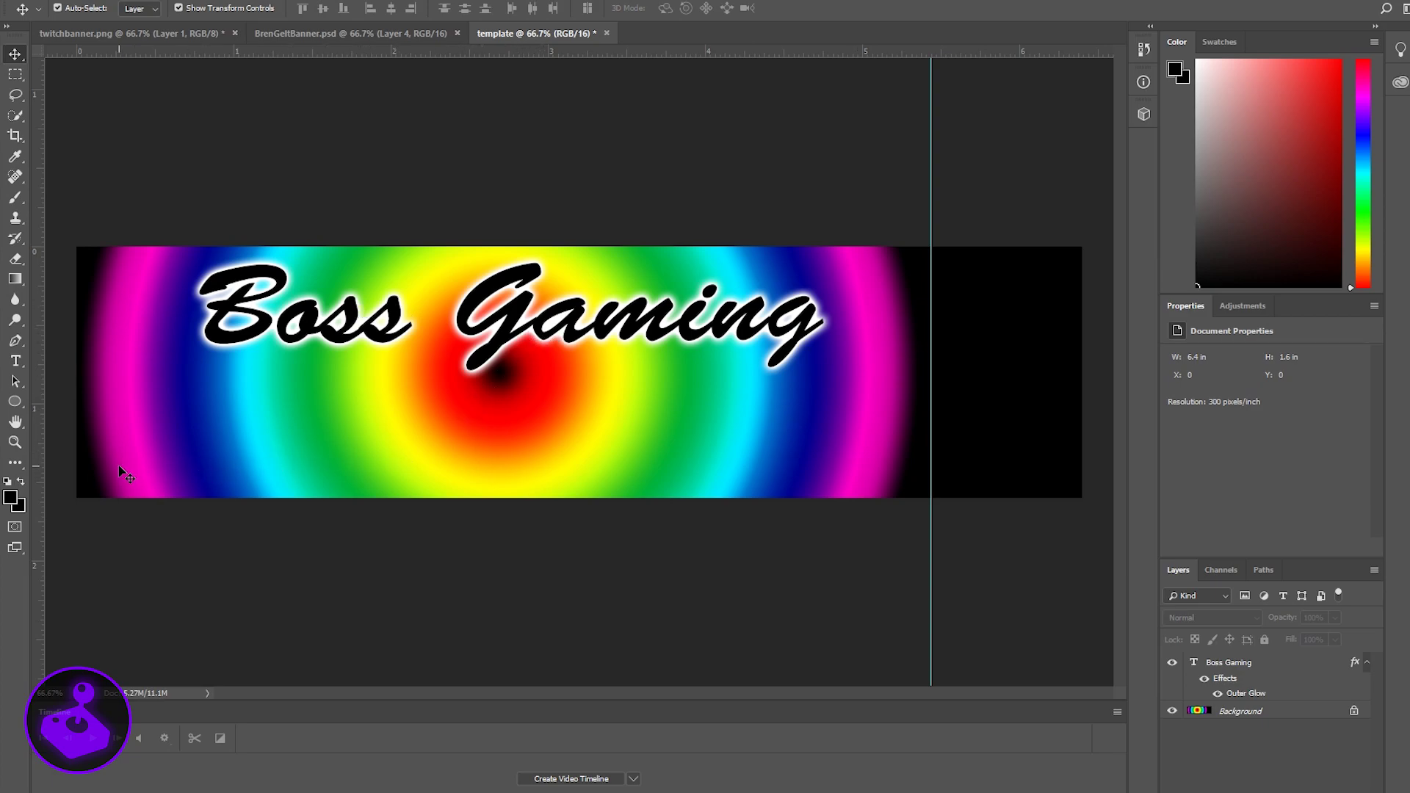
Examine how the two finished banners combine their titles with game images and social logos, and return to the template.
click(344, 33)
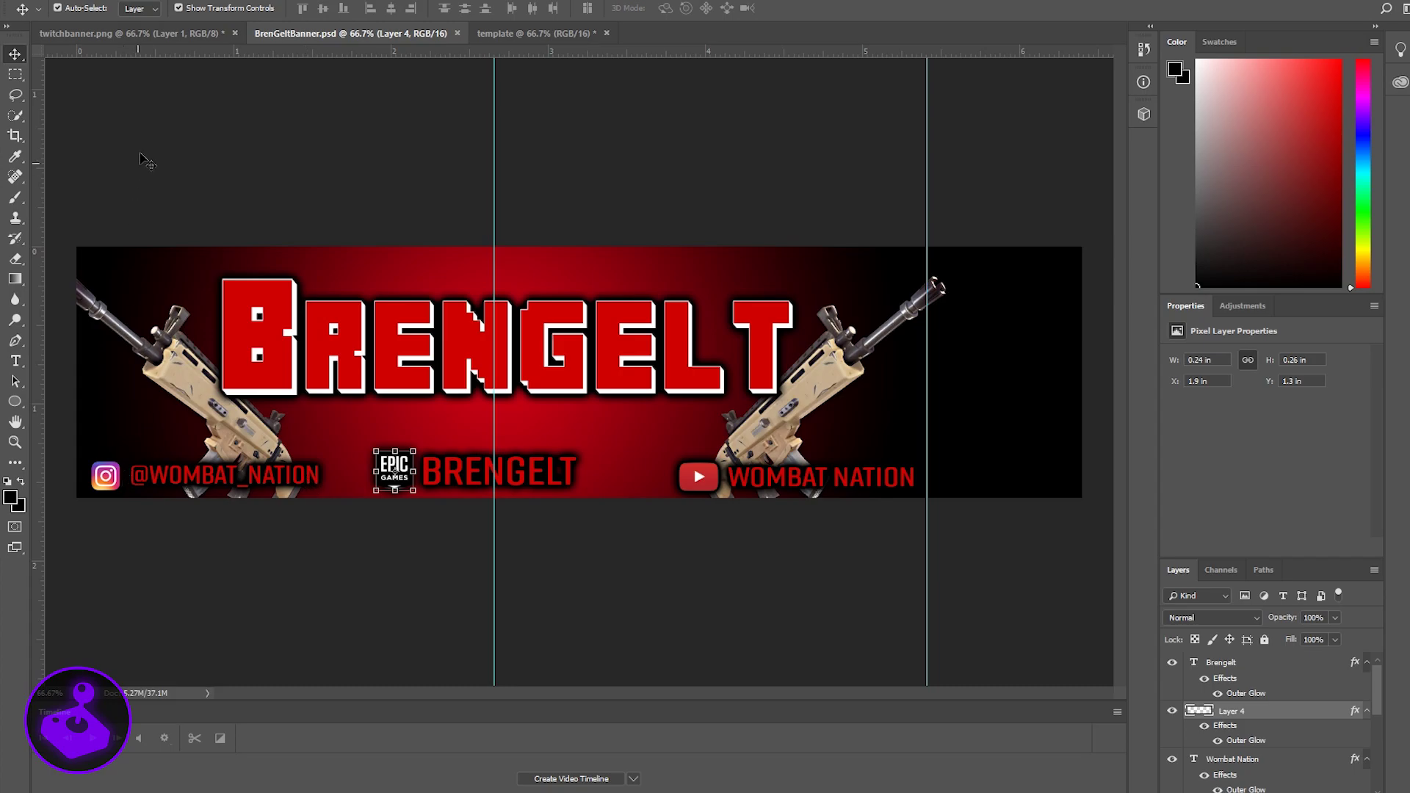
click(189, 33)
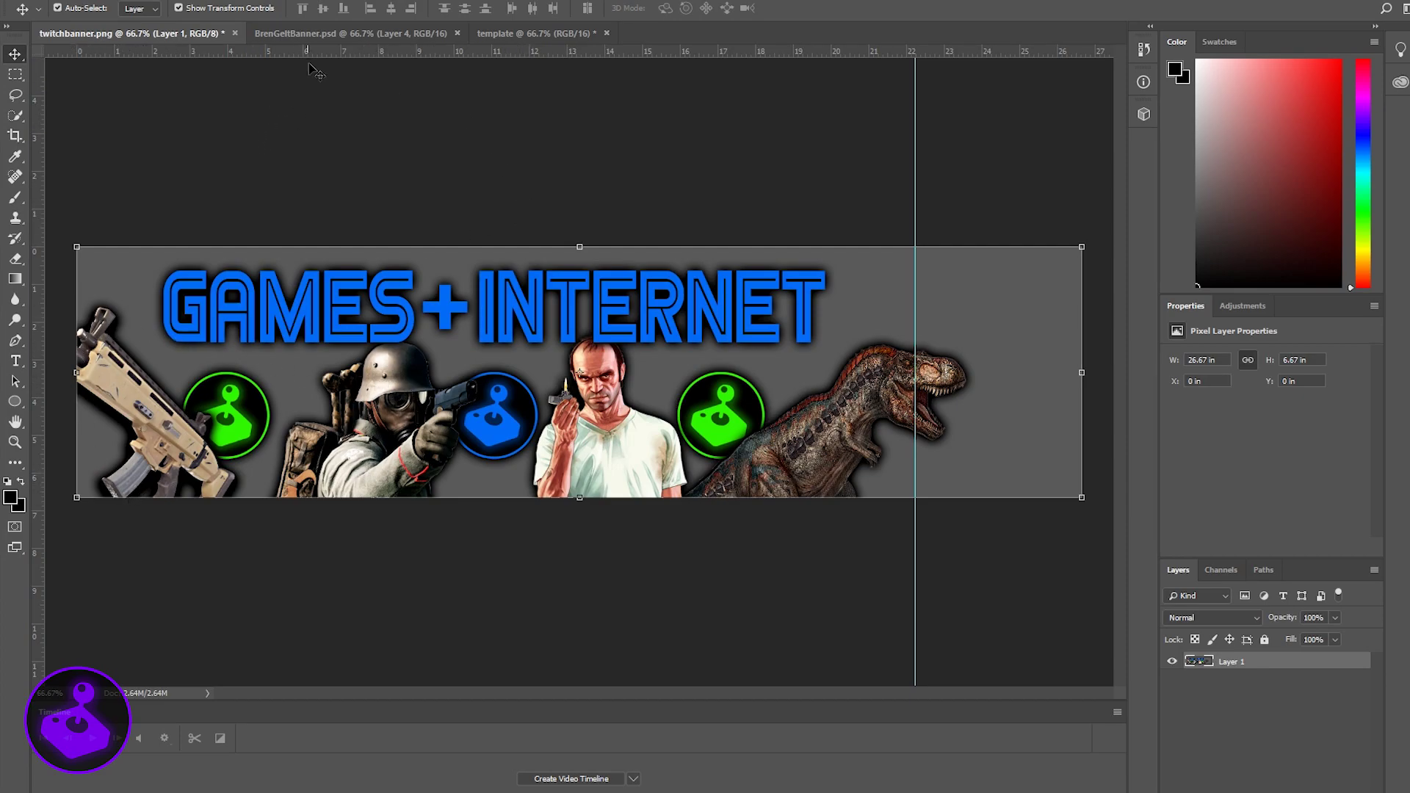
click(335, 29)
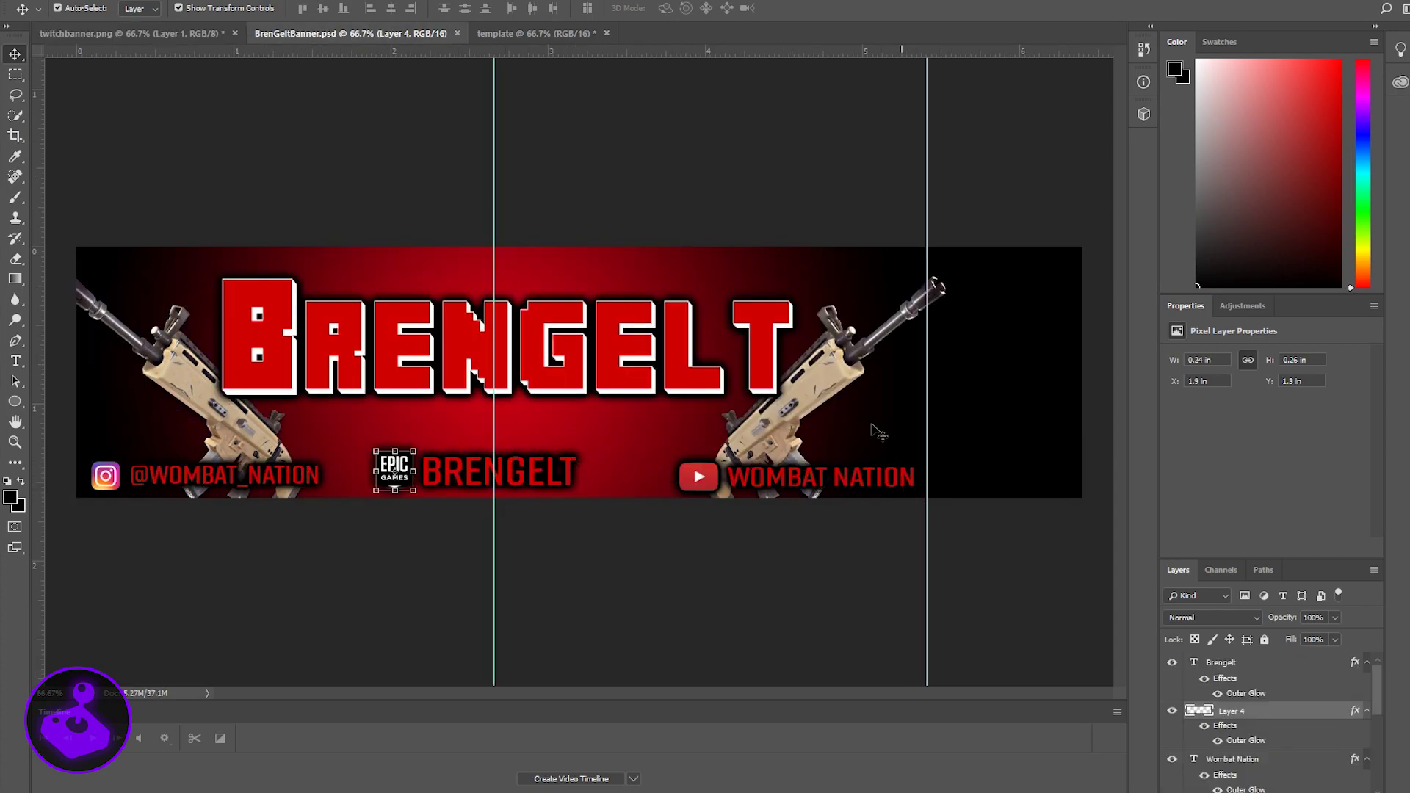
click(557, 33)
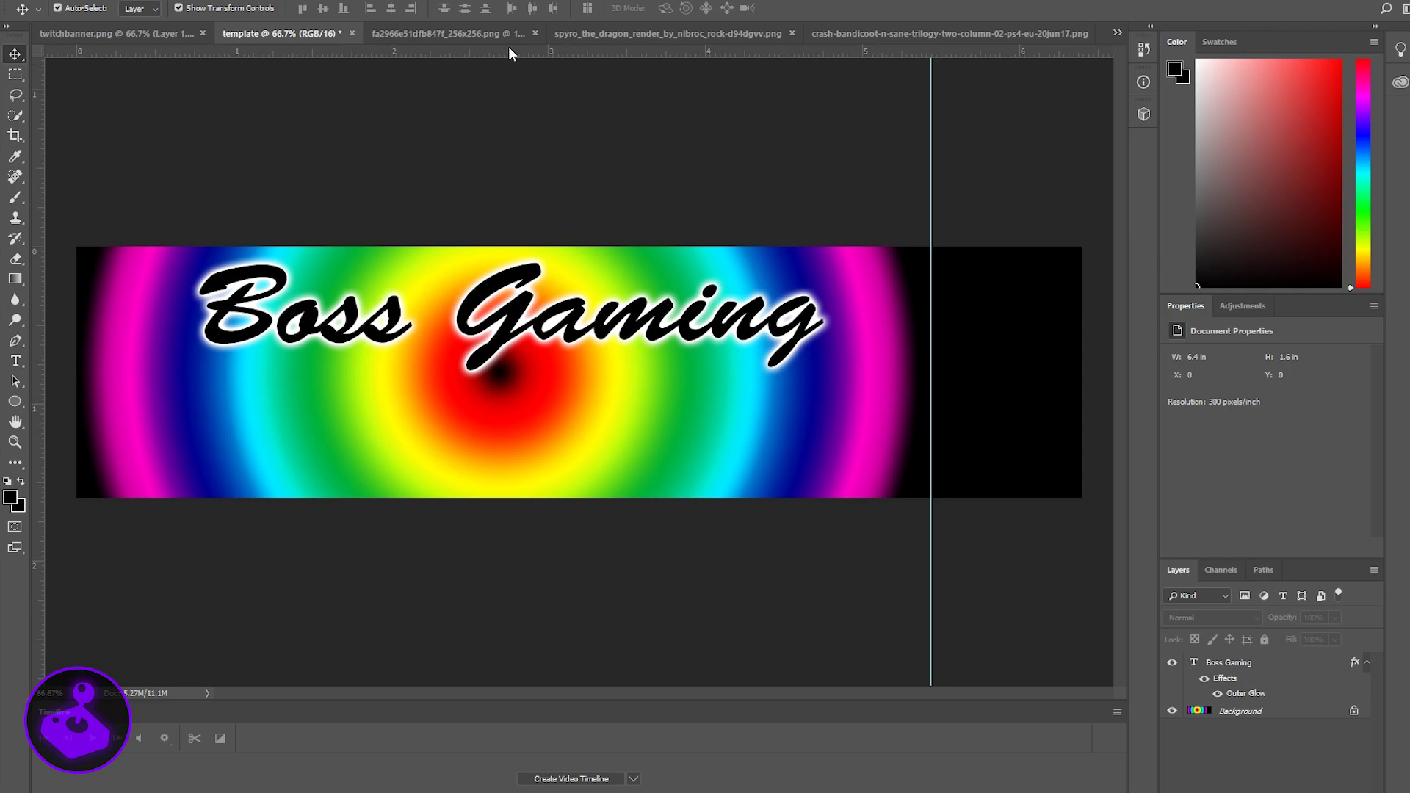
Look through the opened Pikachu, Spyro, Crash Bandicoot and Yoshi images and examine the background of the Pikachu image.
click(473, 33)
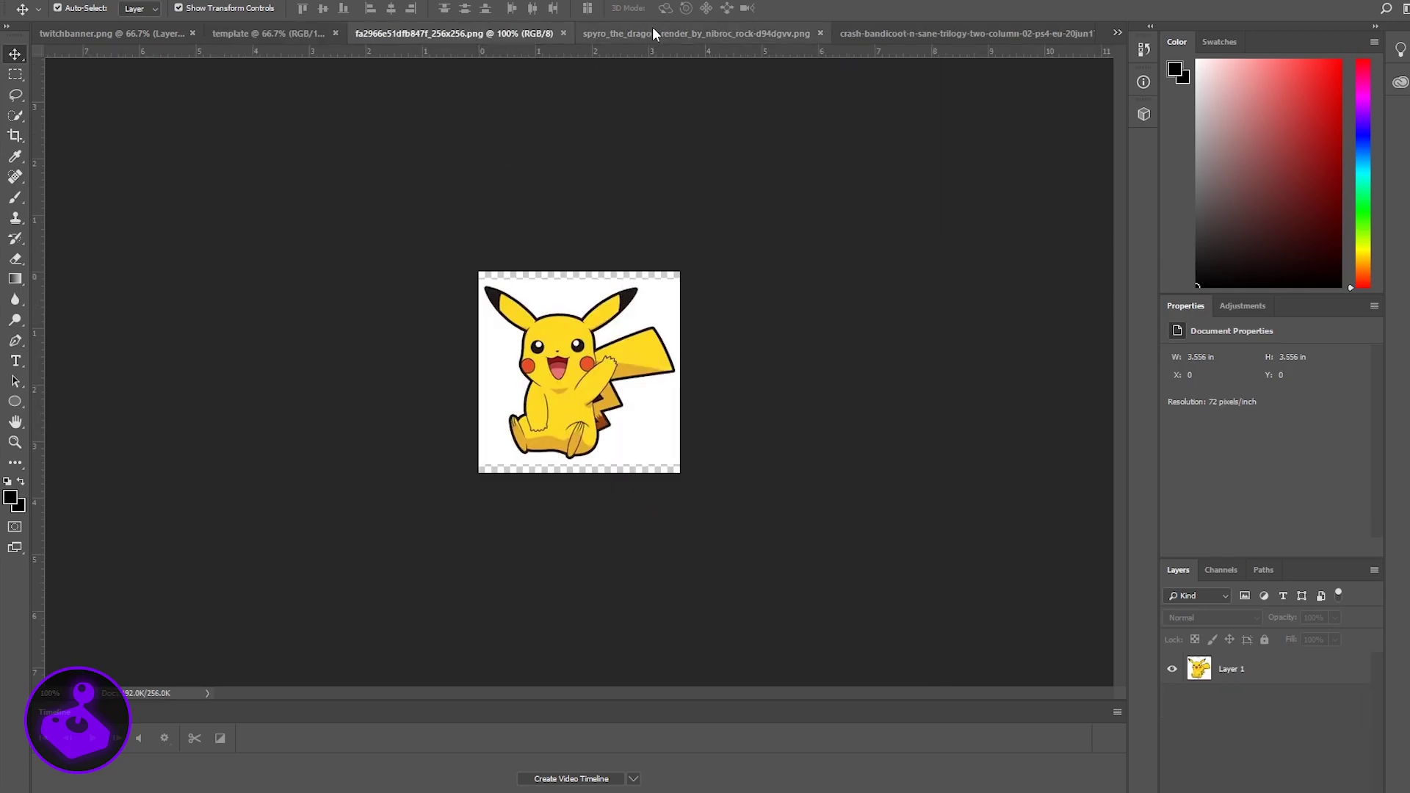
click(668, 36)
click(975, 33)
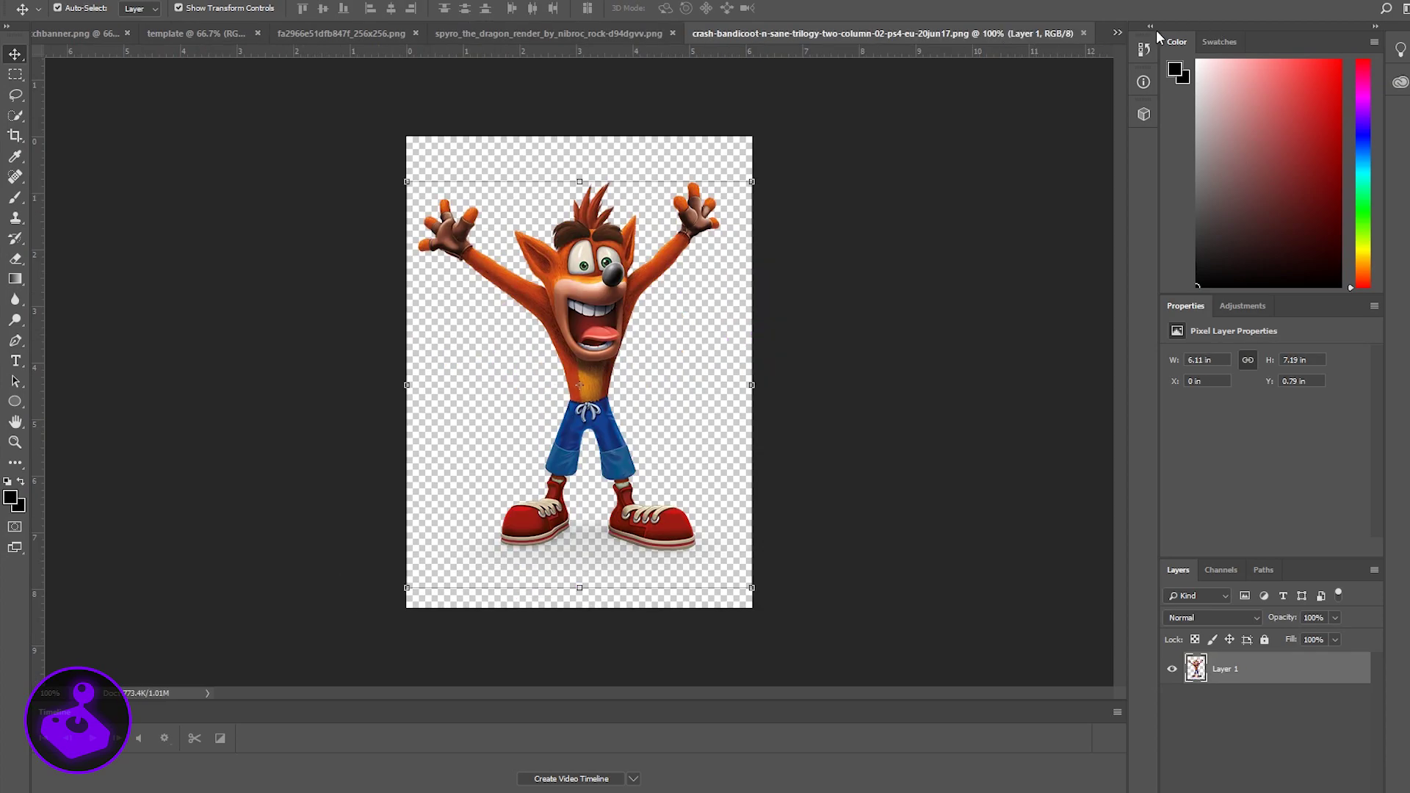
click(1116, 32)
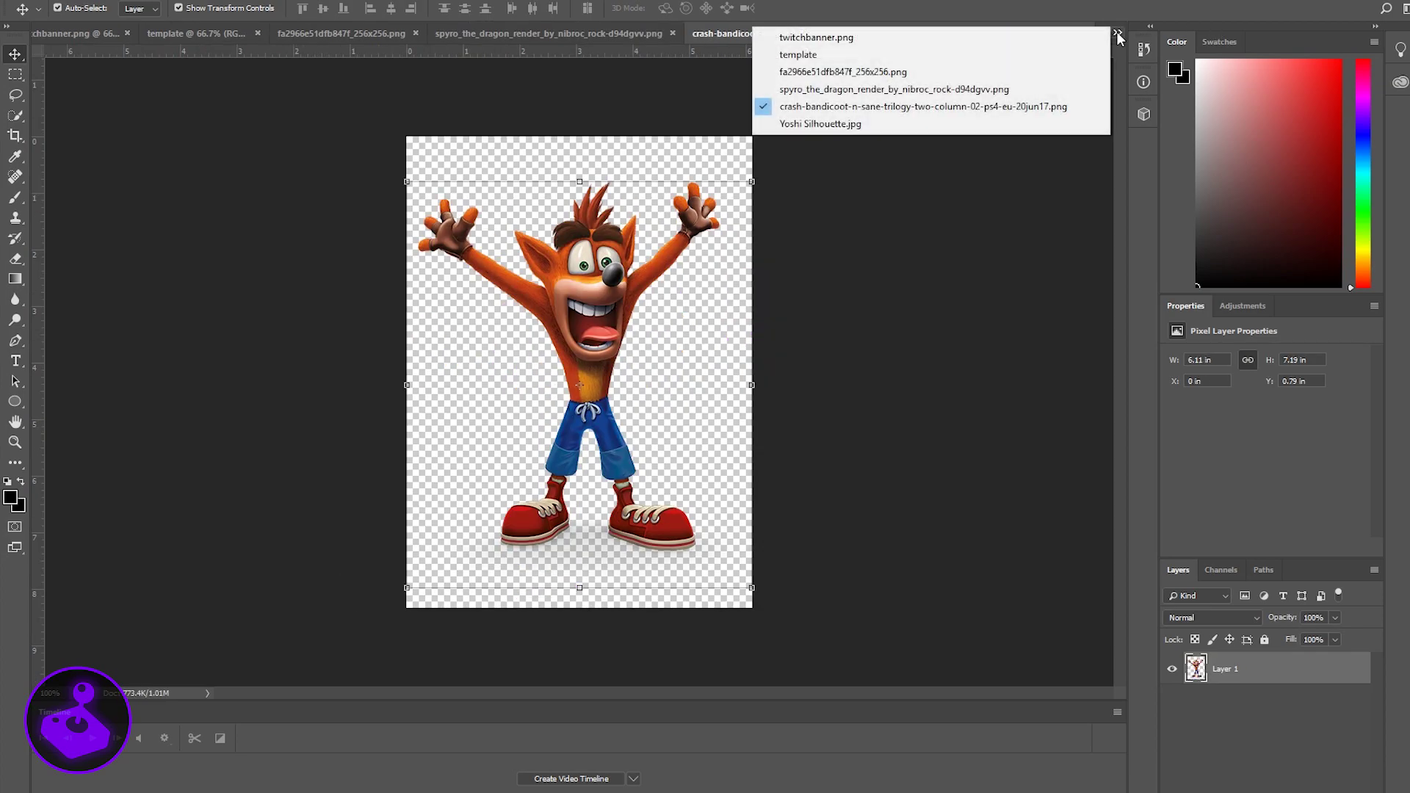
click(872, 125)
click(722, 32)
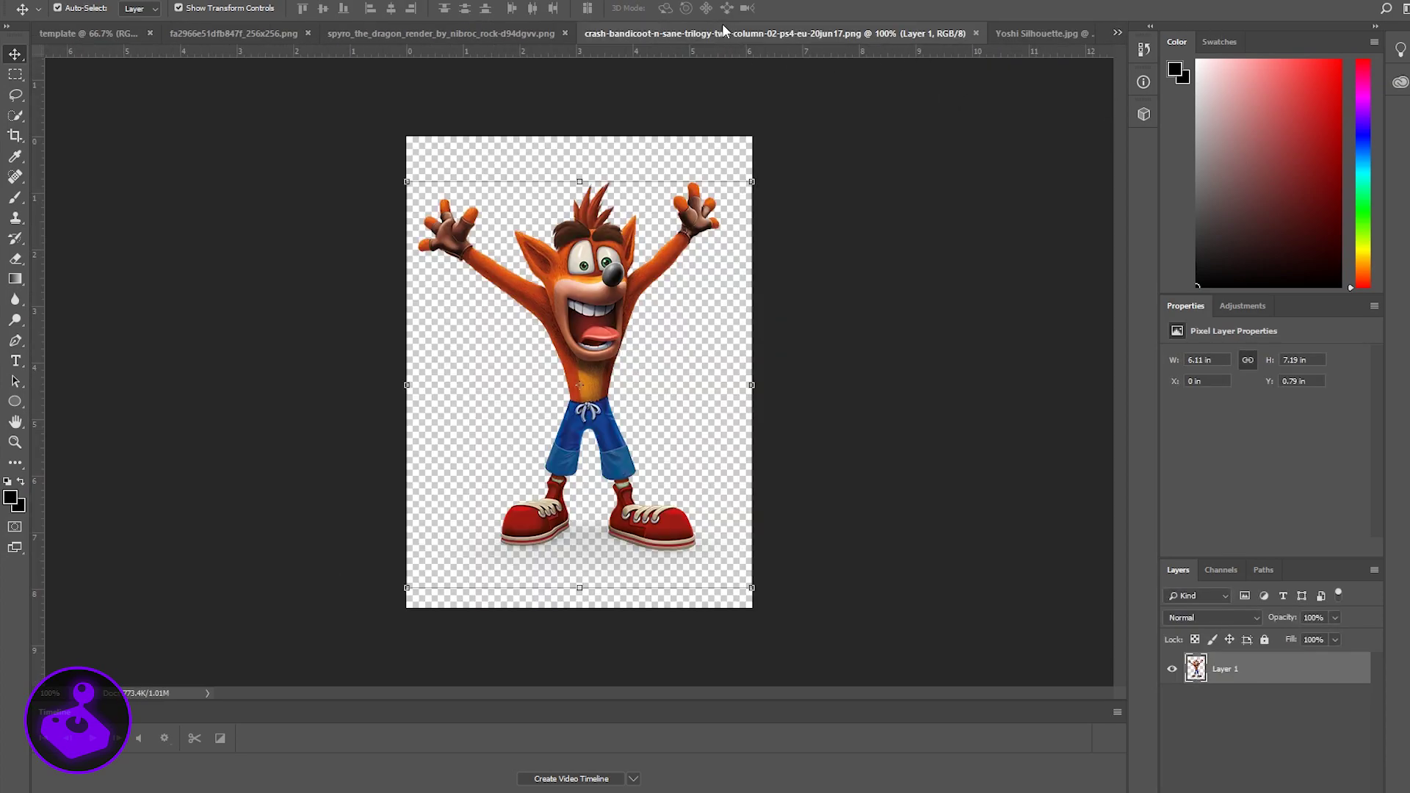
click(434, 29)
click(257, 33)
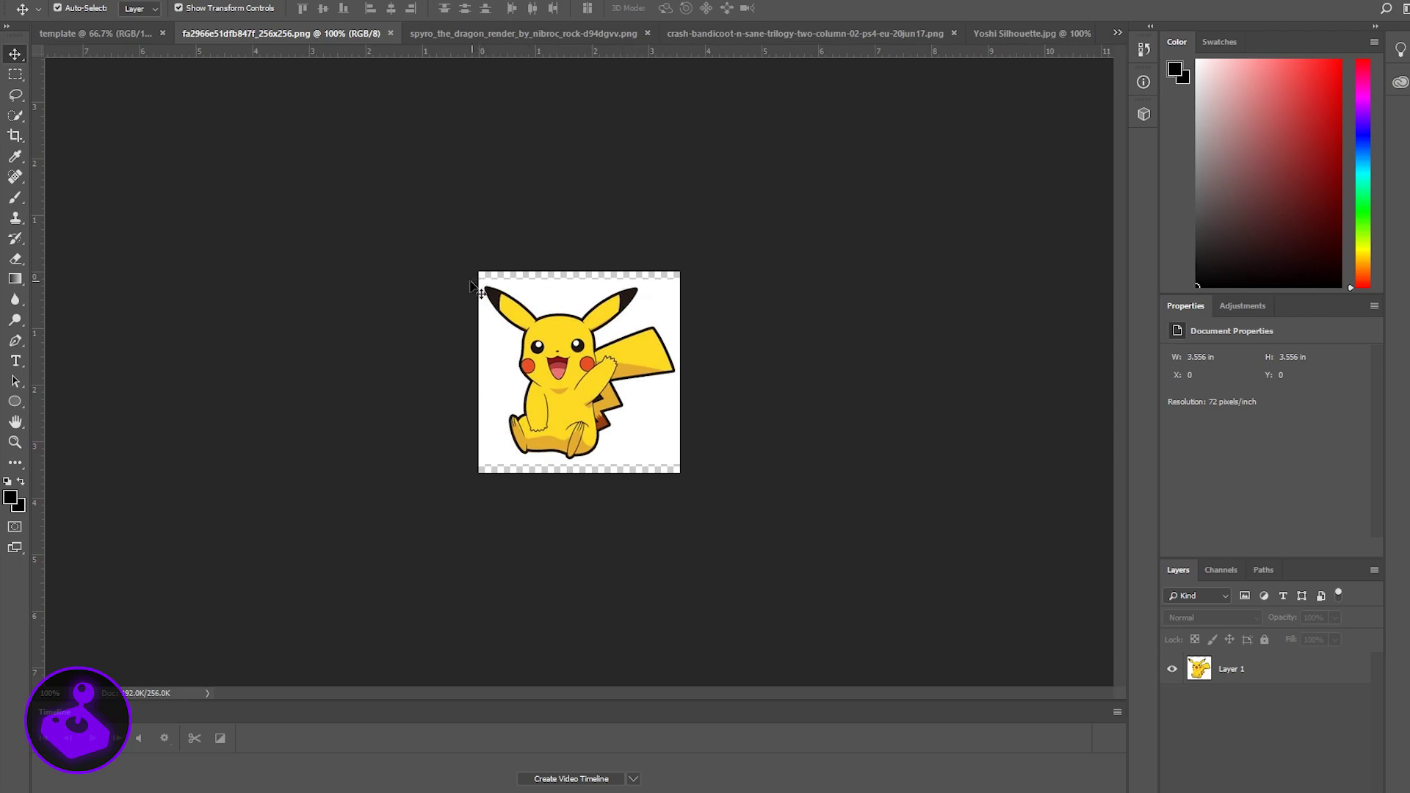
mouse_move(549, 303)
mouse_down()
mouse_move(556, 286)
mouse_move(521, 301)
mouse_move(566, 274)
mouse_move(594, 336)
mouse_move(543, 312)
mouse_up()
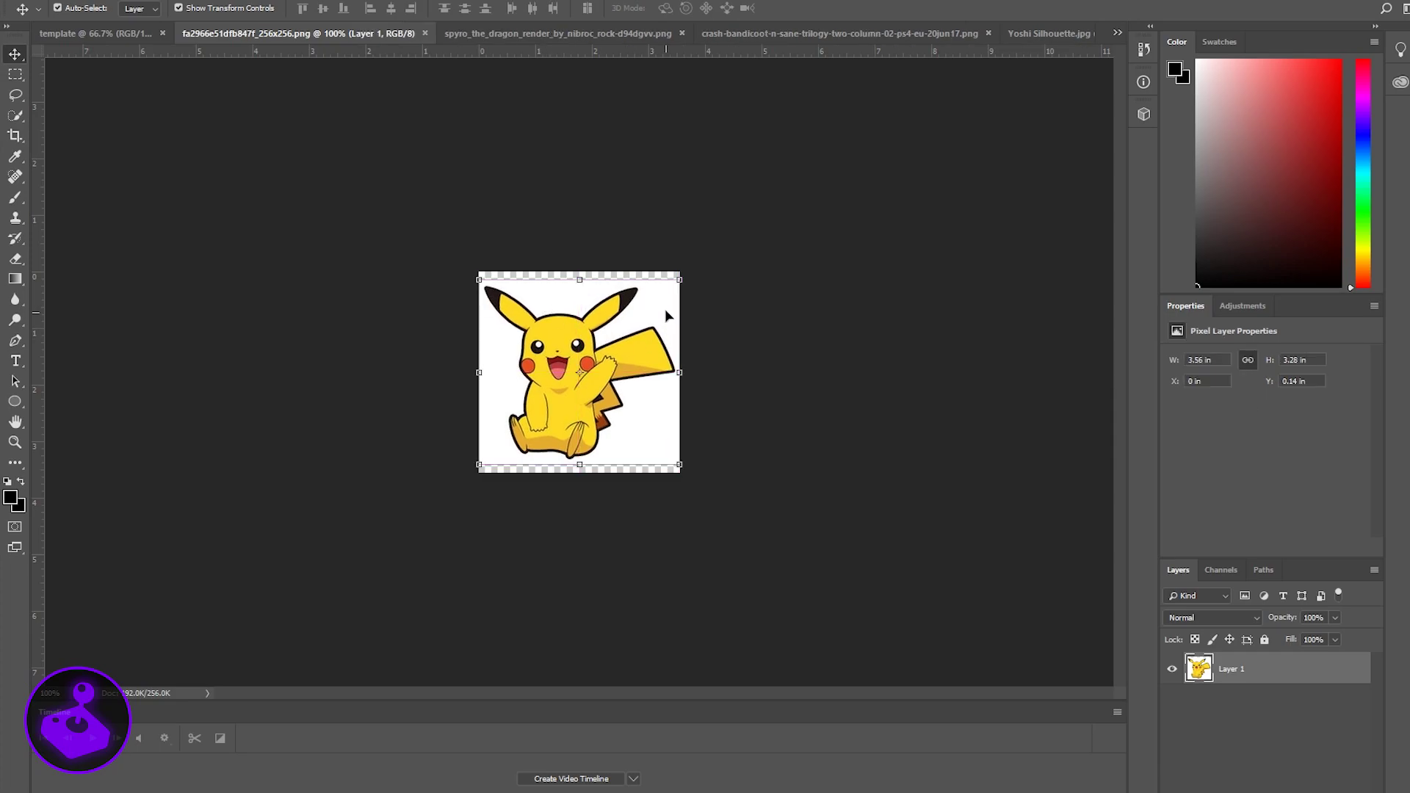
click(636, 266)
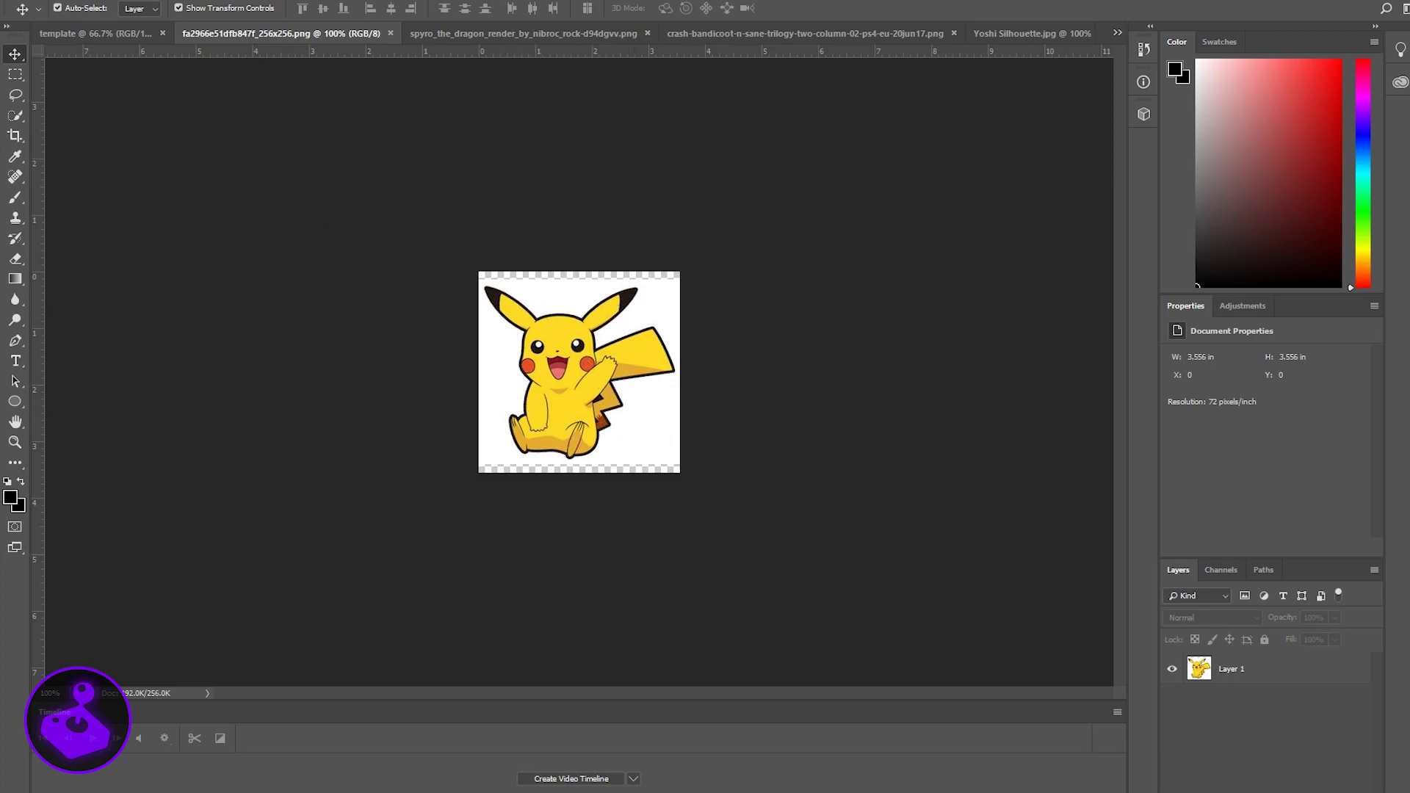
Select the white area around Pikachu on Layer 1 with the Quick Selection tool and extend the selection to similar areas.
click(192, 0)
click(47, 116)
click(17, 116)
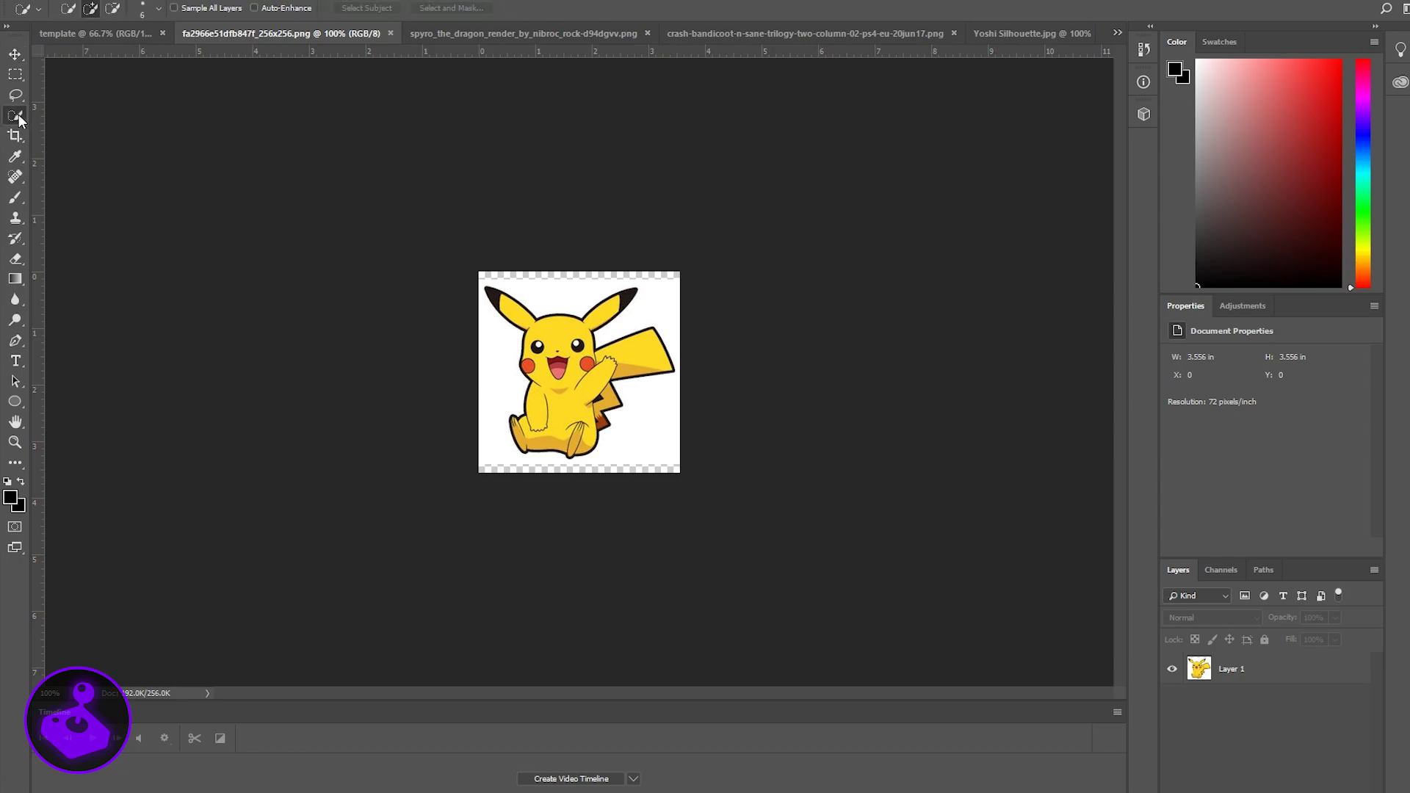
click(92, 9)
click(1281, 681)
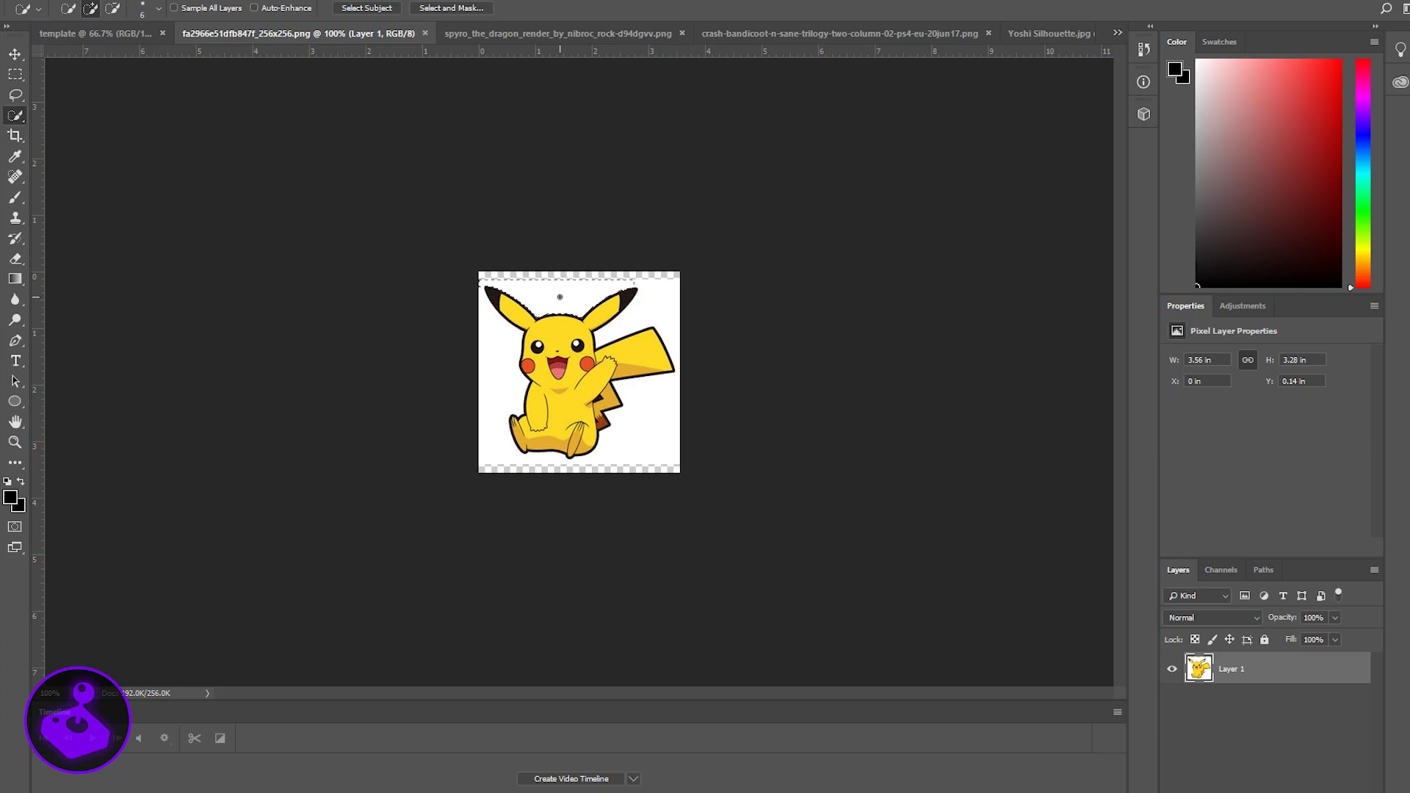
click(202, 0)
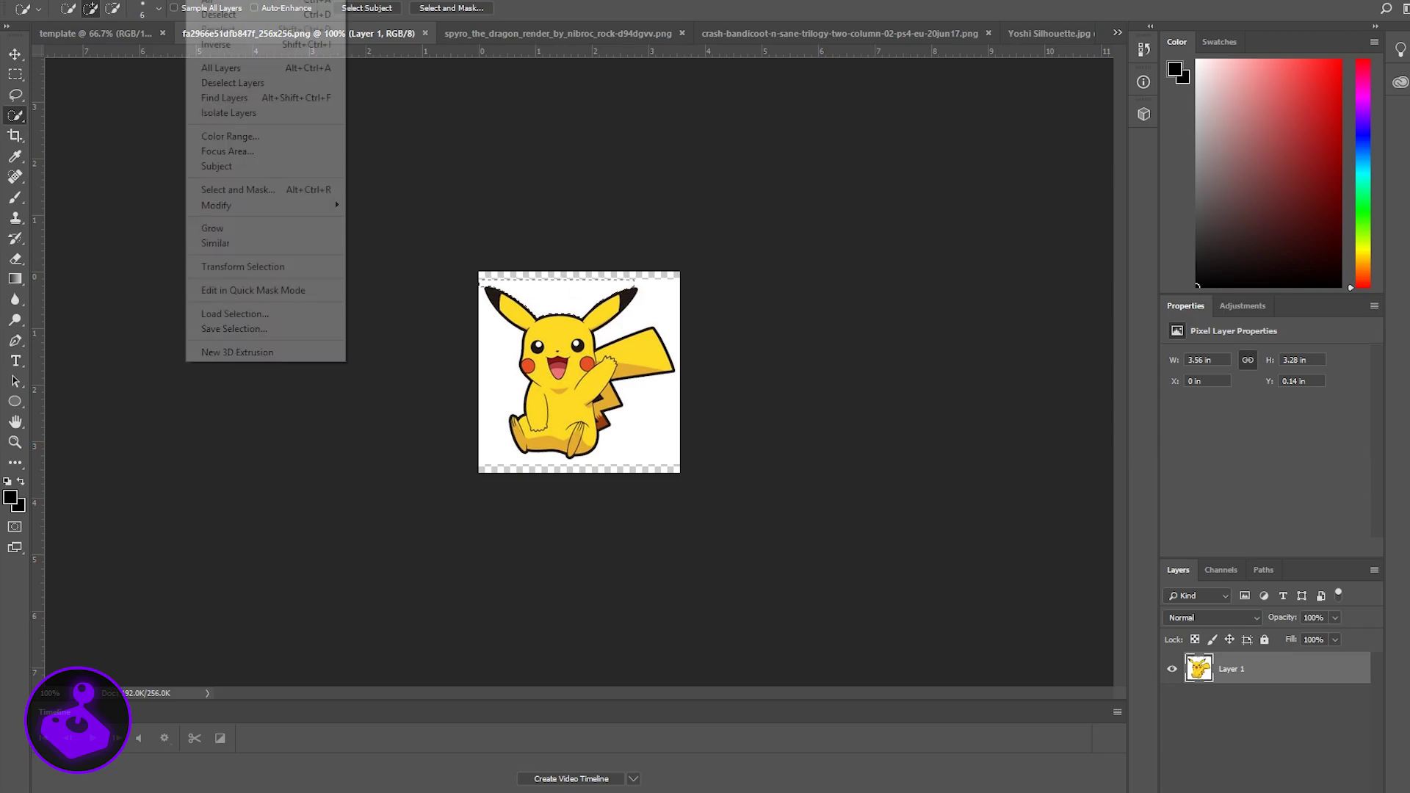
click(288, 247)
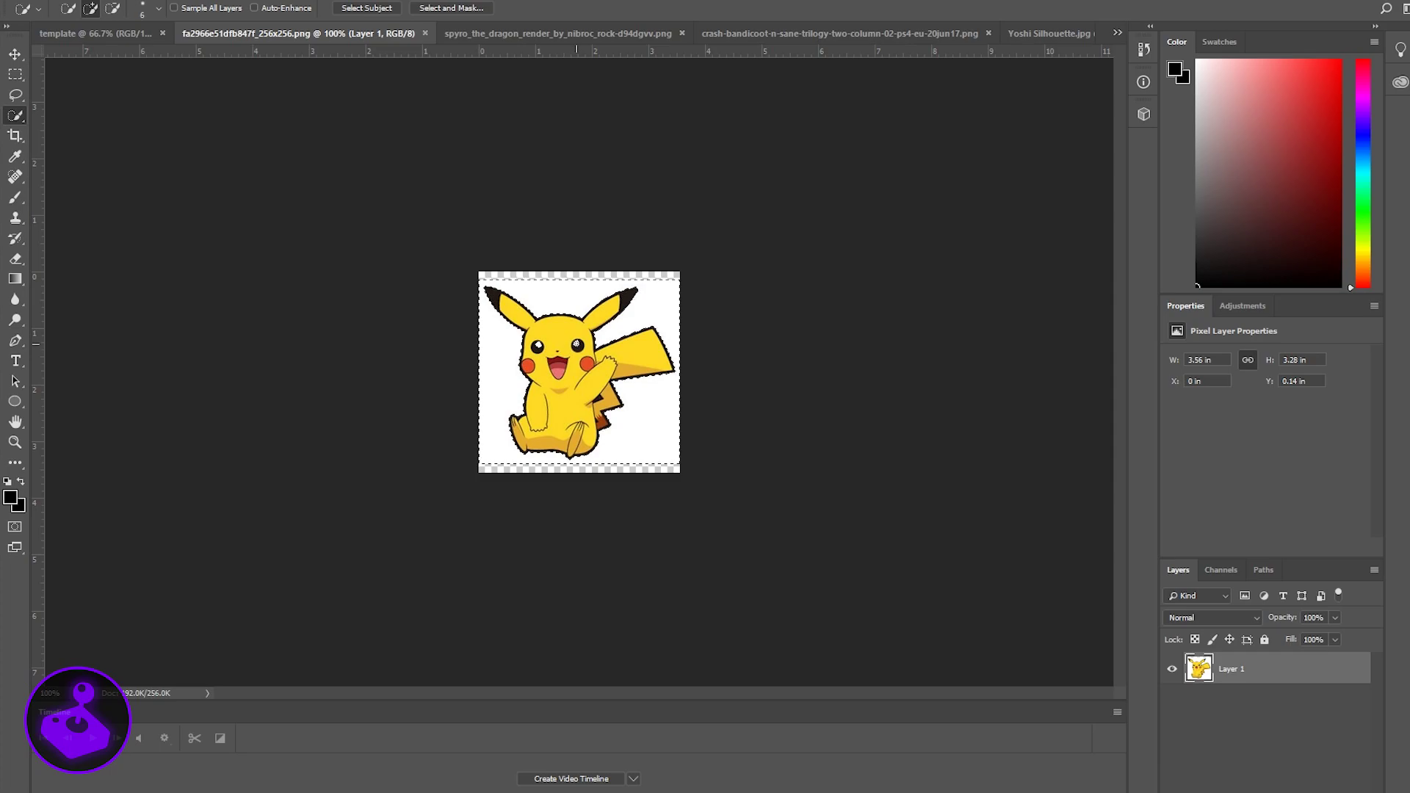
Invert the selection so that it covers Pikachu, and move the cut-out character into the banner template below "Gaming".
click(111, 8)
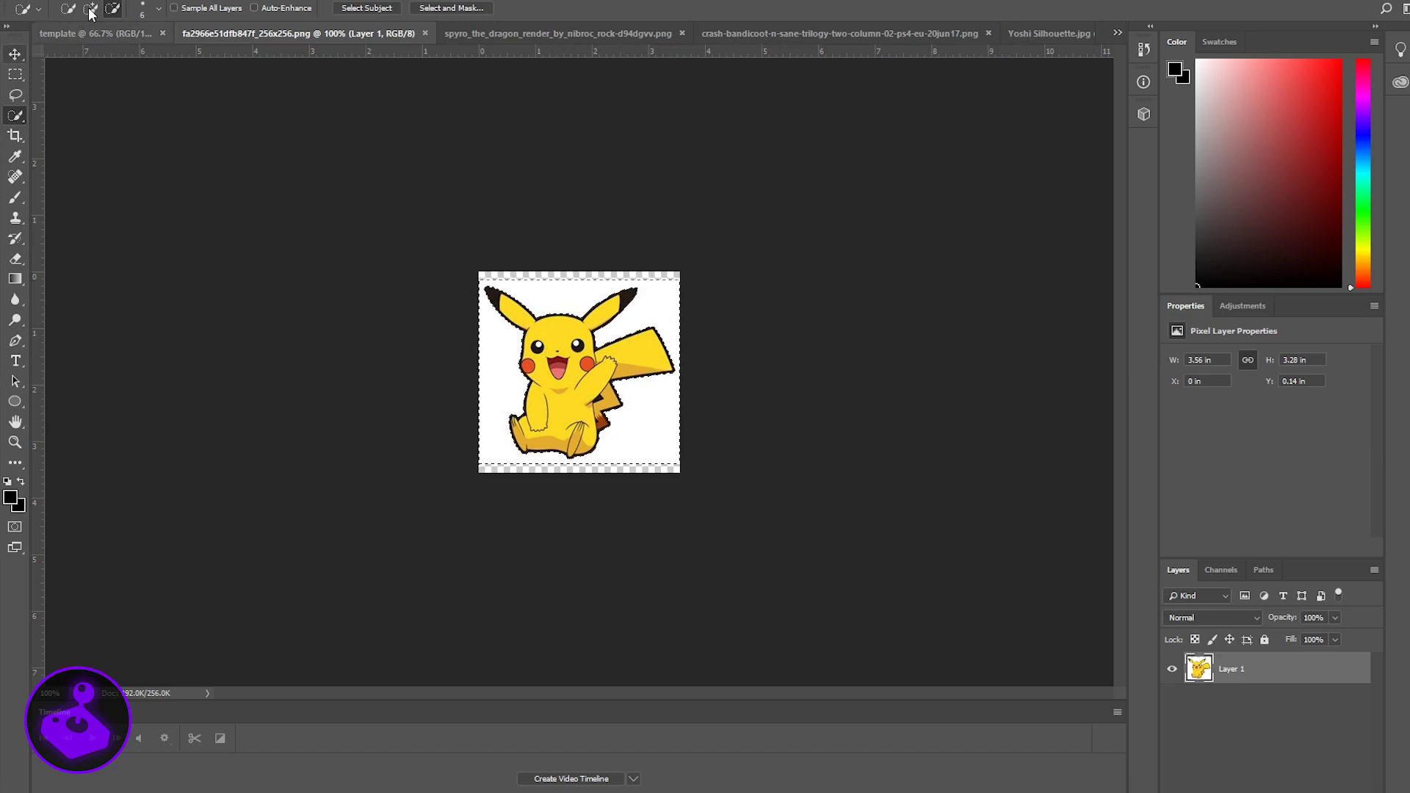
click(201, 0)
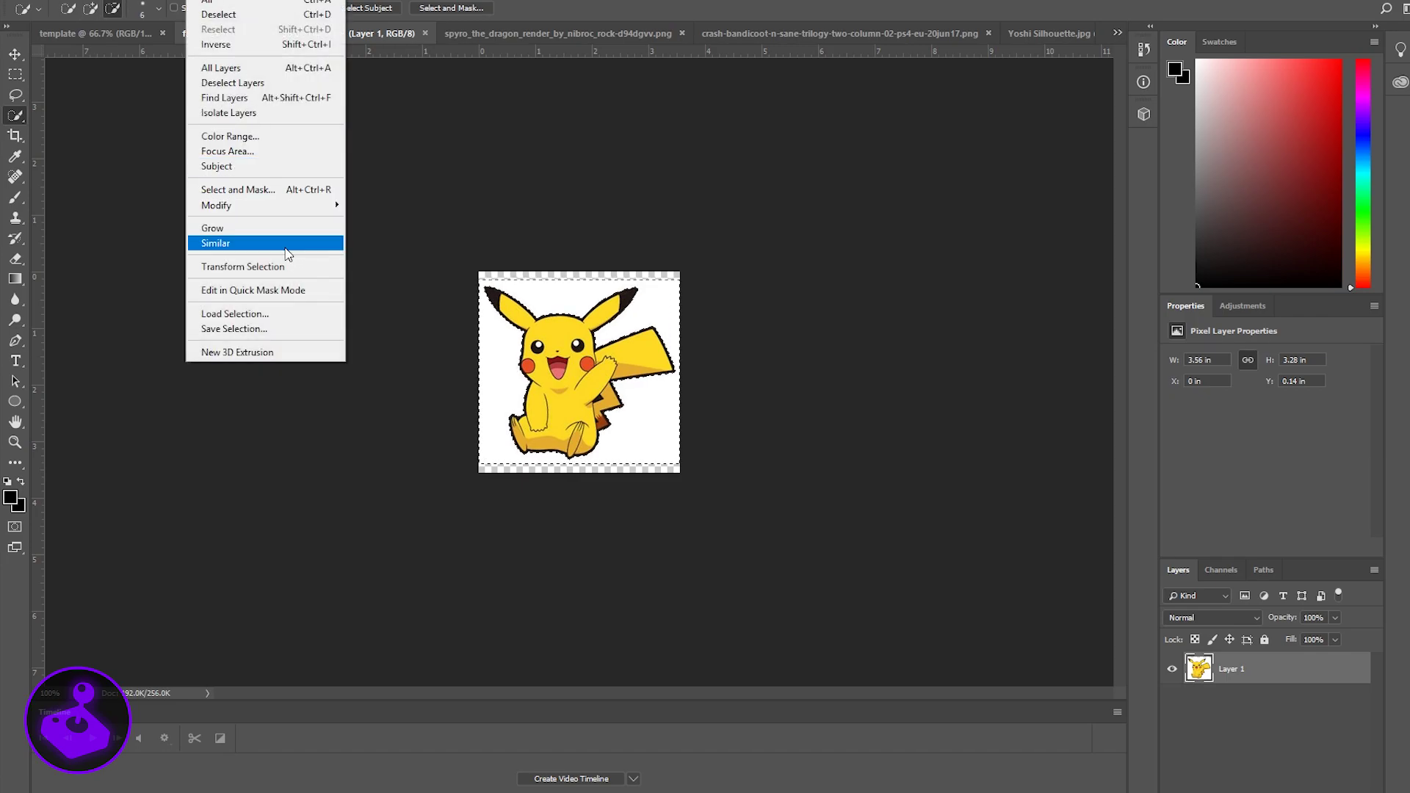
click(271, 42)
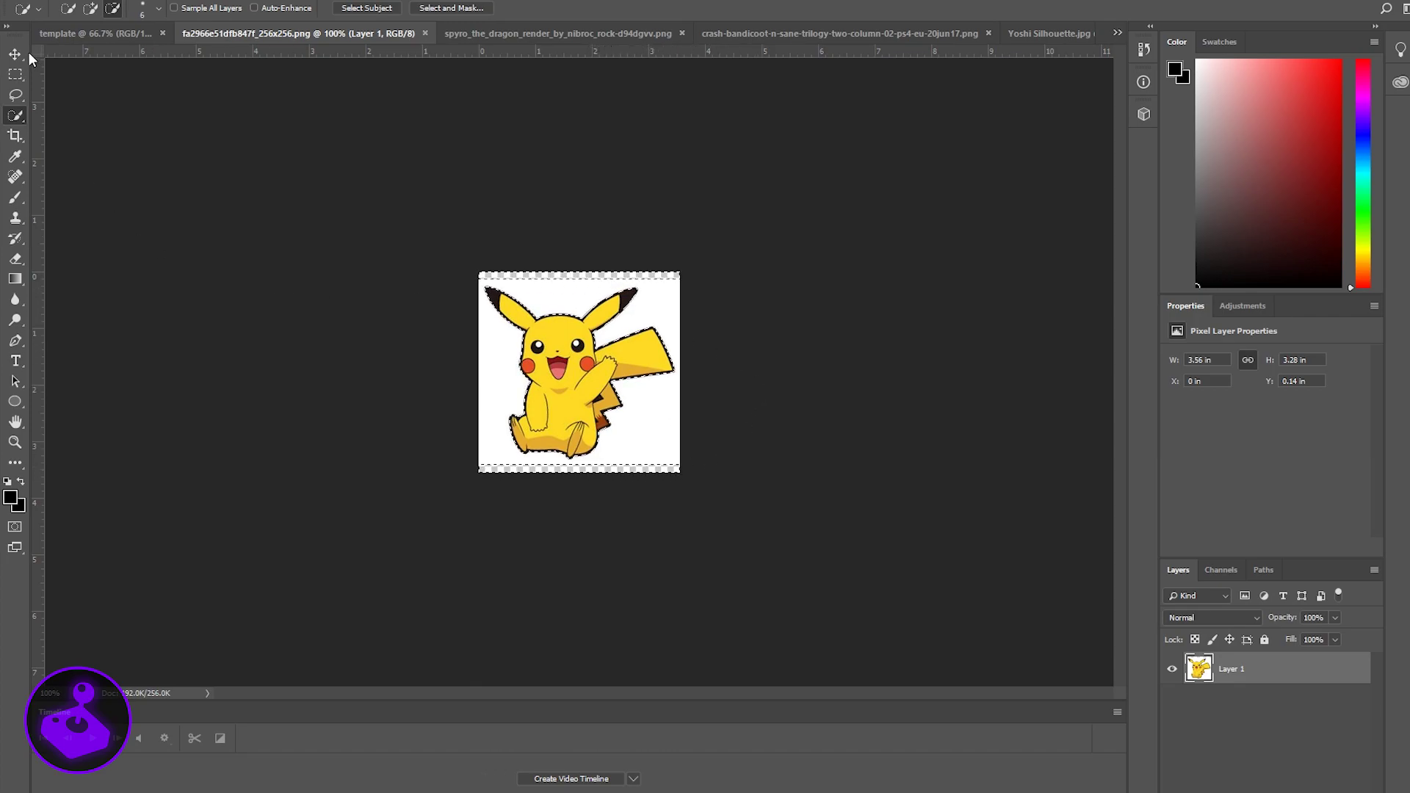
key(v)
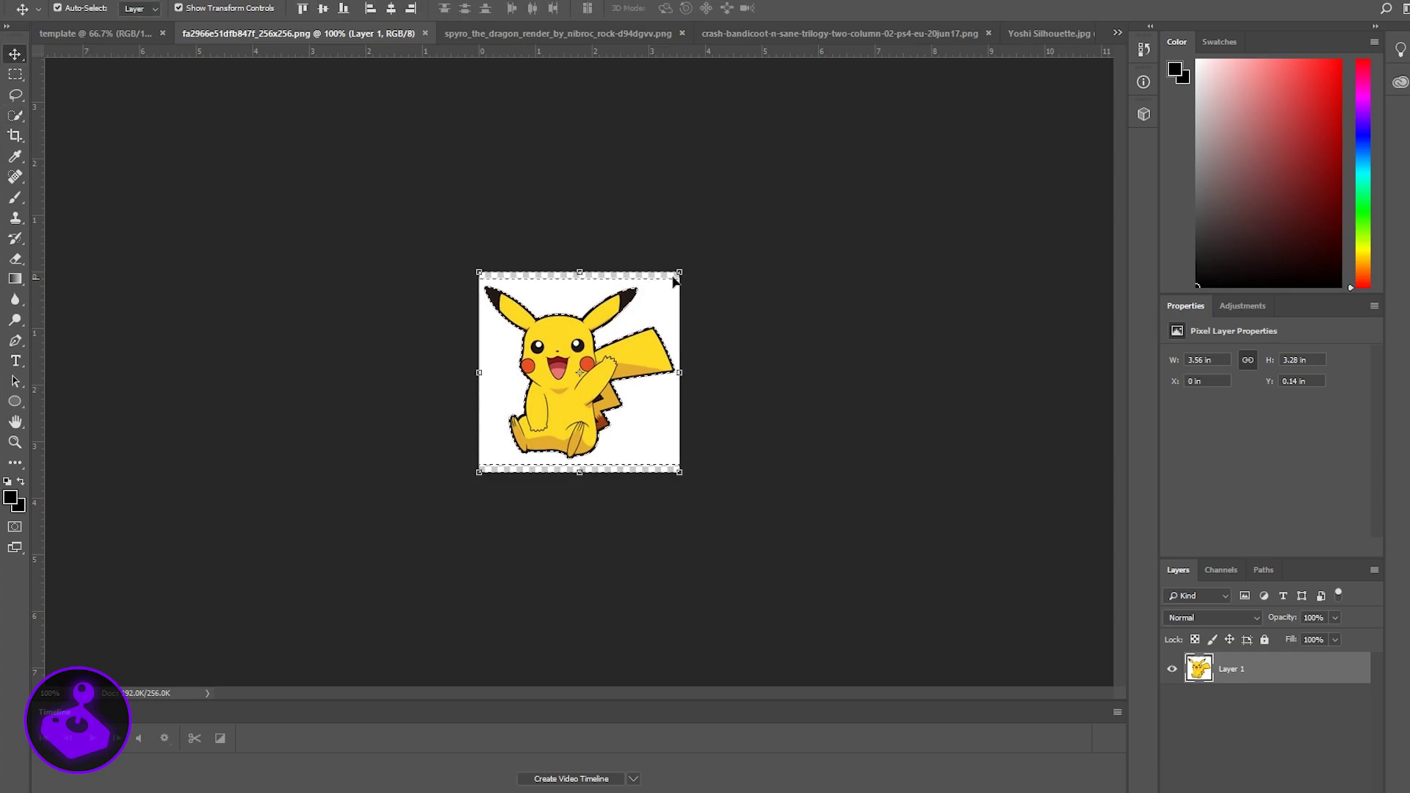
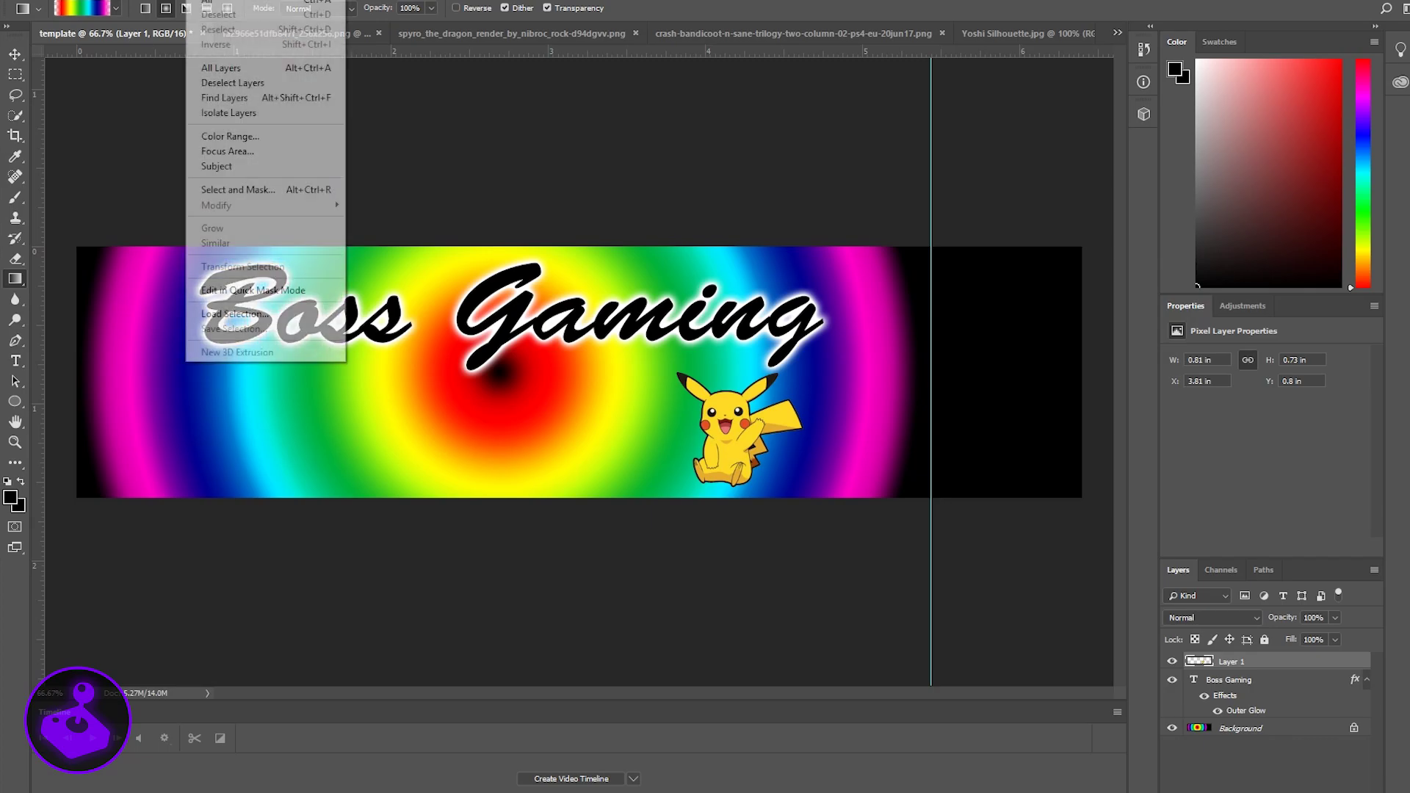
Select the exact outline of the Pikachu cut-out on Layer 1 of the banner template.
click(213, 12)
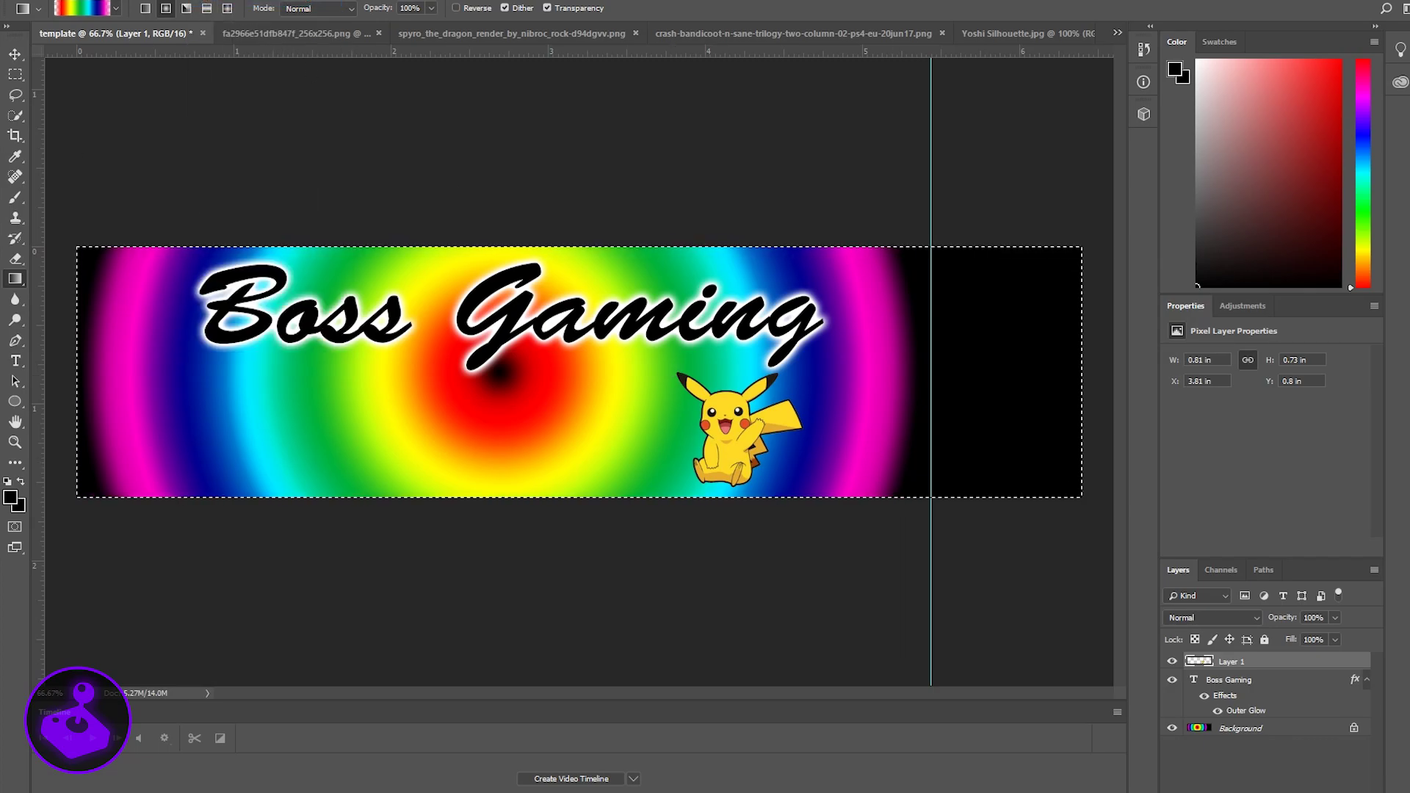
click(17, 56)
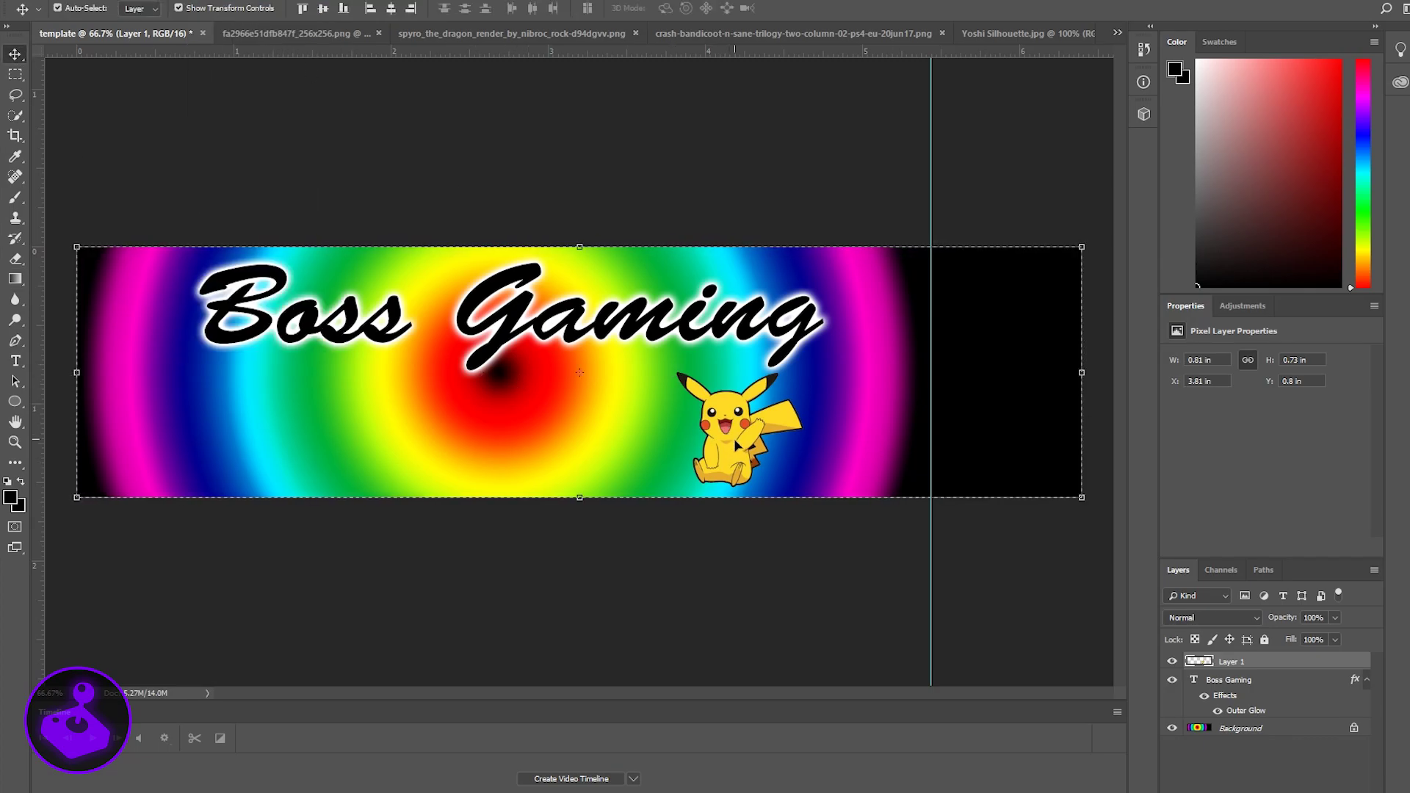
drag(733, 438, 724, 458)
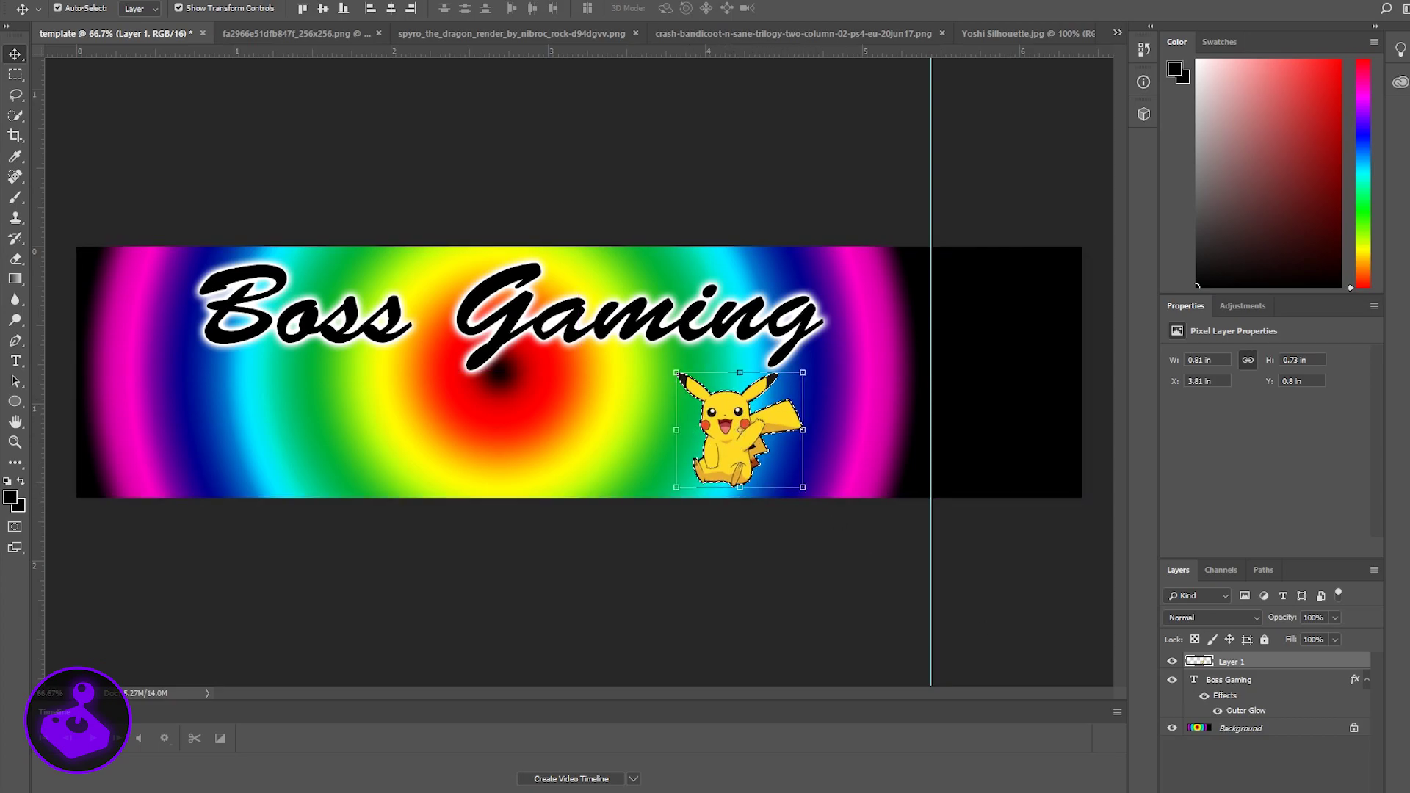
Add a new empty layer above the Pikachu layer and hide Layer 1.
key(ctrl+shift+alt+n)
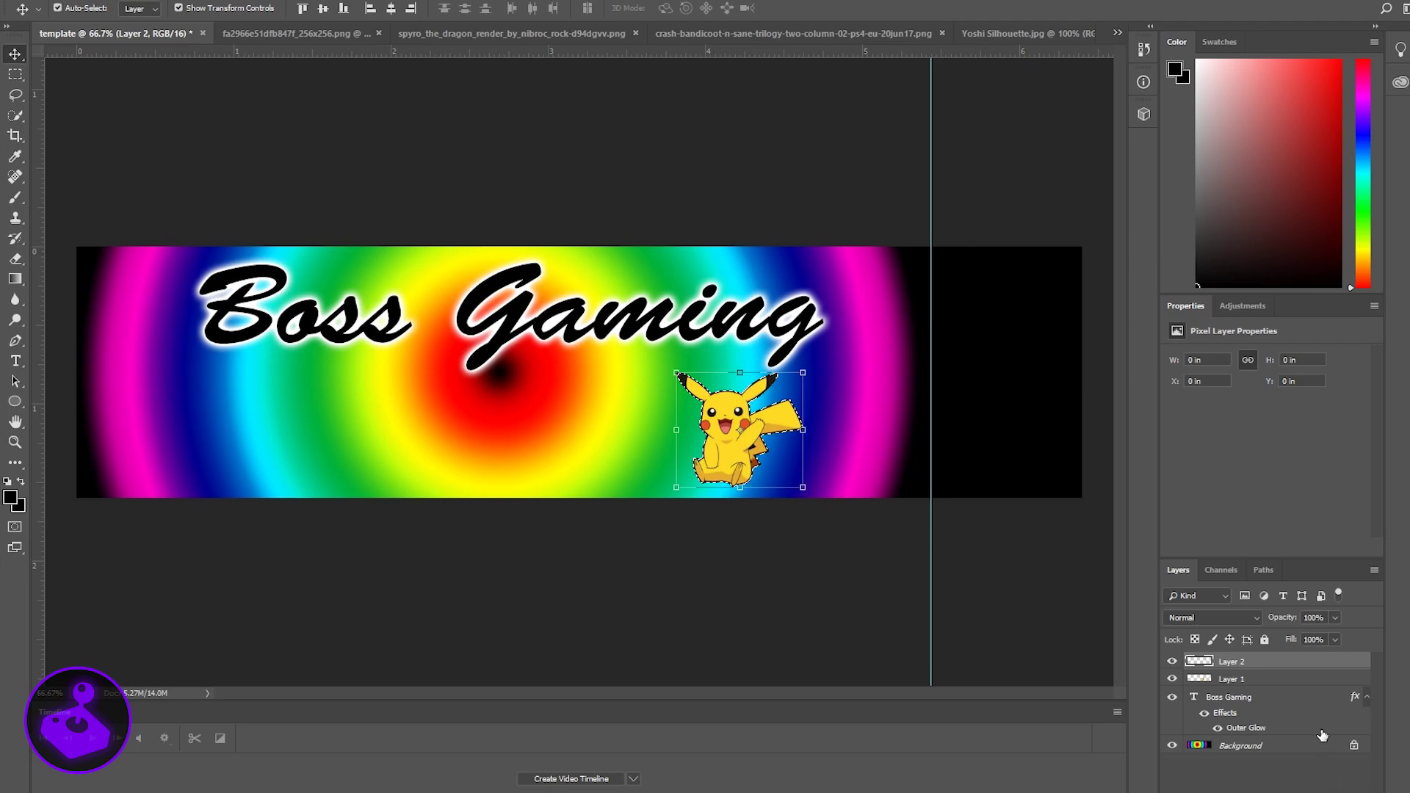
click(1326, 679)
click(1173, 680)
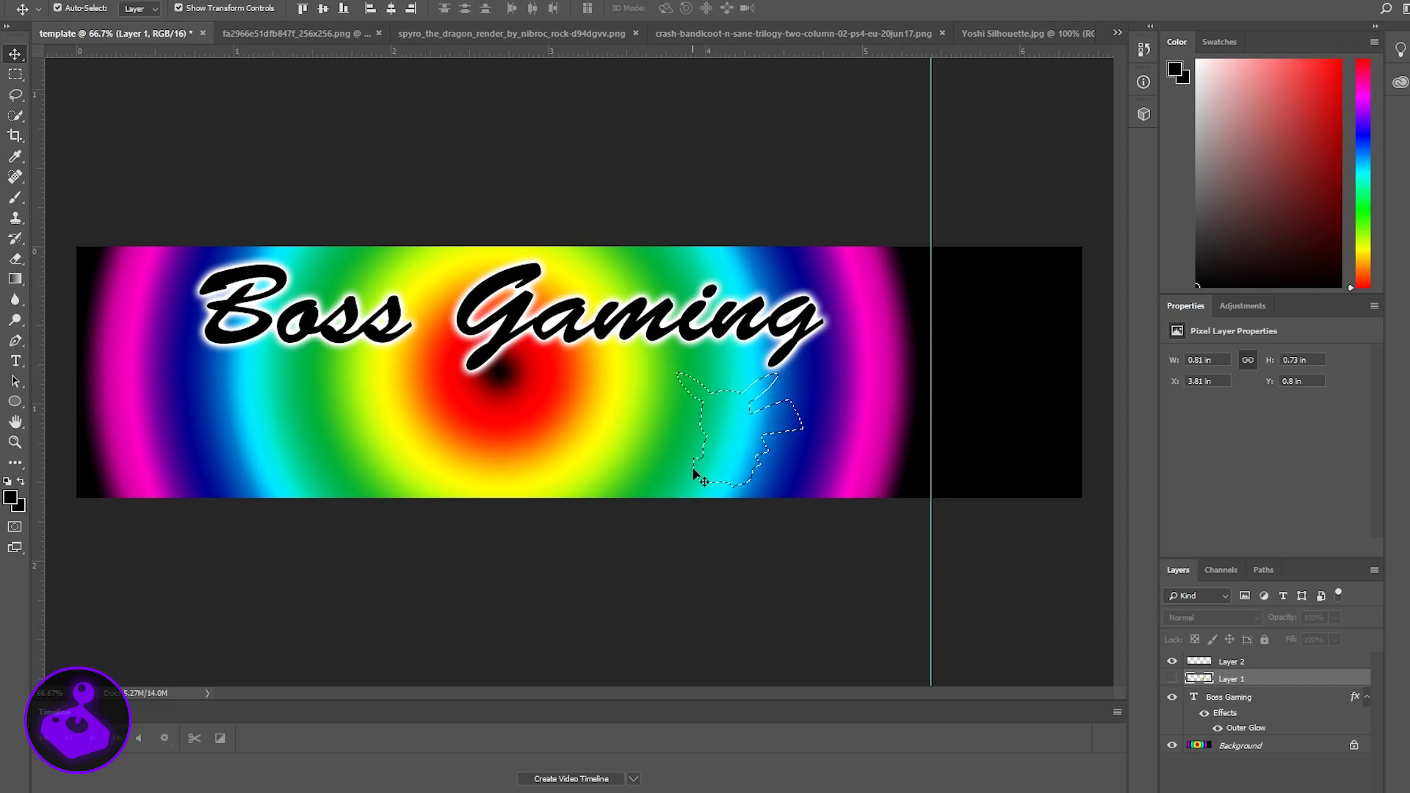
Fill the Pikachu-shaped selection with black on Layer 2 using the Paint Bucket tool.
click(11, 280)
right_click(13, 280)
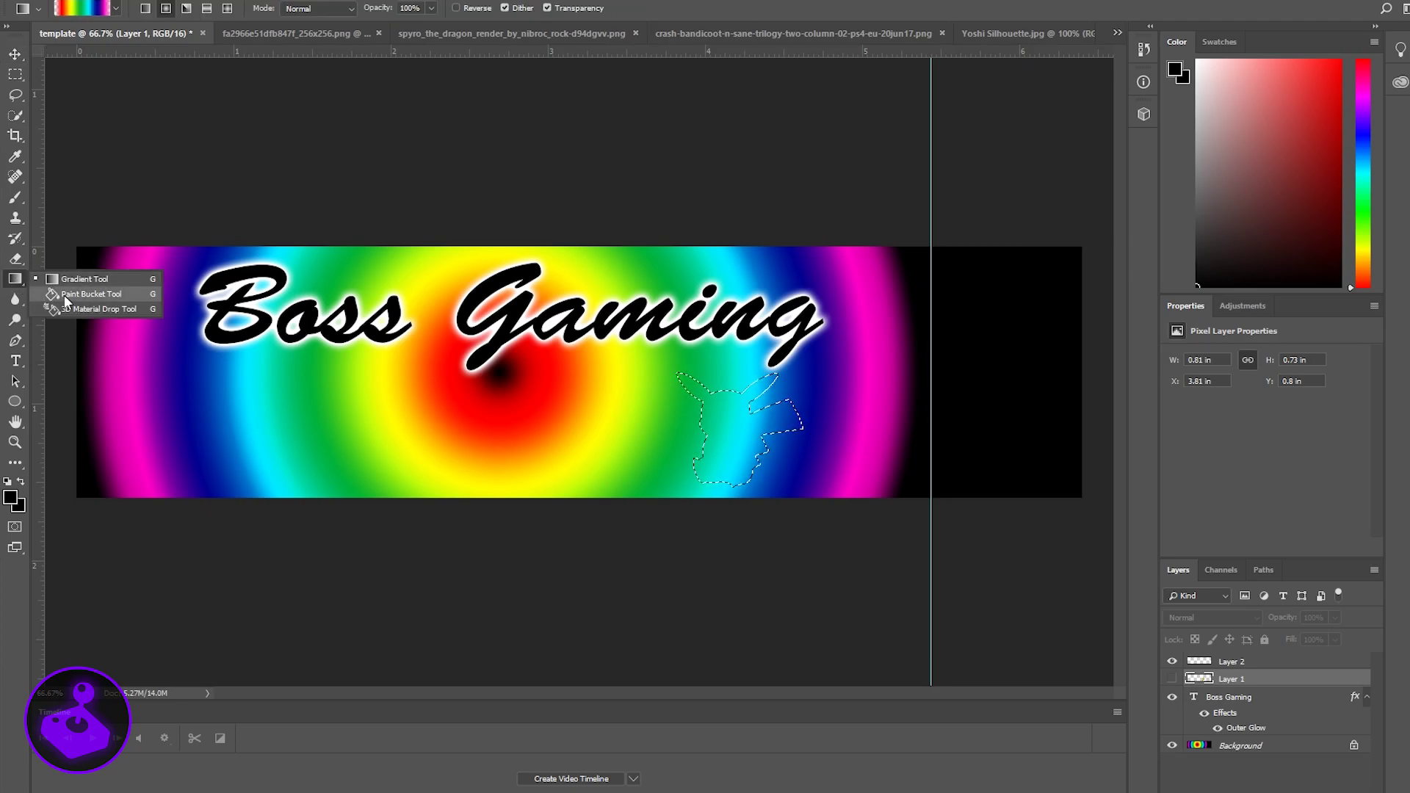
click(66, 297)
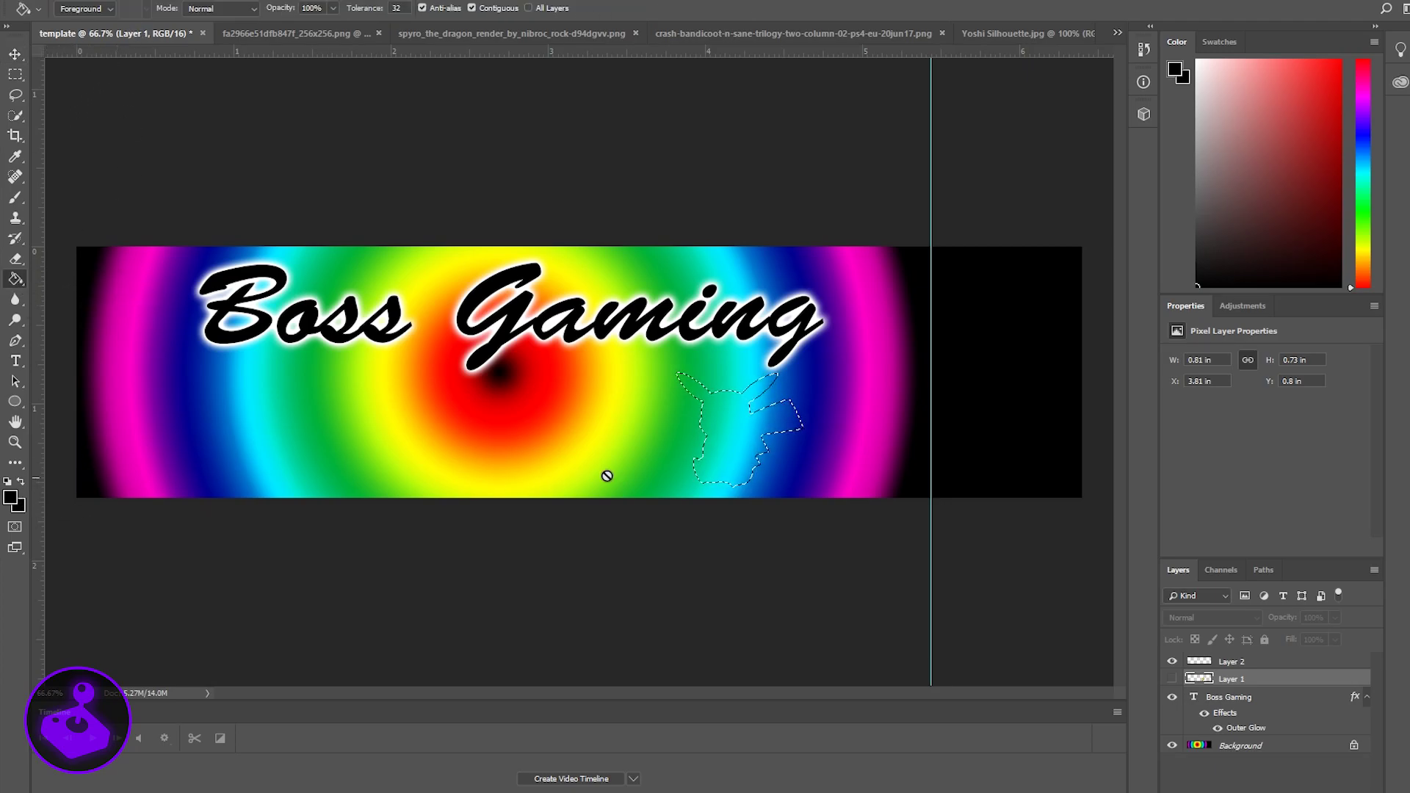
click(733, 434)
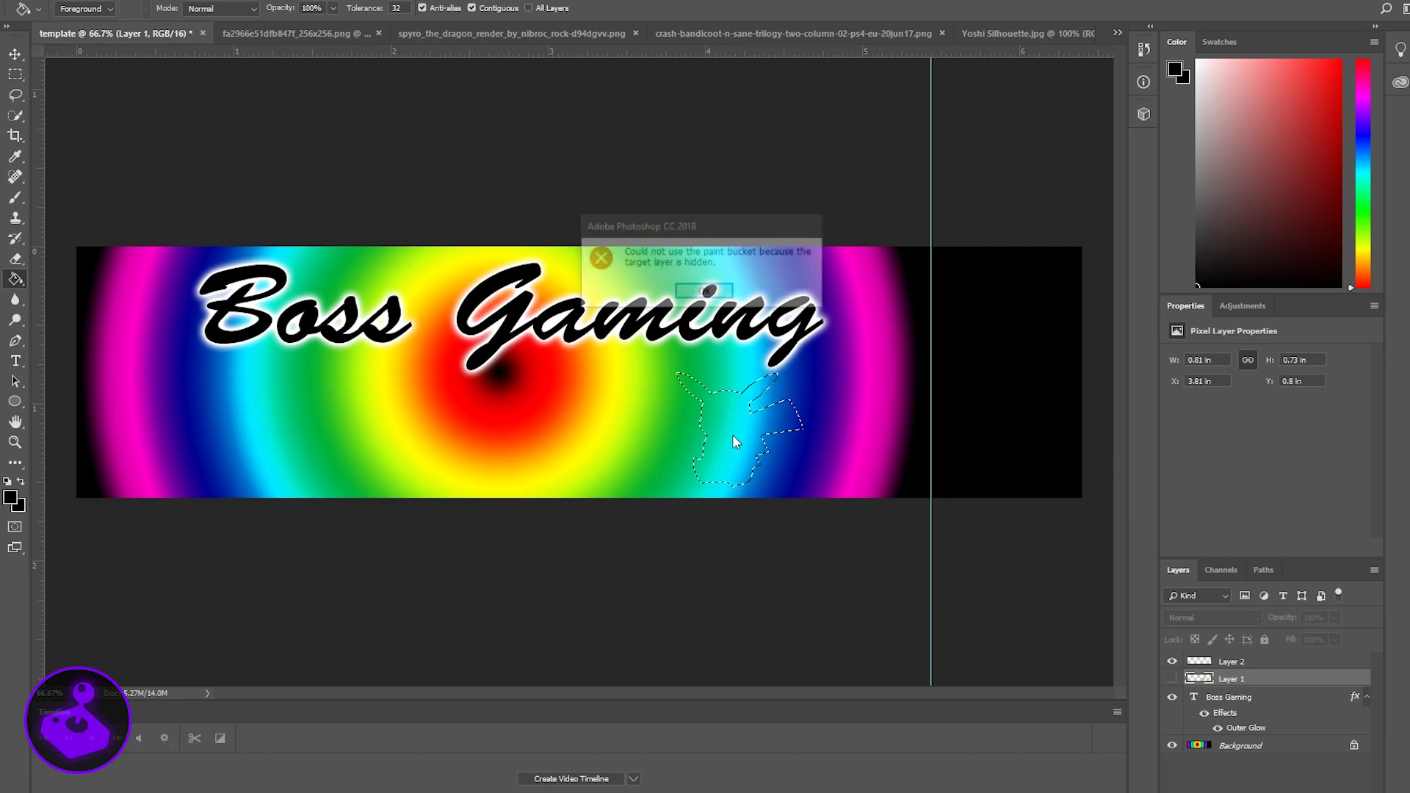
click(704, 292)
click(1348, 663)
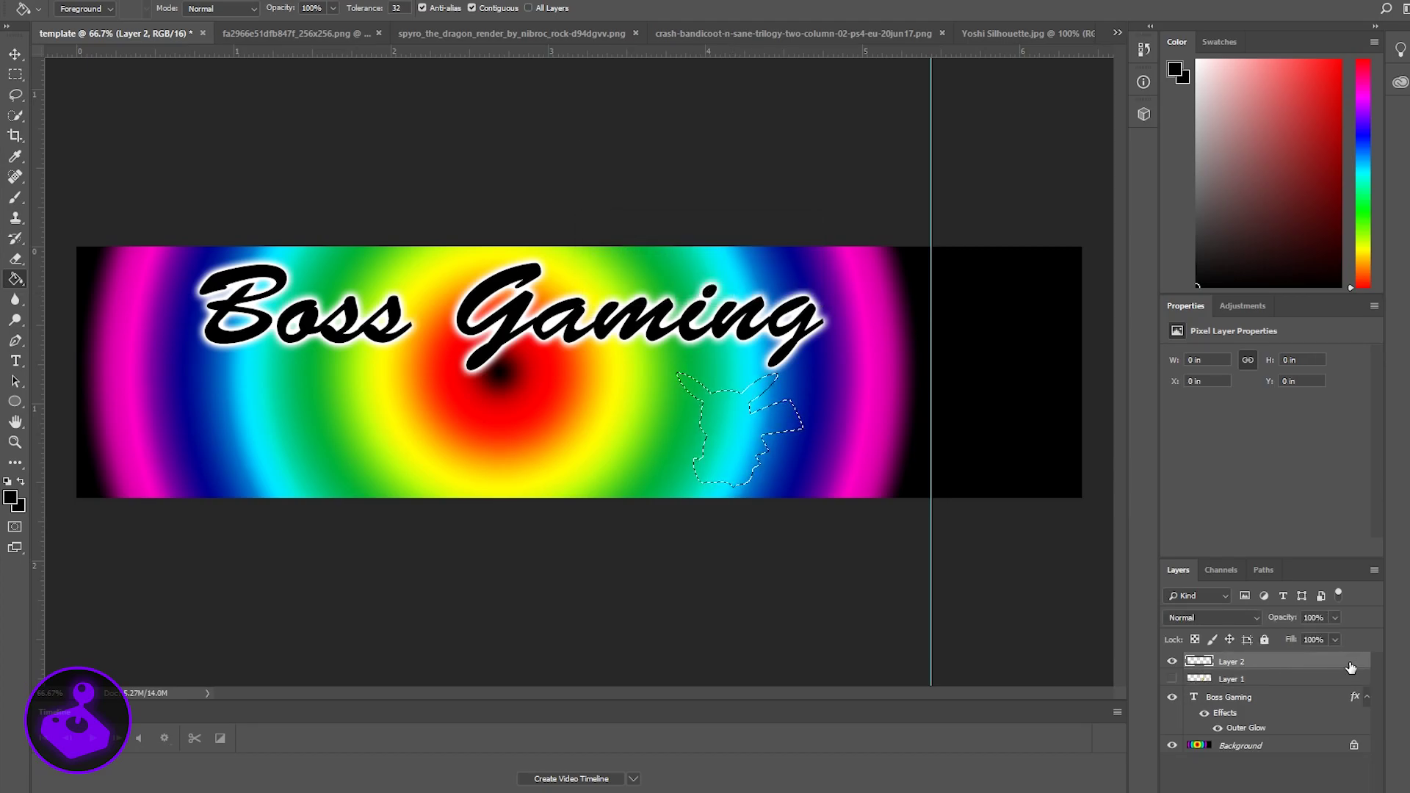
click(734, 435)
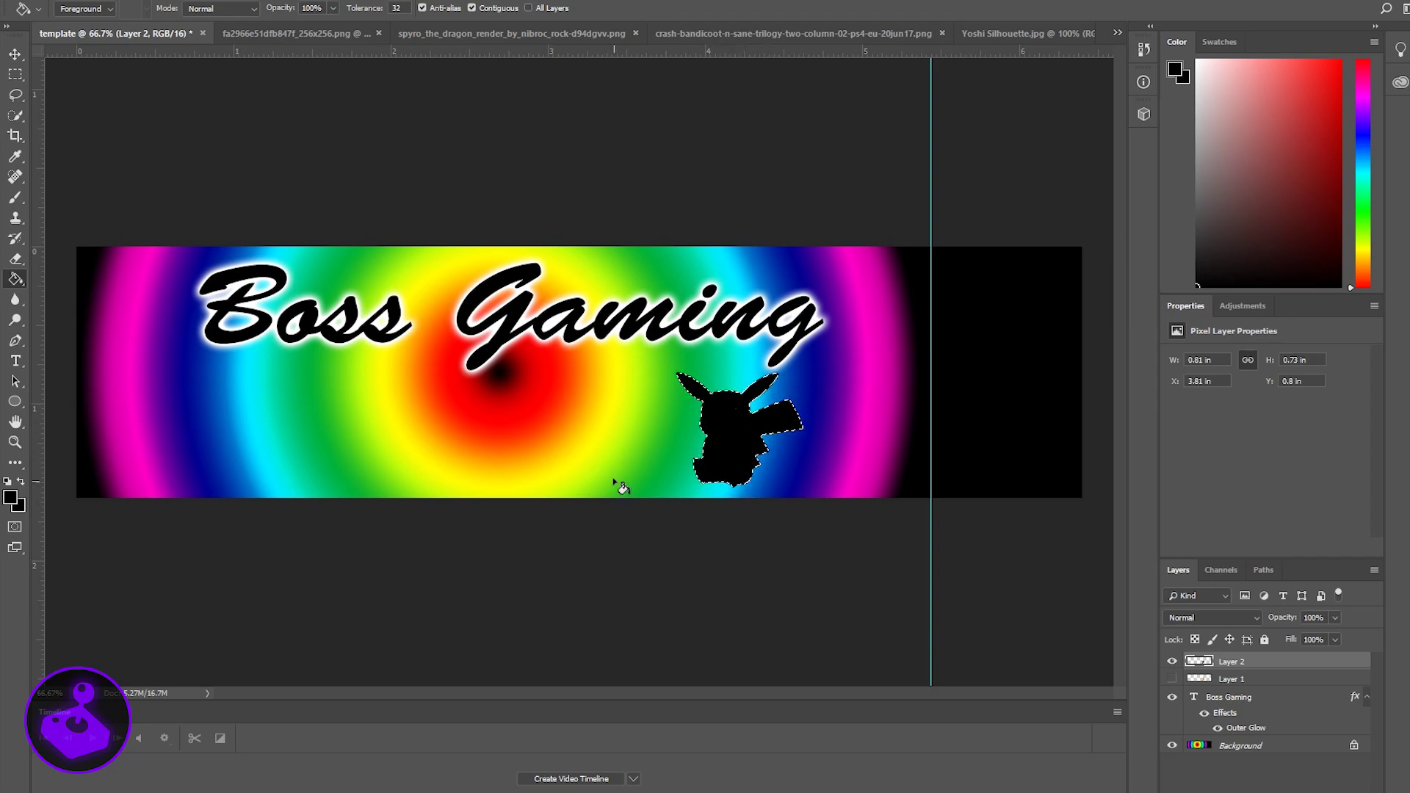
Deselect the outline around the black Pikachu silhouette, leaving the silhouette in place.
click(15, 54)
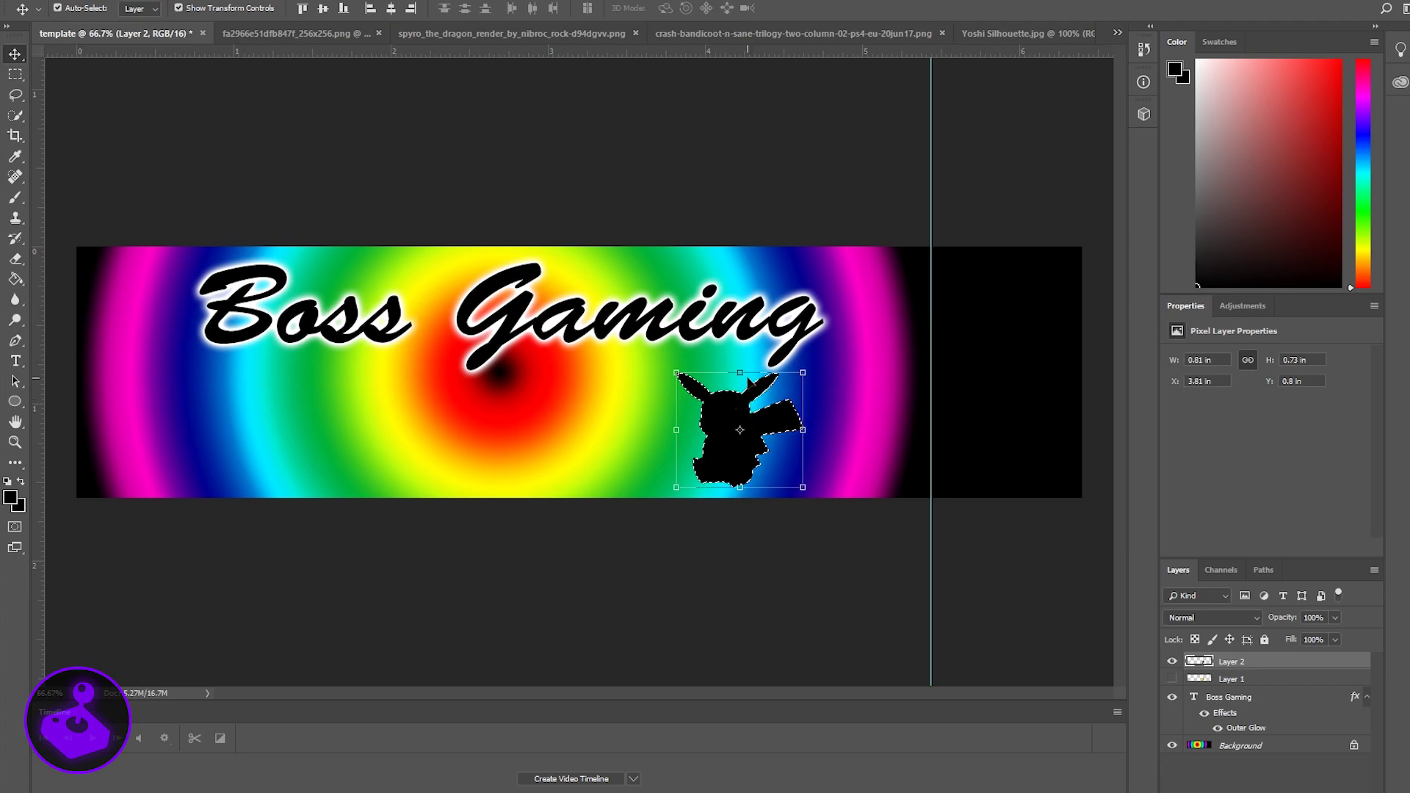
click(213, 2)
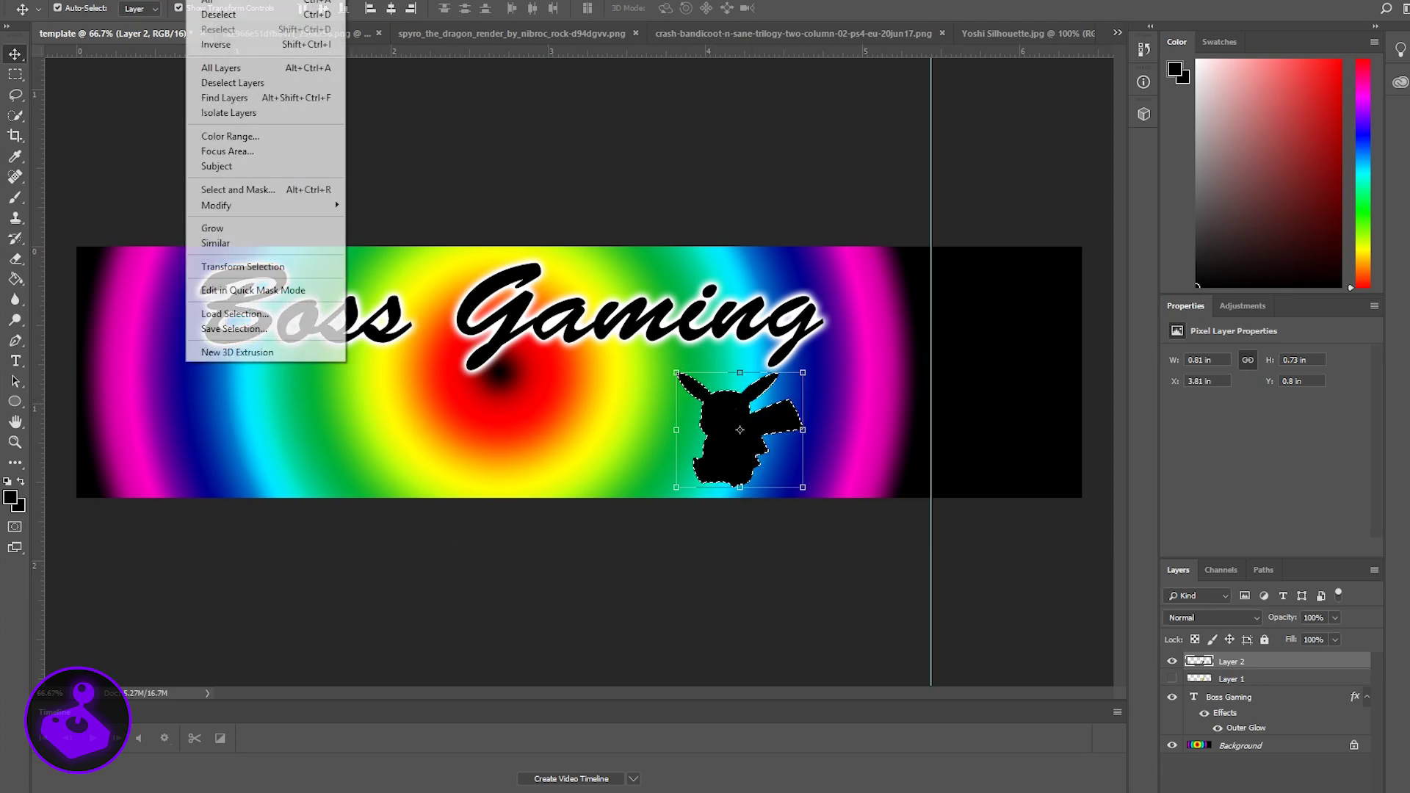
click(226, 18)
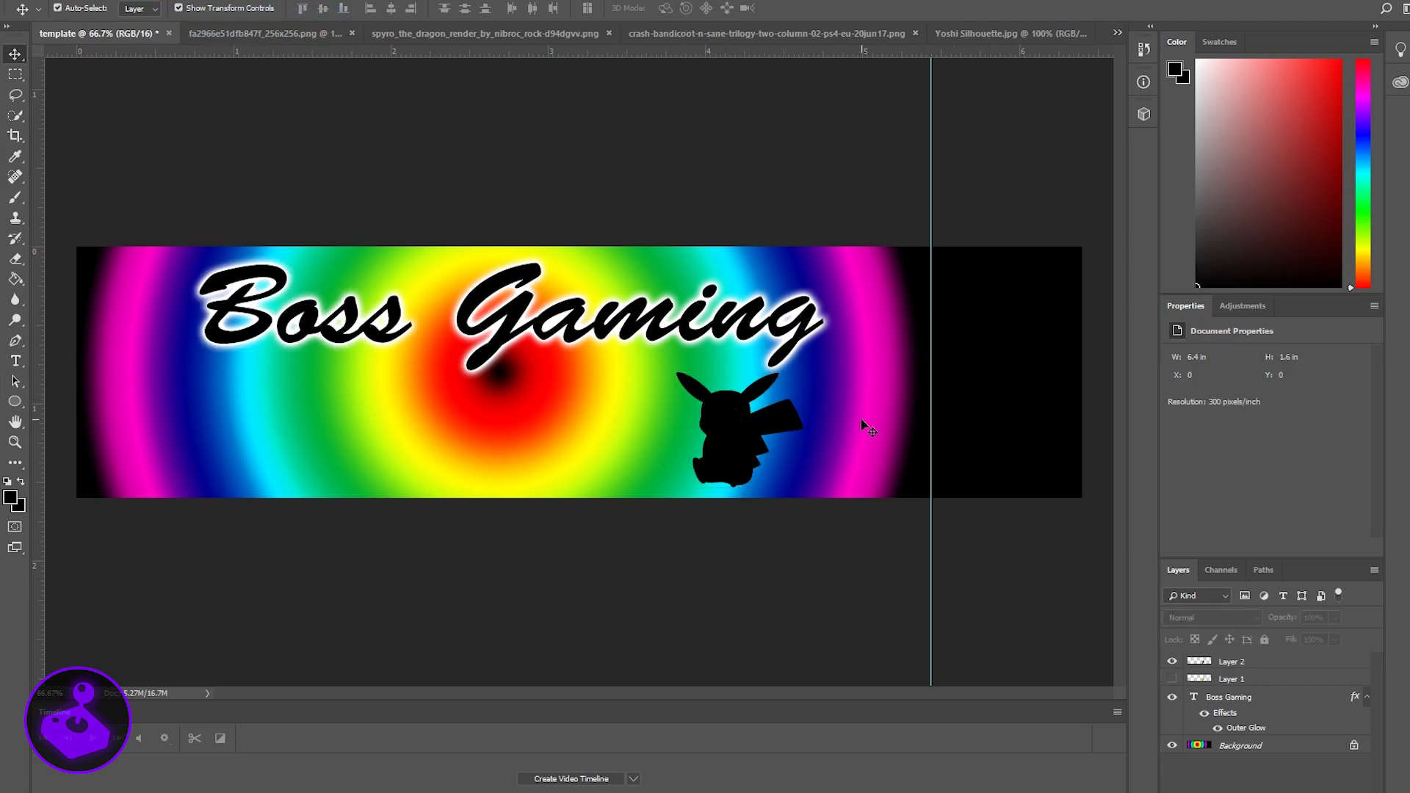
drag(742, 449, 741, 450)
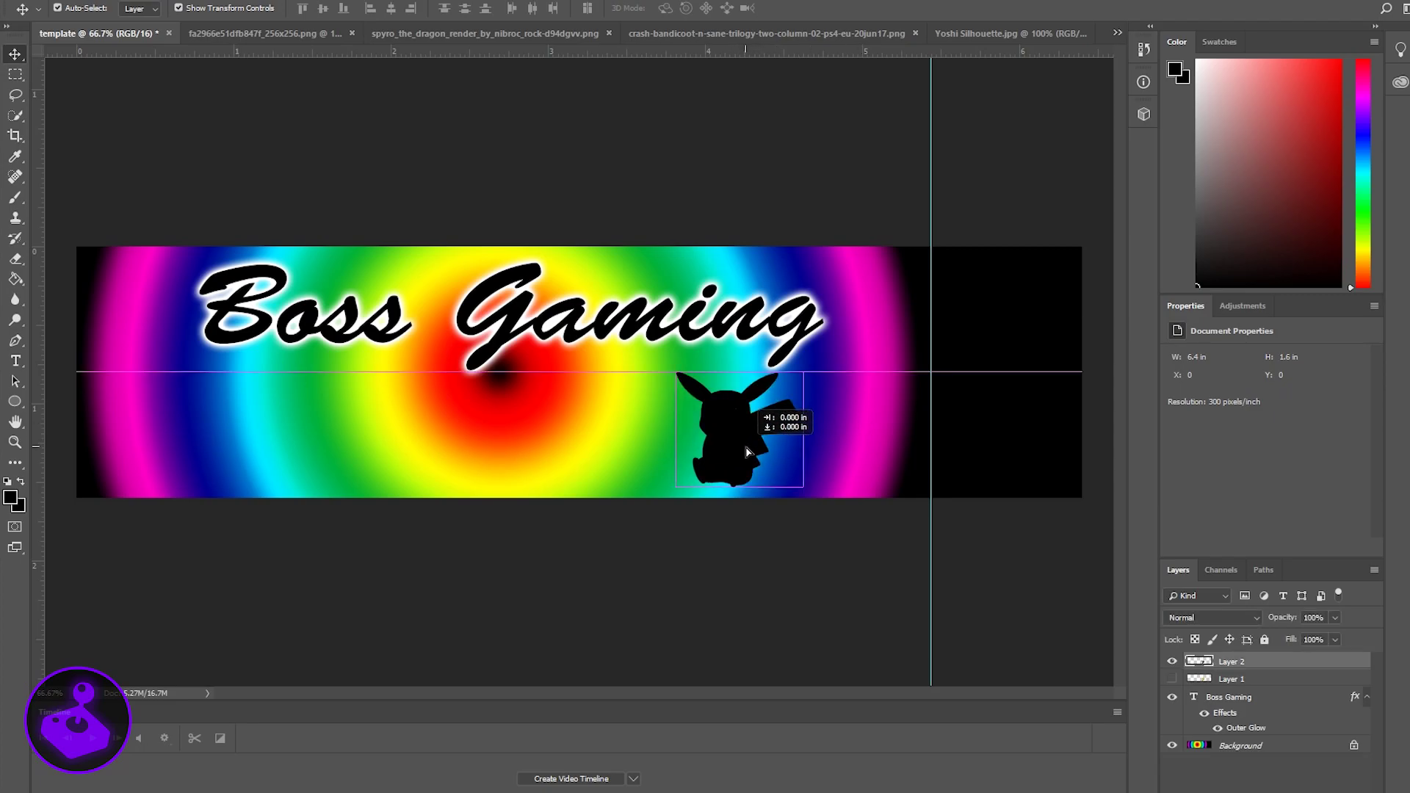
click(783, 229)
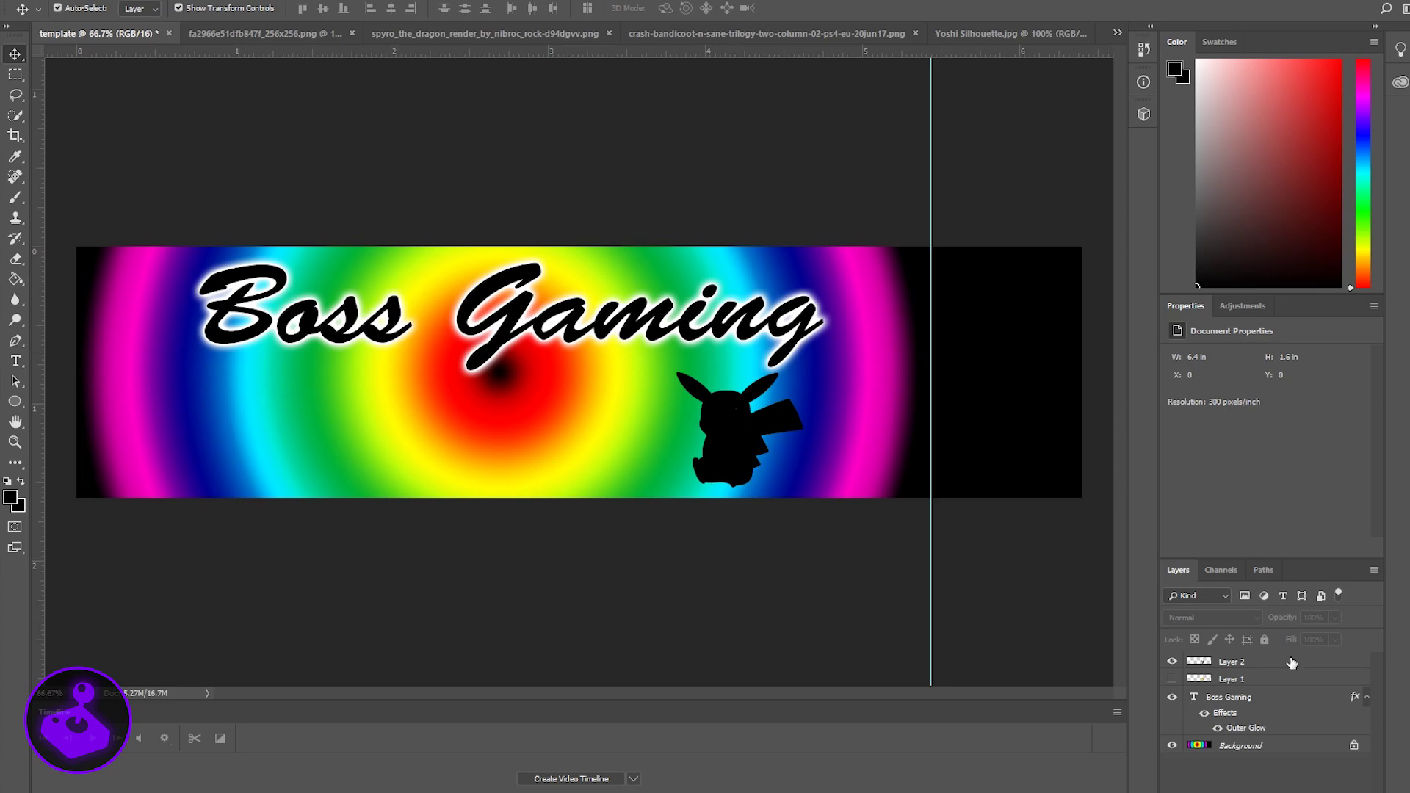
Compare the coloured Pikachu on Layer 1 with the silhouette on Layer 2, and delete Layer 1.
click(1237, 683)
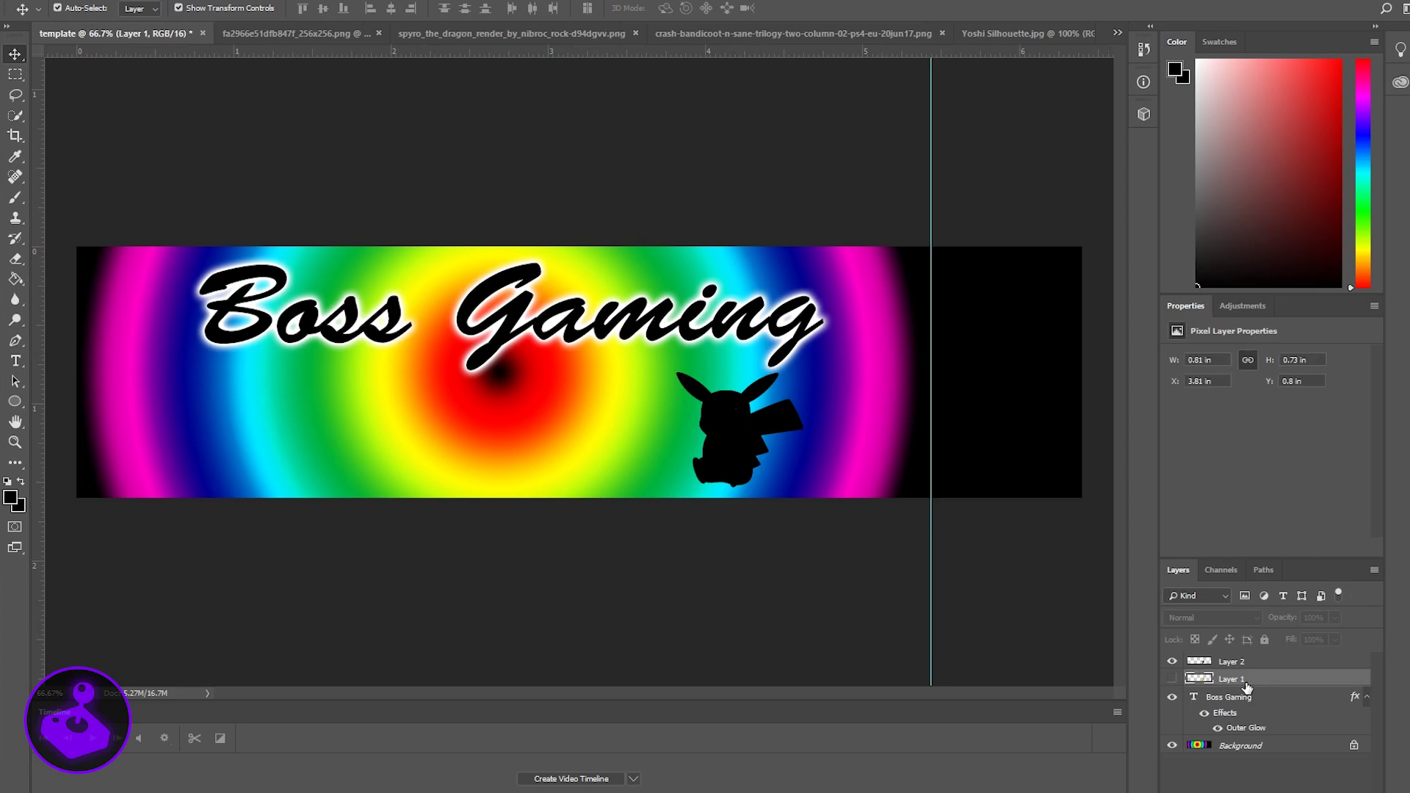
click(1172, 680)
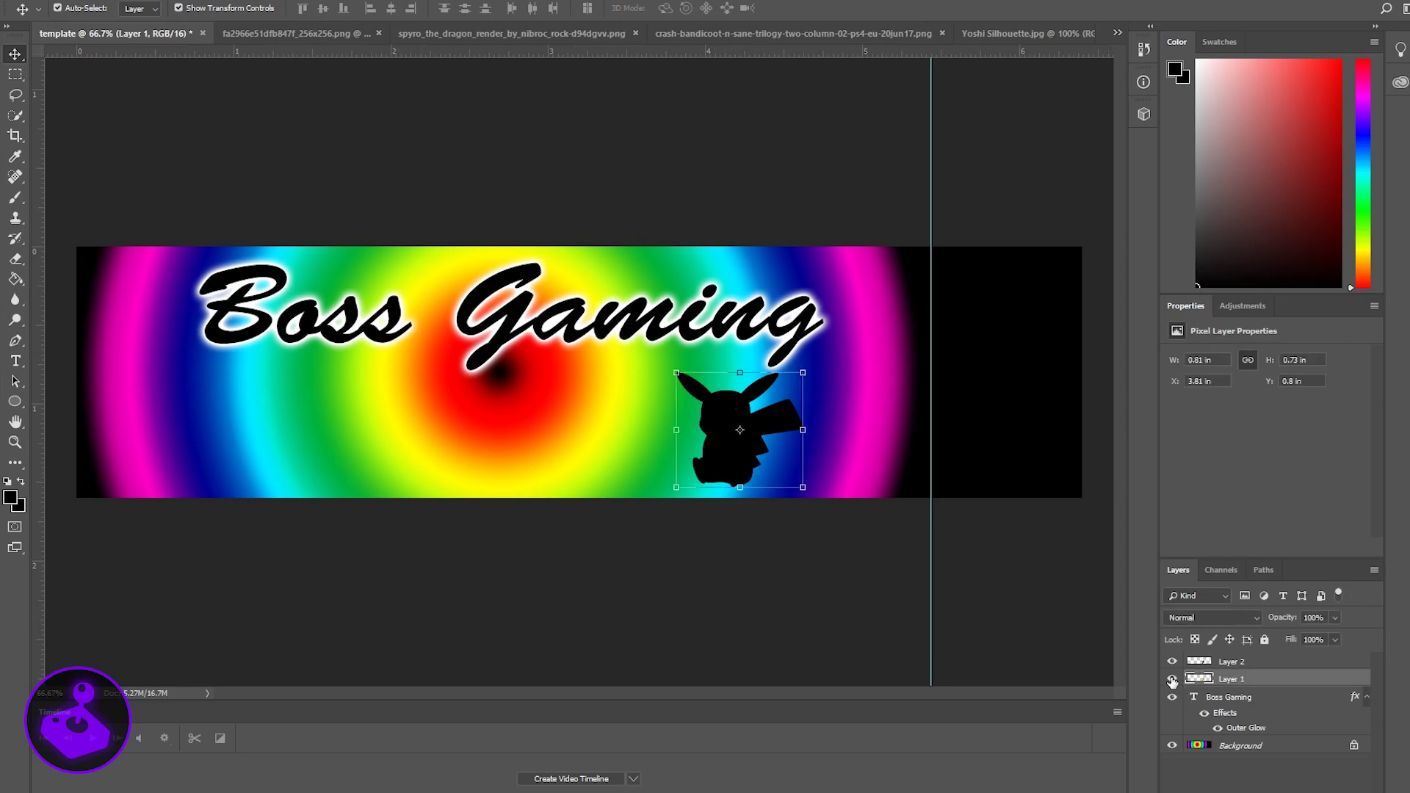
click(1171, 663)
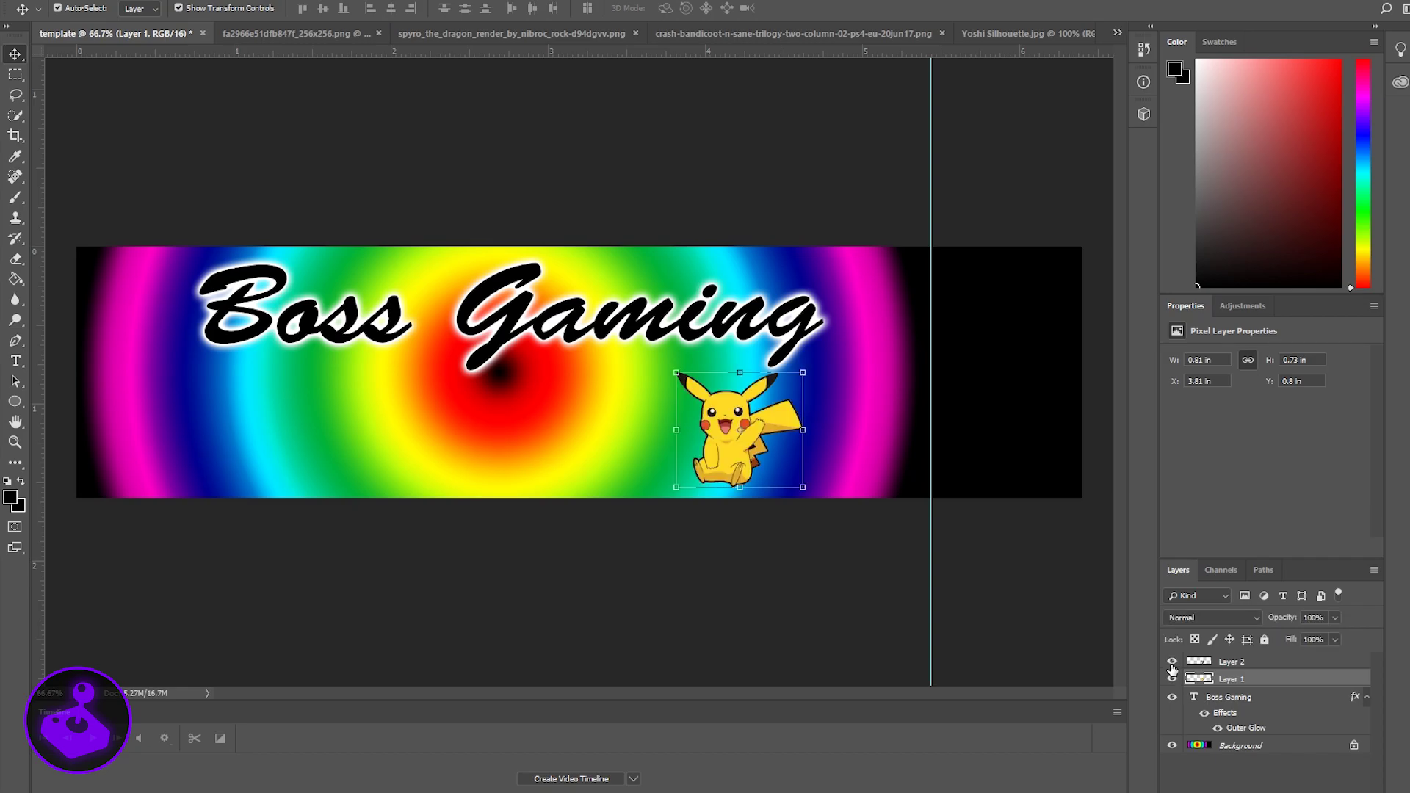
click(1172, 662)
drag(1246, 683, 1354, 787)
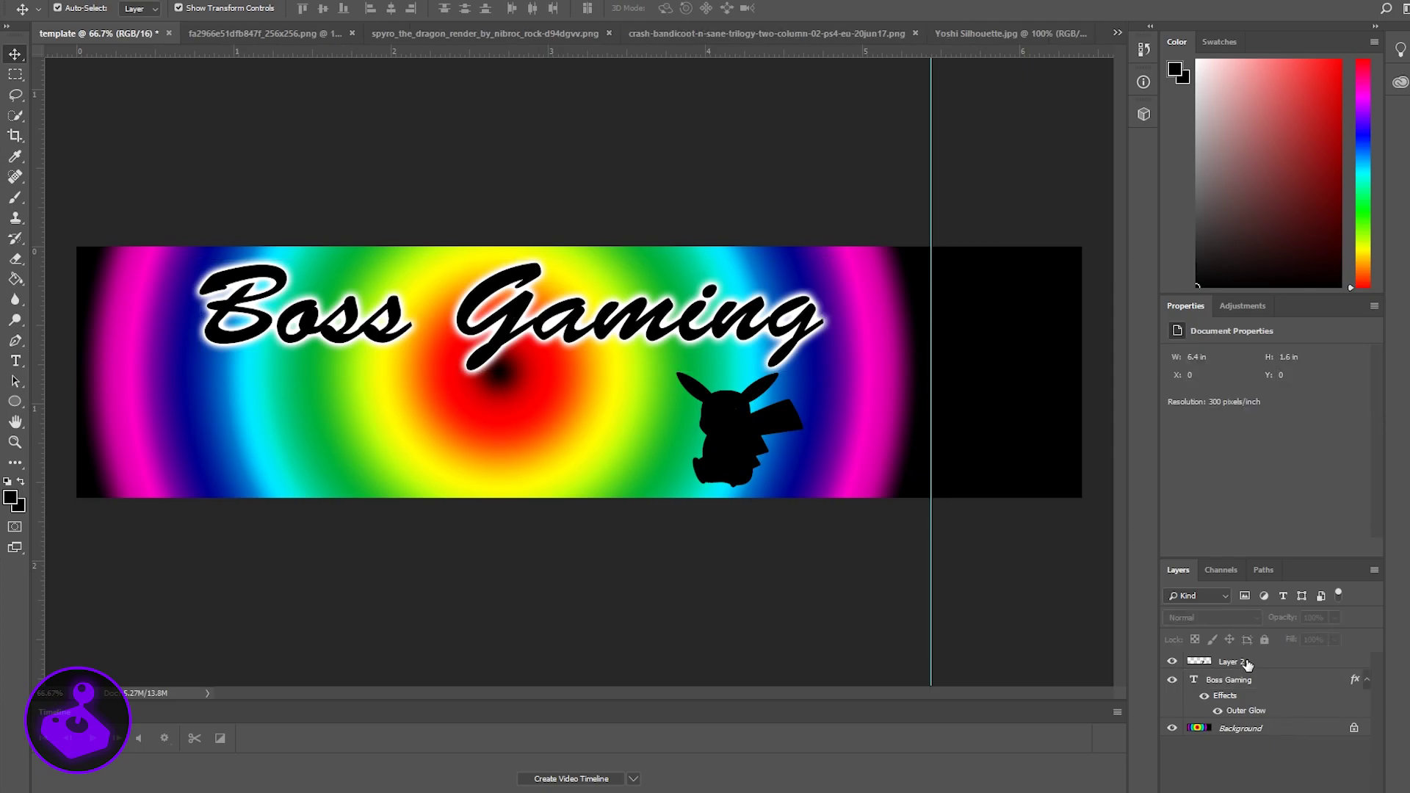
Add an Inner Glow to the Pikachu silhouette on Layer 2 and set its colour to bright yellow.
double_click(1246, 663)
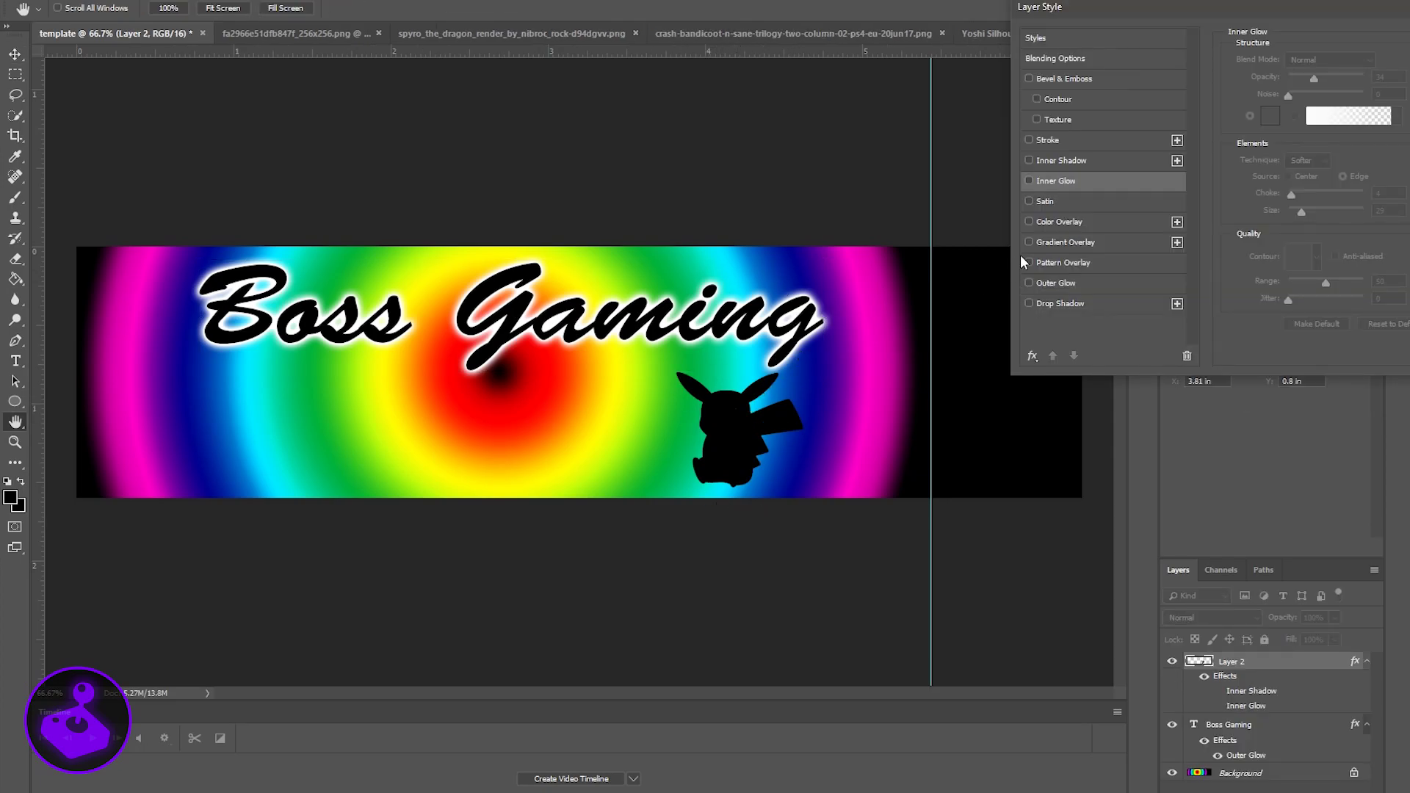
click(1030, 181)
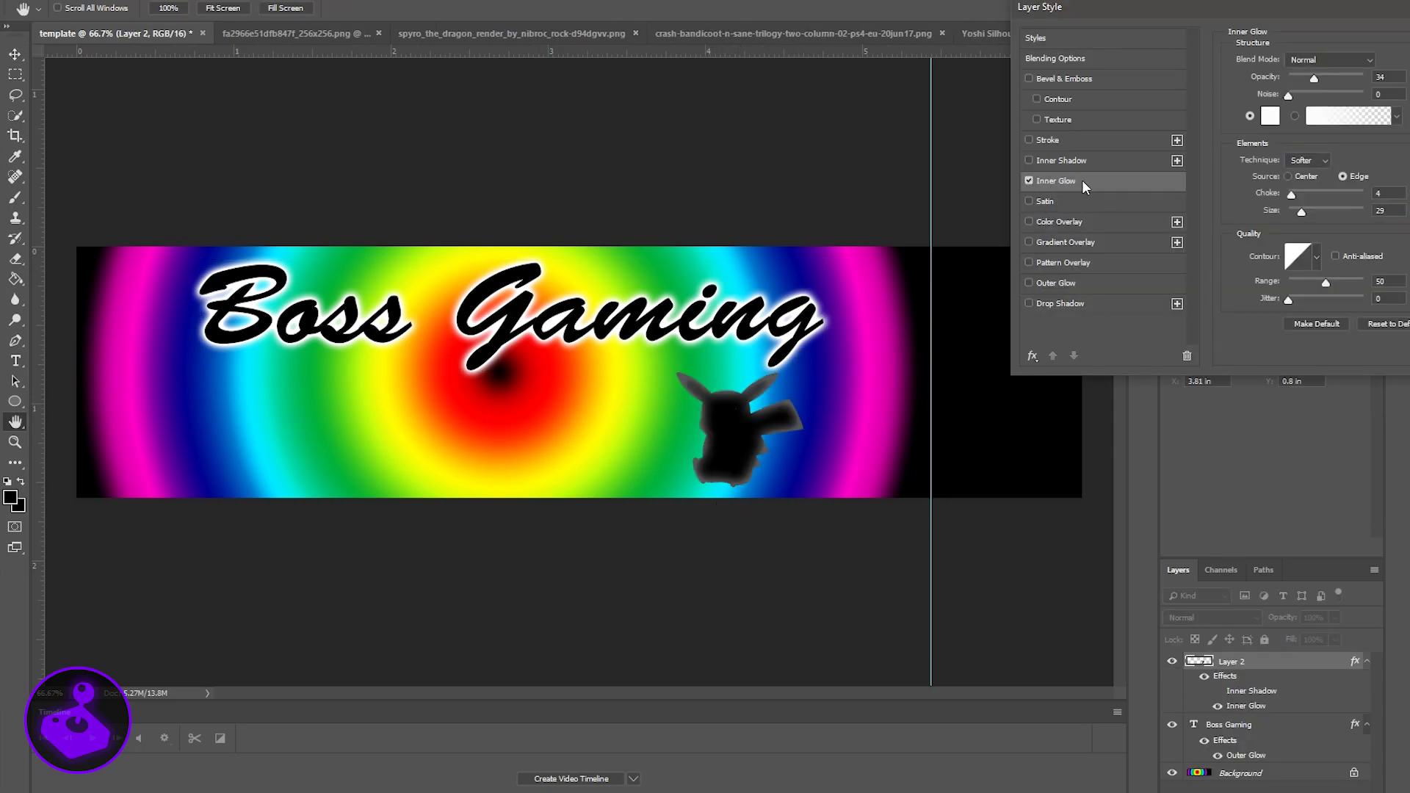
click(1270, 115)
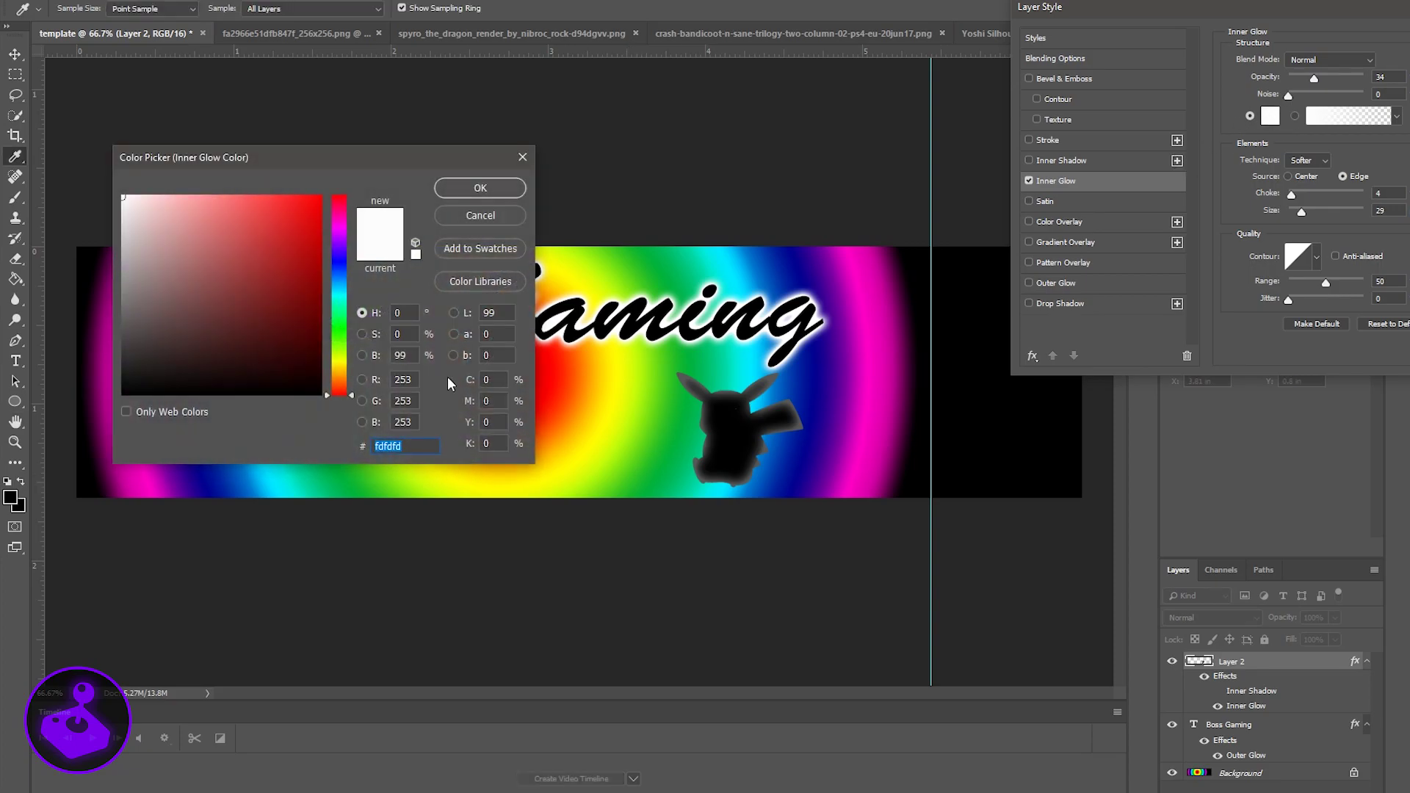
click(342, 359)
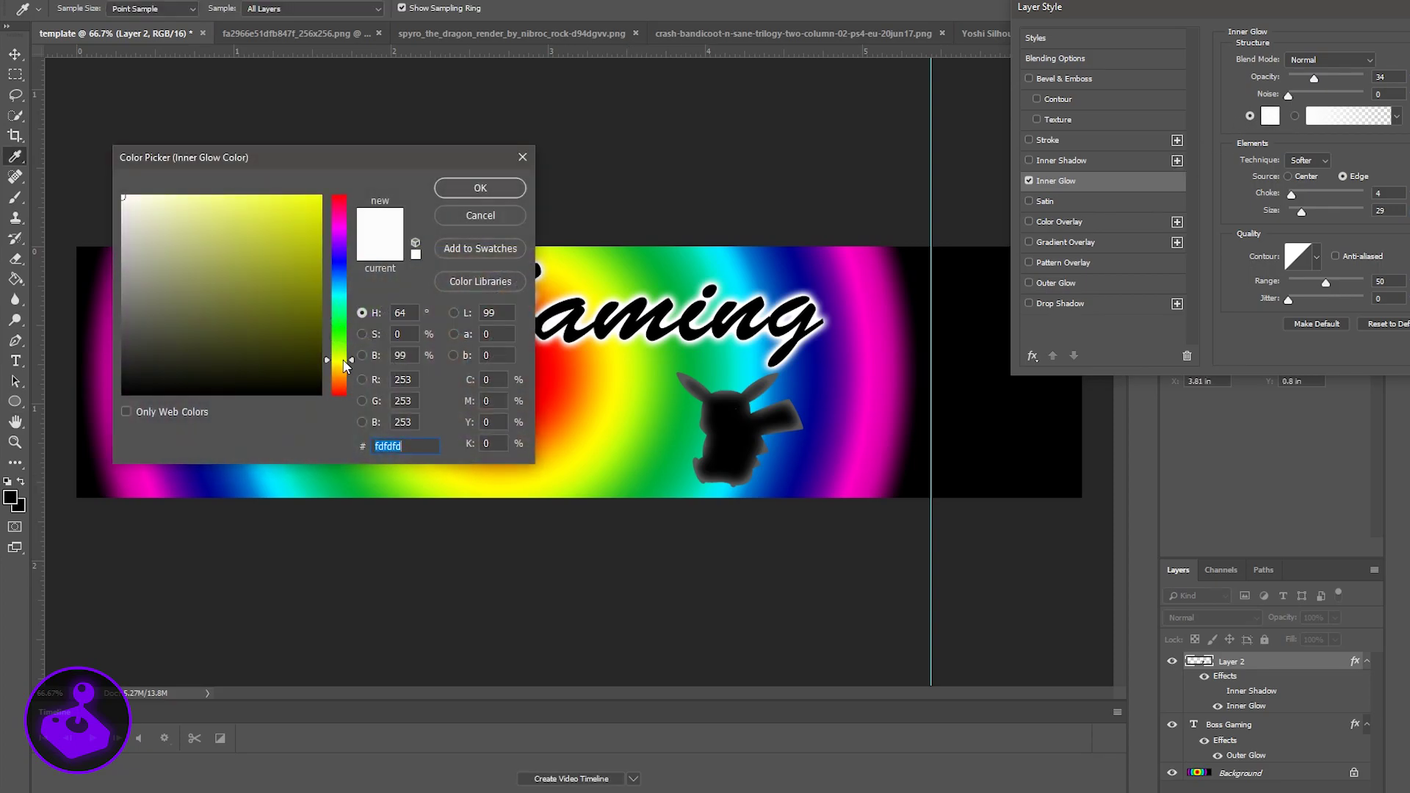
mouse_move(315, 264)
mouse_down()
mouse_move(312, 230)
mouse_move(346, 189)
mouse_up()
click(481, 193)
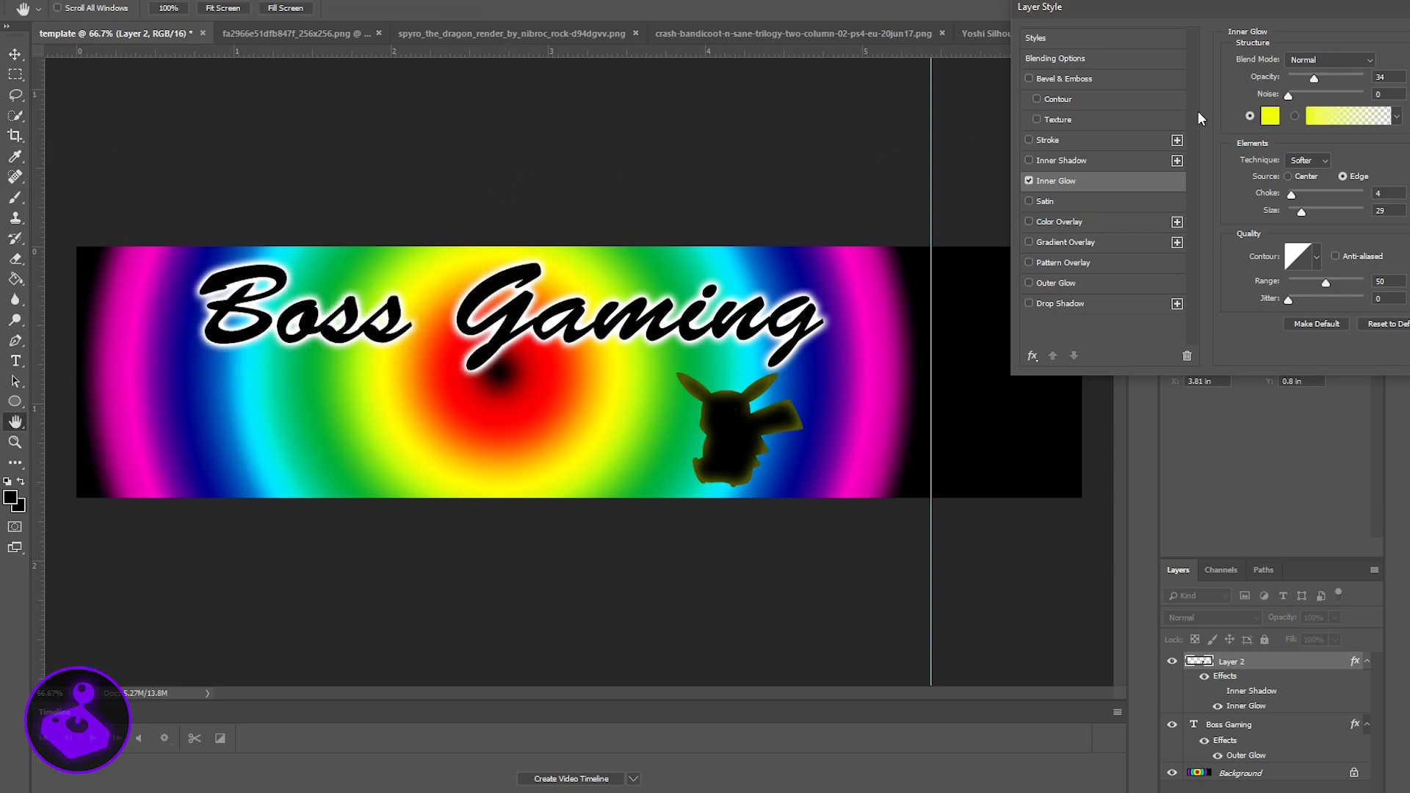
Set the silhouette's Inner Glow opacity to 53% and apply the layer style.
drag(1314, 78, 1328, 81)
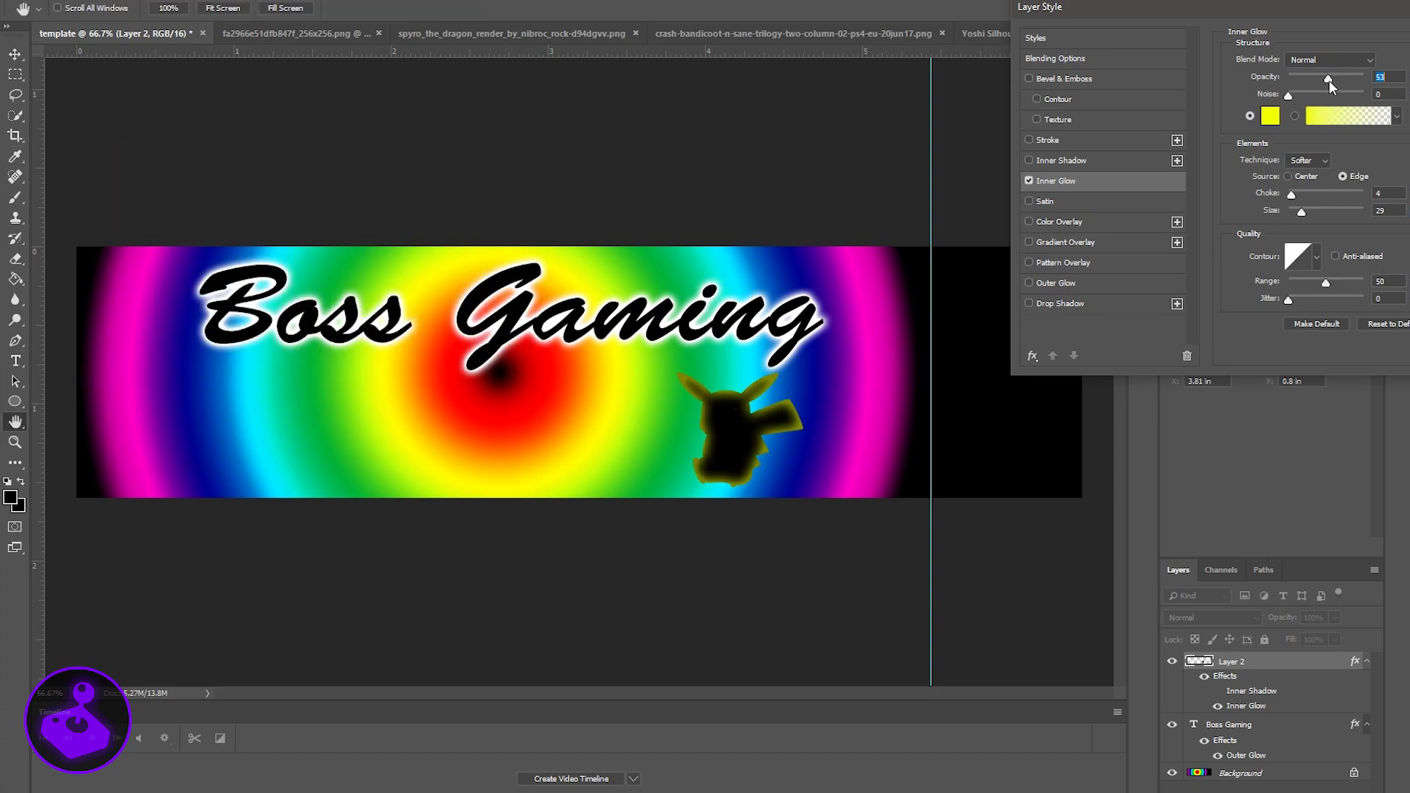
drag(1270, 12, 1070, 15)
click(1397, 40)
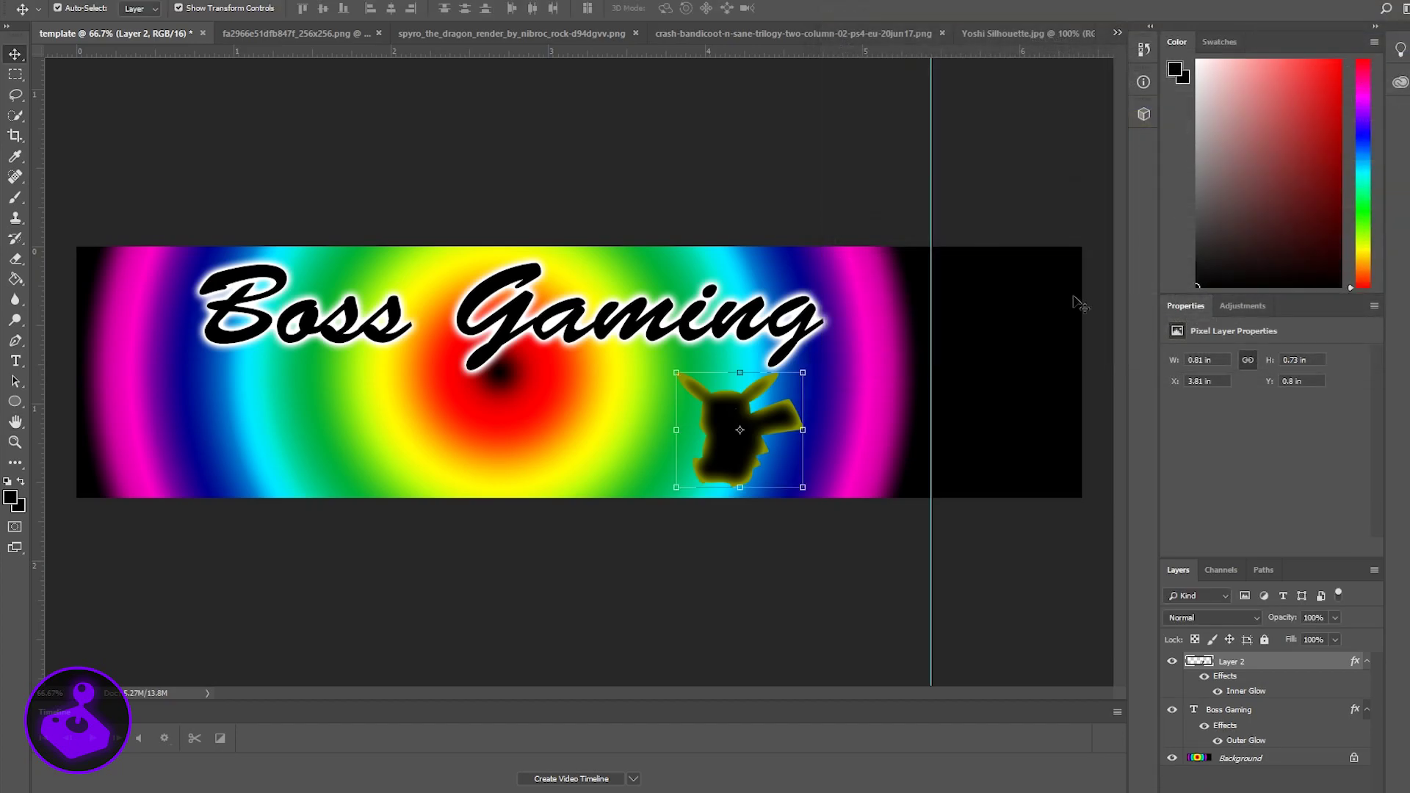
click(837, 362)
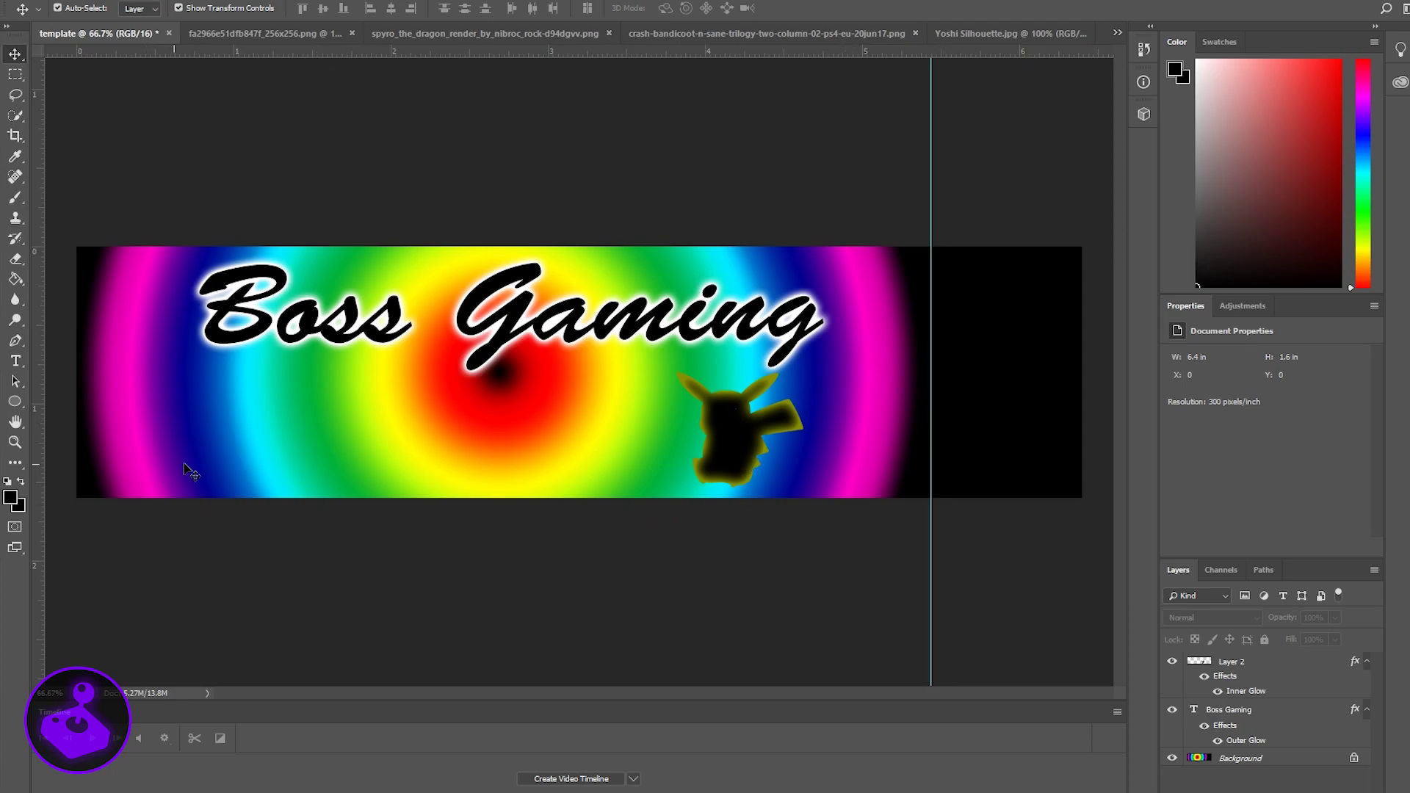
Open the Spyro image and select everything on its Layer 1 as the basis for the character's outline.
click(484, 33)
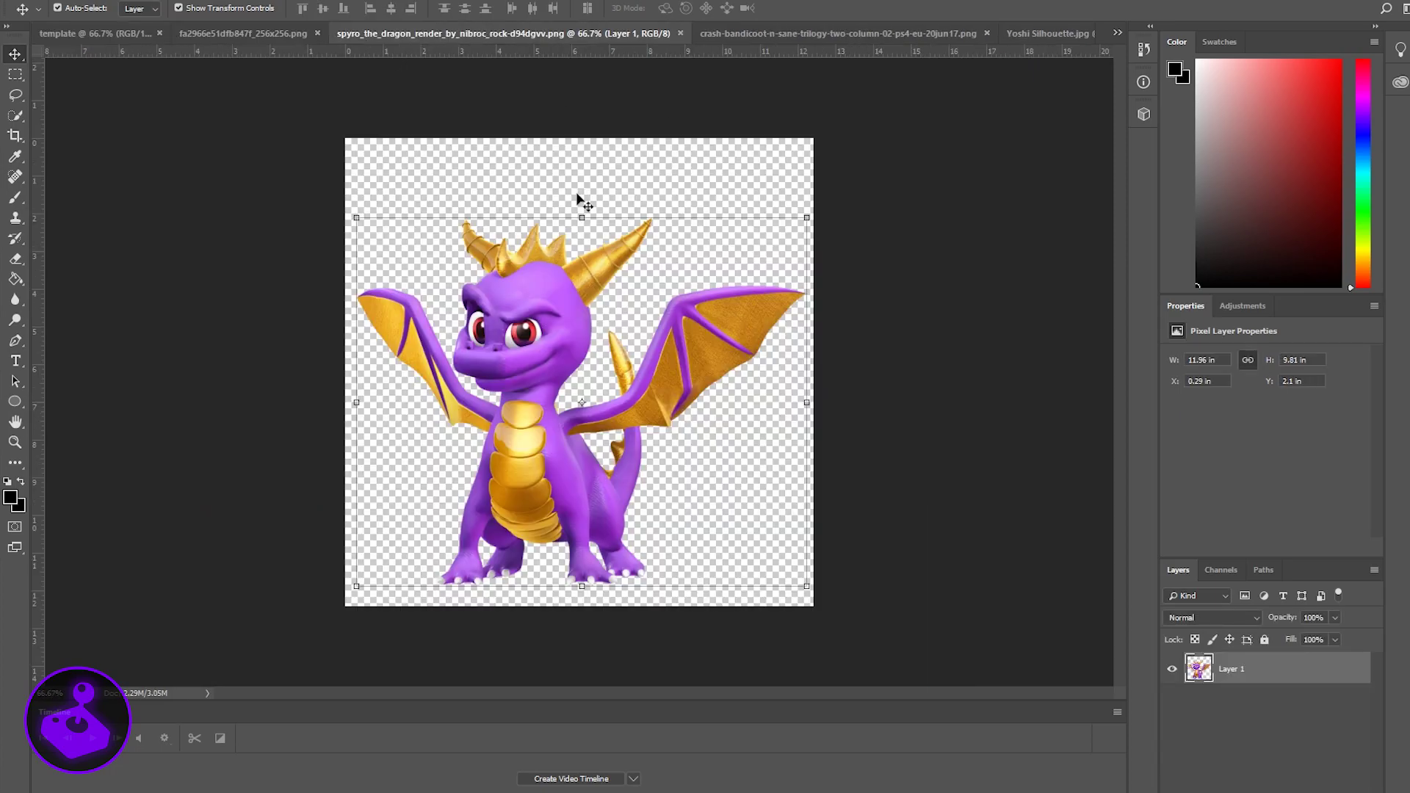
click(576, 198)
click(734, 292)
click(735, 292)
click(407, 366)
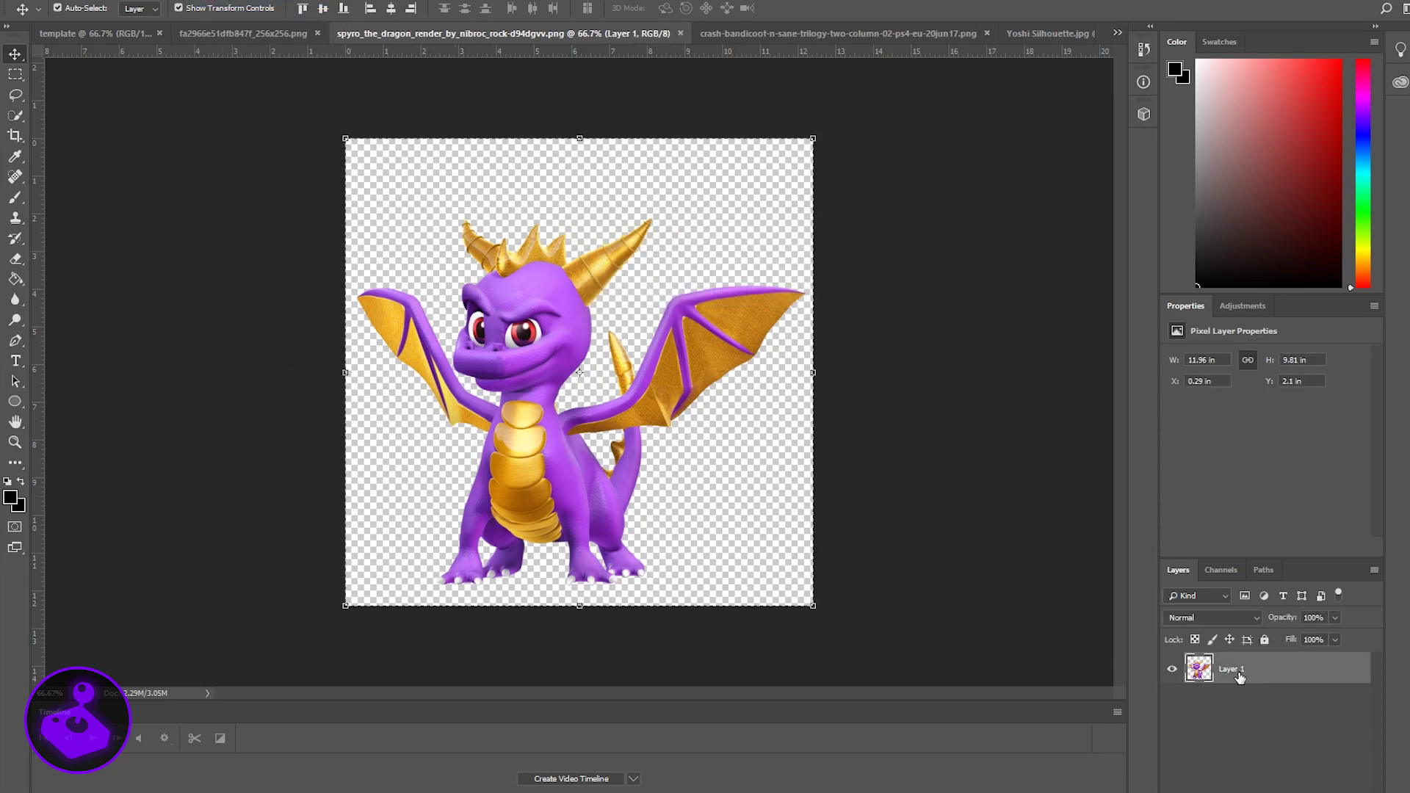
Keep Spyro's outline selected, add an empty Layer 2 for the silhouette, and delete the original Layer 1.
key(ctrl+shift+alt+n)
click(408, 366)
key(Delete)
click(632, 294)
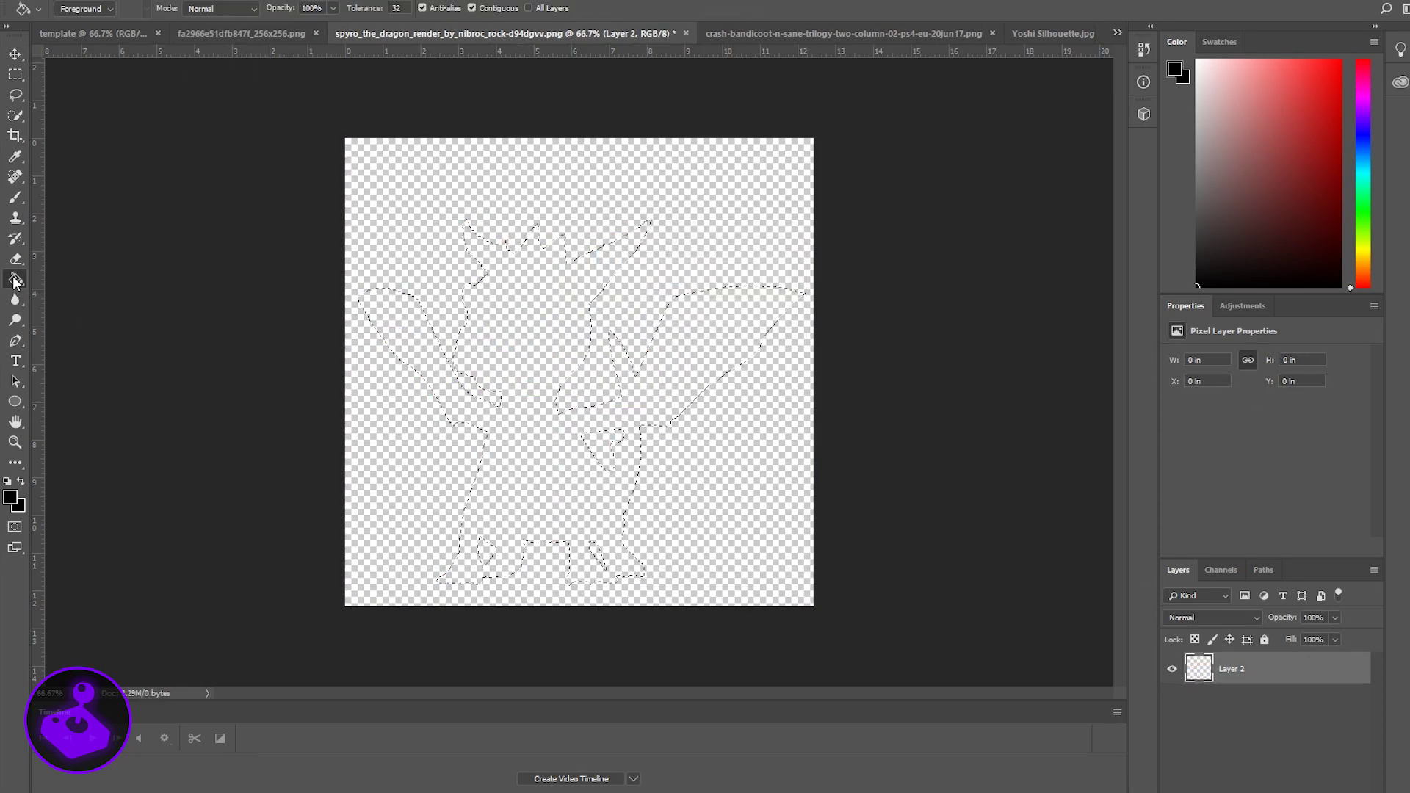
Fill Spyro's outline with black and place it in the banner beside Pikachu, scaled to about 1.02 x 0.76 in.
key(alt+BackSpace)
drag(624, 308, 541, 297)
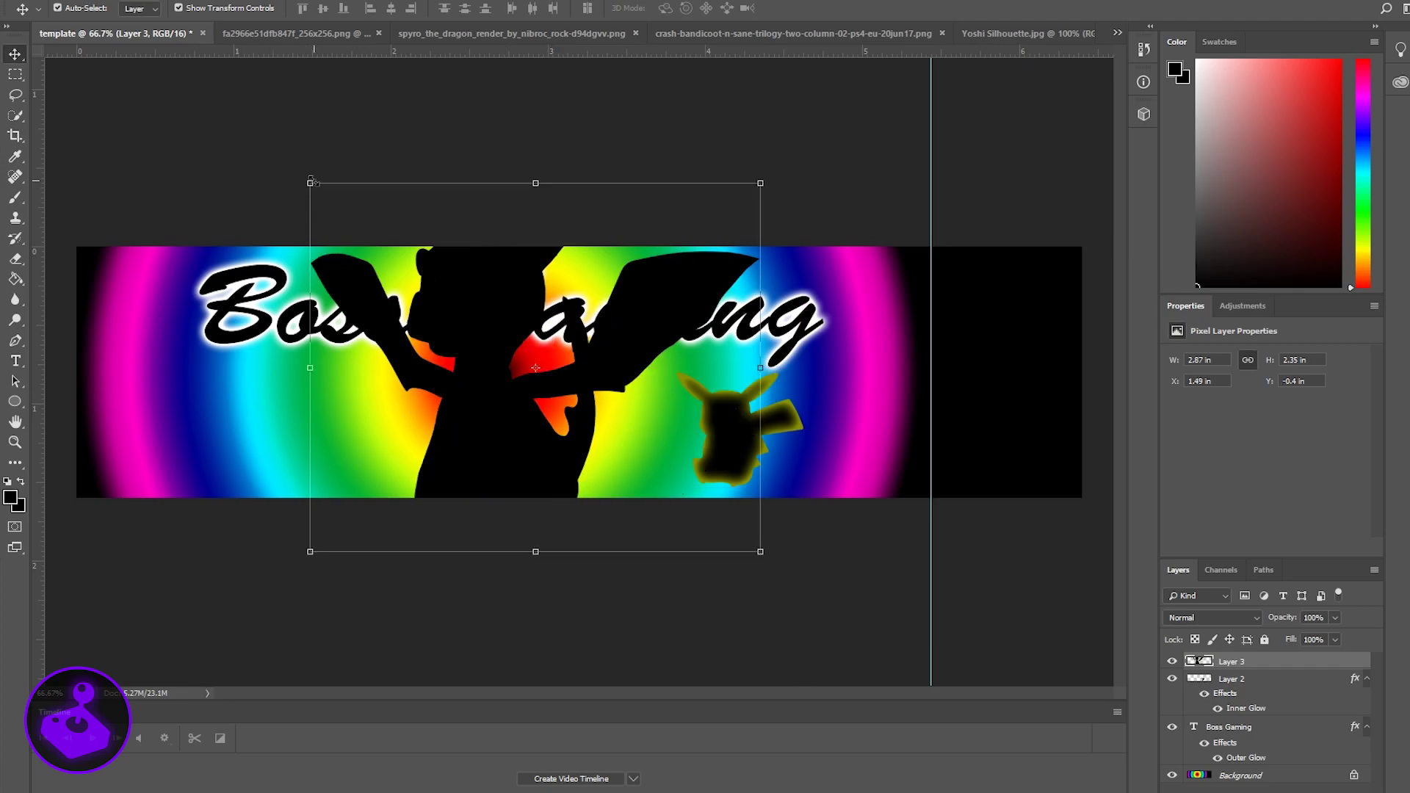
key(ctrl+t)
drag(308, 182, 763, 401)
drag(683, 380, 481, 358)
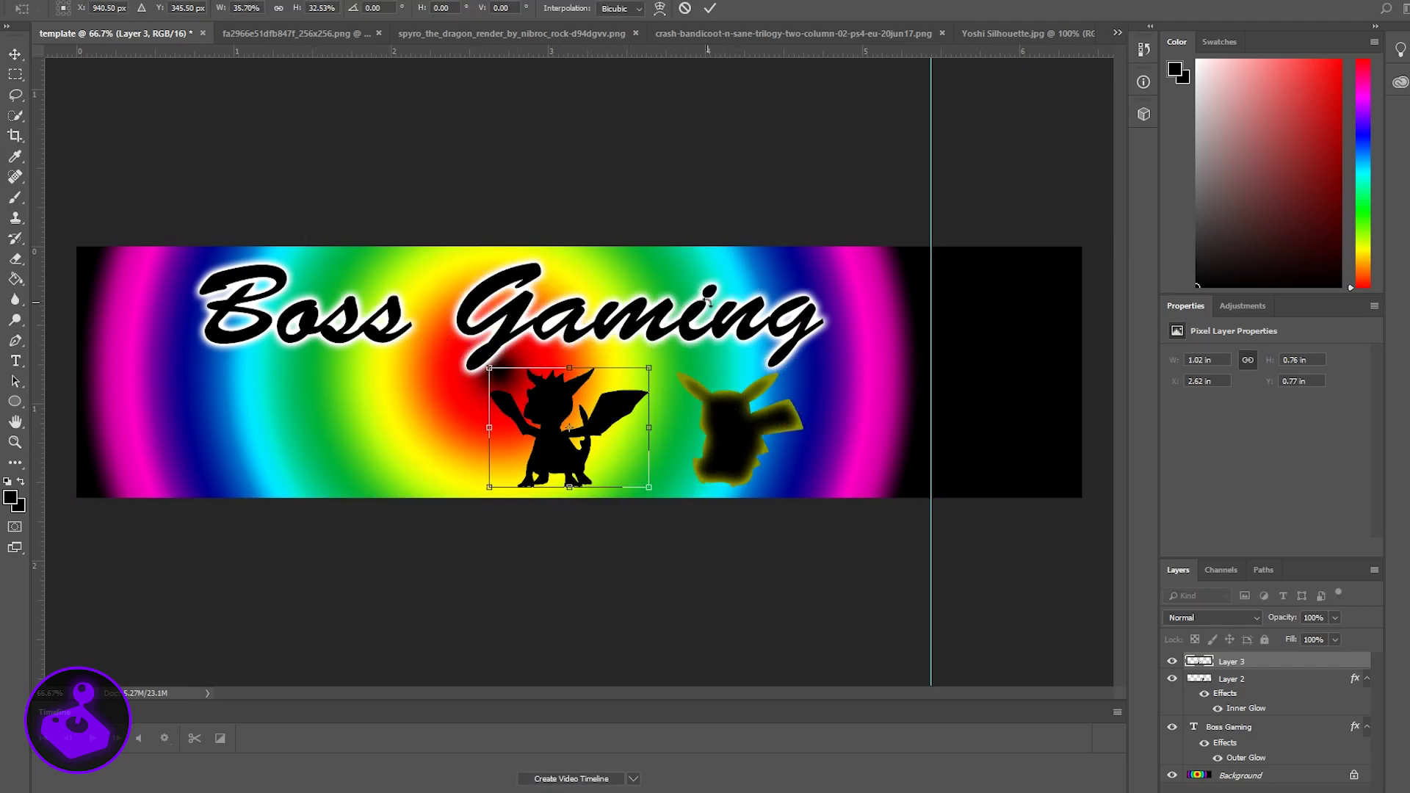
key(Return)
Add an Inner Glow to the Spyro silhouette on Layer 3 and set its colour to purple.
double_click(1306, 660)
click(891, 182)
click(1071, 118)
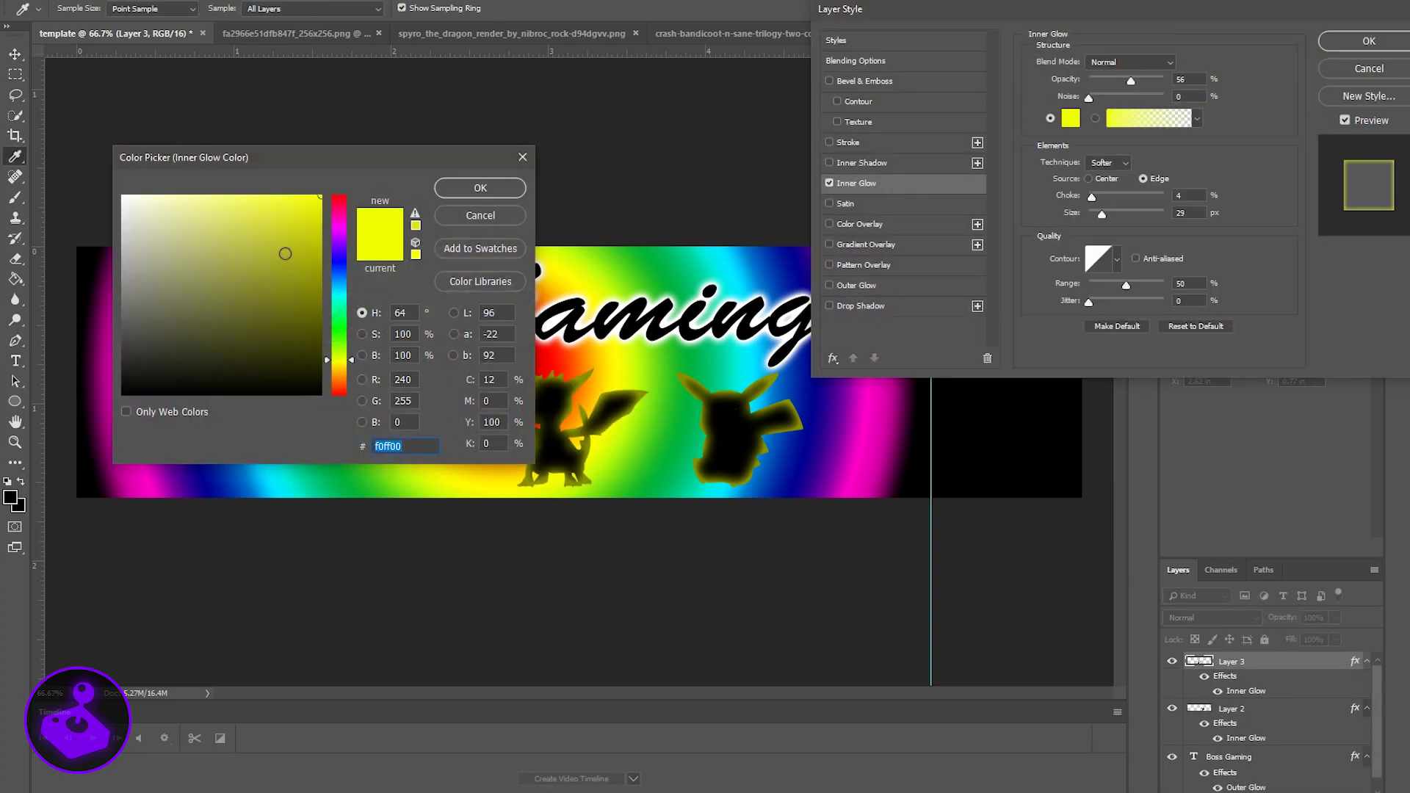
drag(350, 371, 353, 242)
click(488, 190)
key(Return)
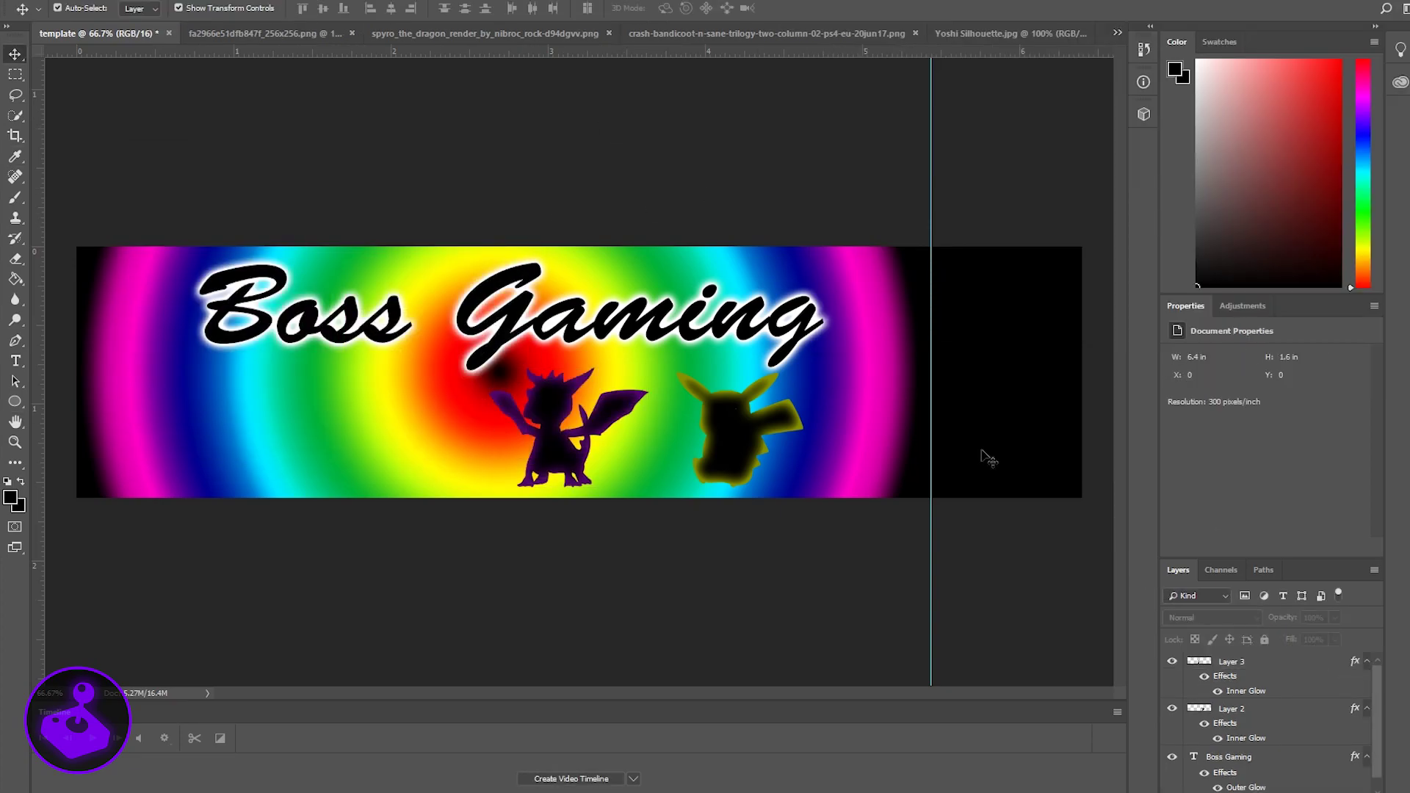
In the Crash Bandicoot image, replace the original with an empty Layer 2 and fill the character's selected outline with black.
click(732, 33)
key(v)
drag(595, 288, 595, 300)
ctrl+click(1196, 668)
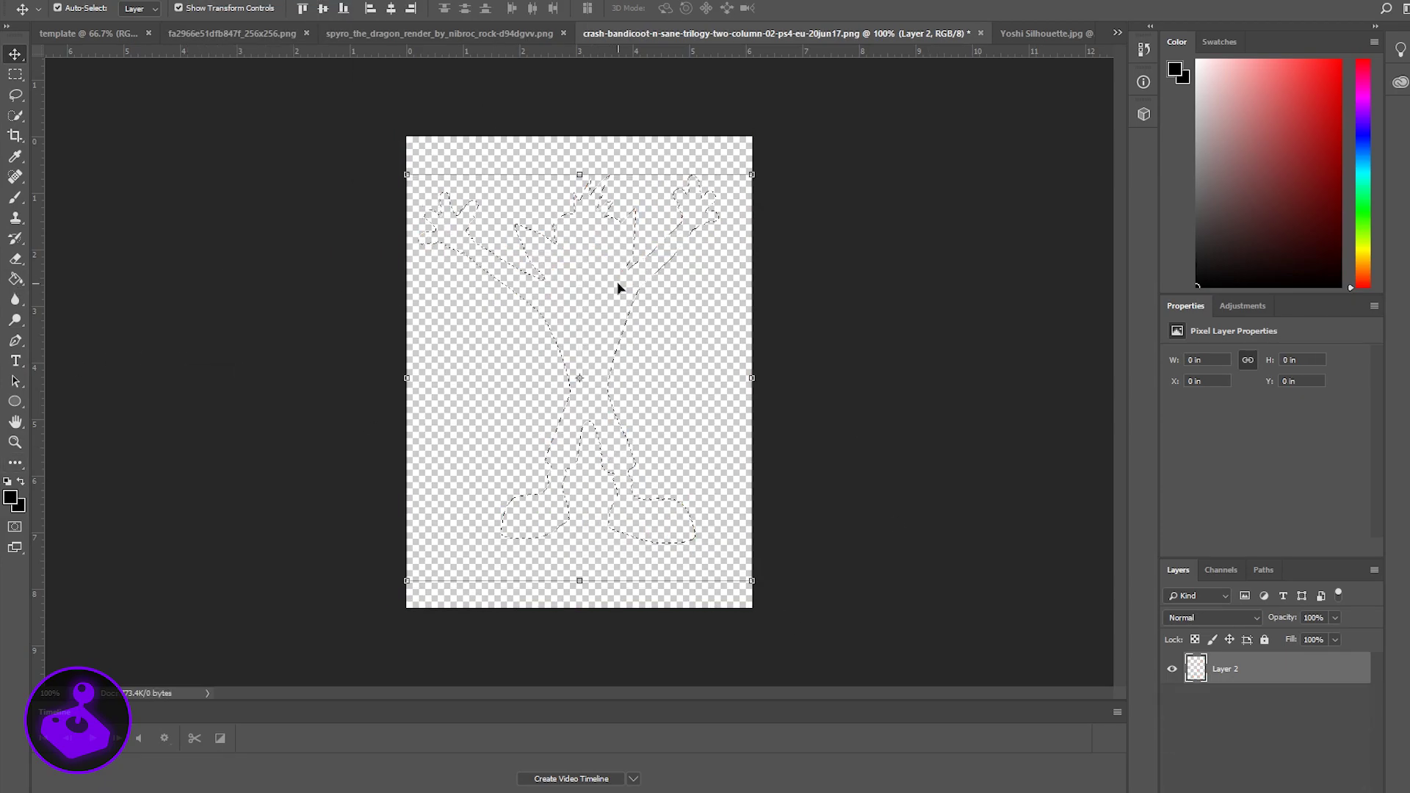
key(g)
click(635, 304)
Place the Crash silhouette in the banner beneath the title, beside Spyro, scaled to about 0.71 x 0.86 in.
key(v)
drag(613, 338, 411, 353)
key(ctrl+t)
drag(250, 235, 382, 371)
key(Return)
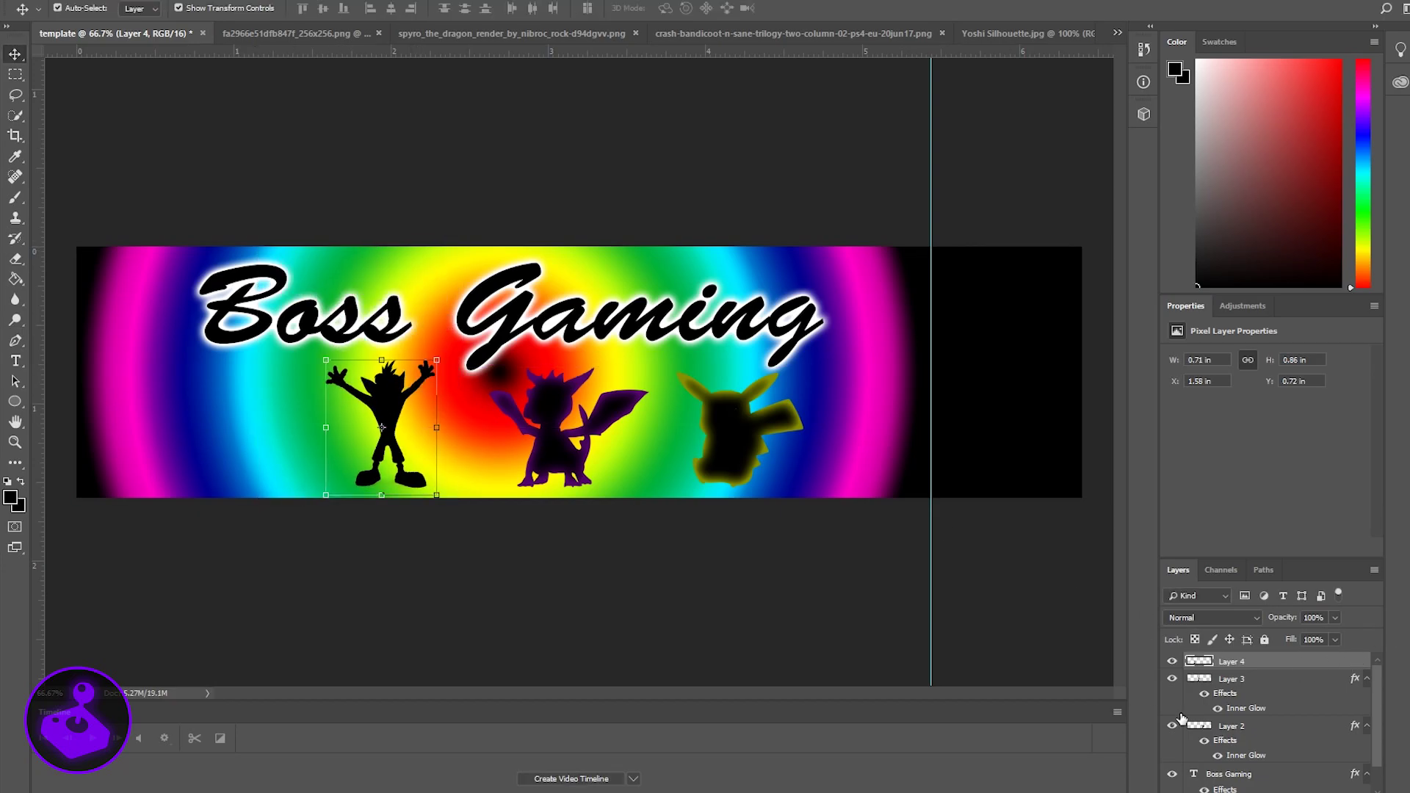
Add an Inner Glow to the Crash silhouette on Layer 4 and set its colour to orange.
double_click(1292, 666)
click(856, 183)
click(1070, 118)
click(339, 376)
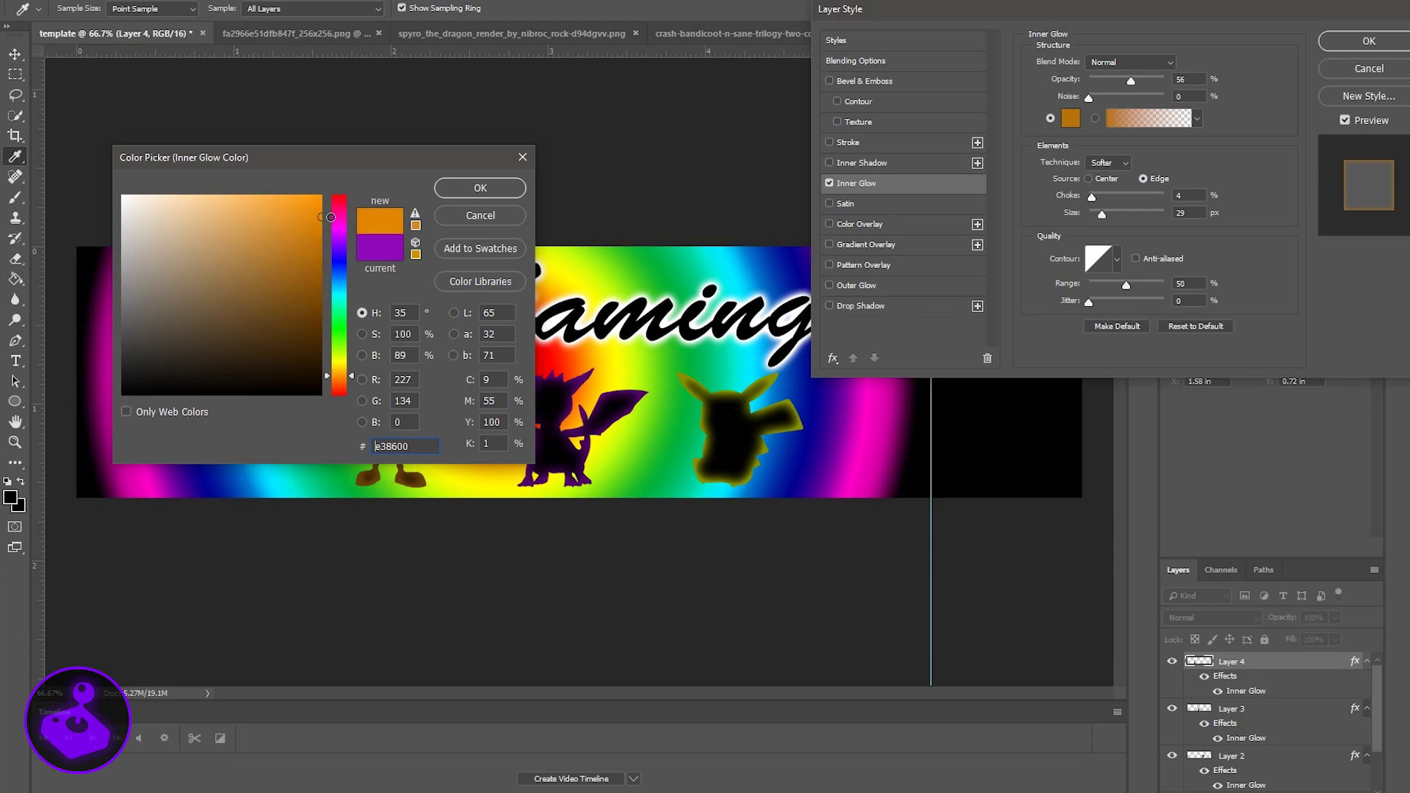
click(480, 187)
click(1369, 40)
Select the black figure in Yoshi Silhouette.jpg and place it in the banner to the left of Crash, scaled to fit beneath the title.
click(1033, 32)
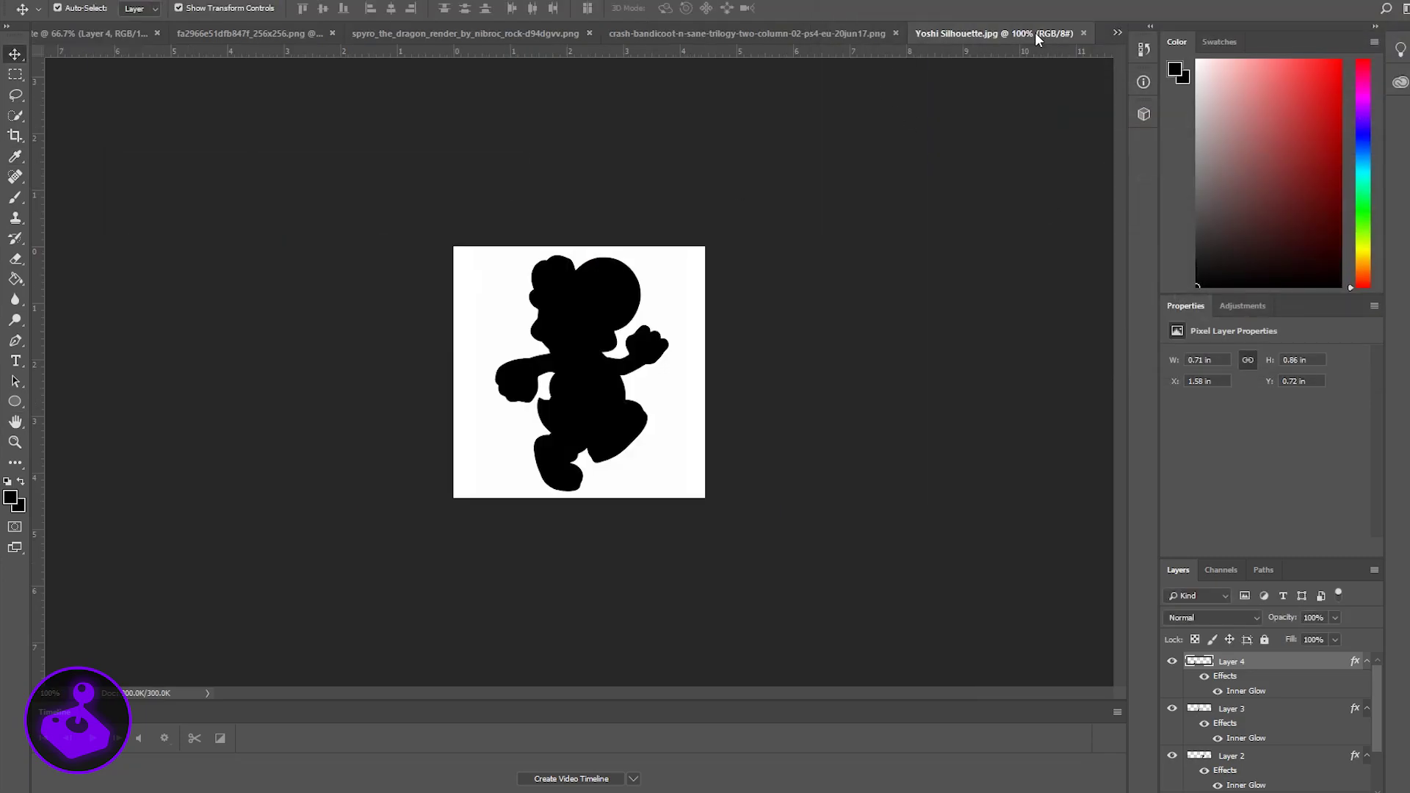
click(14, 115)
click(580, 331)
click(14, 54)
click(110, 33)
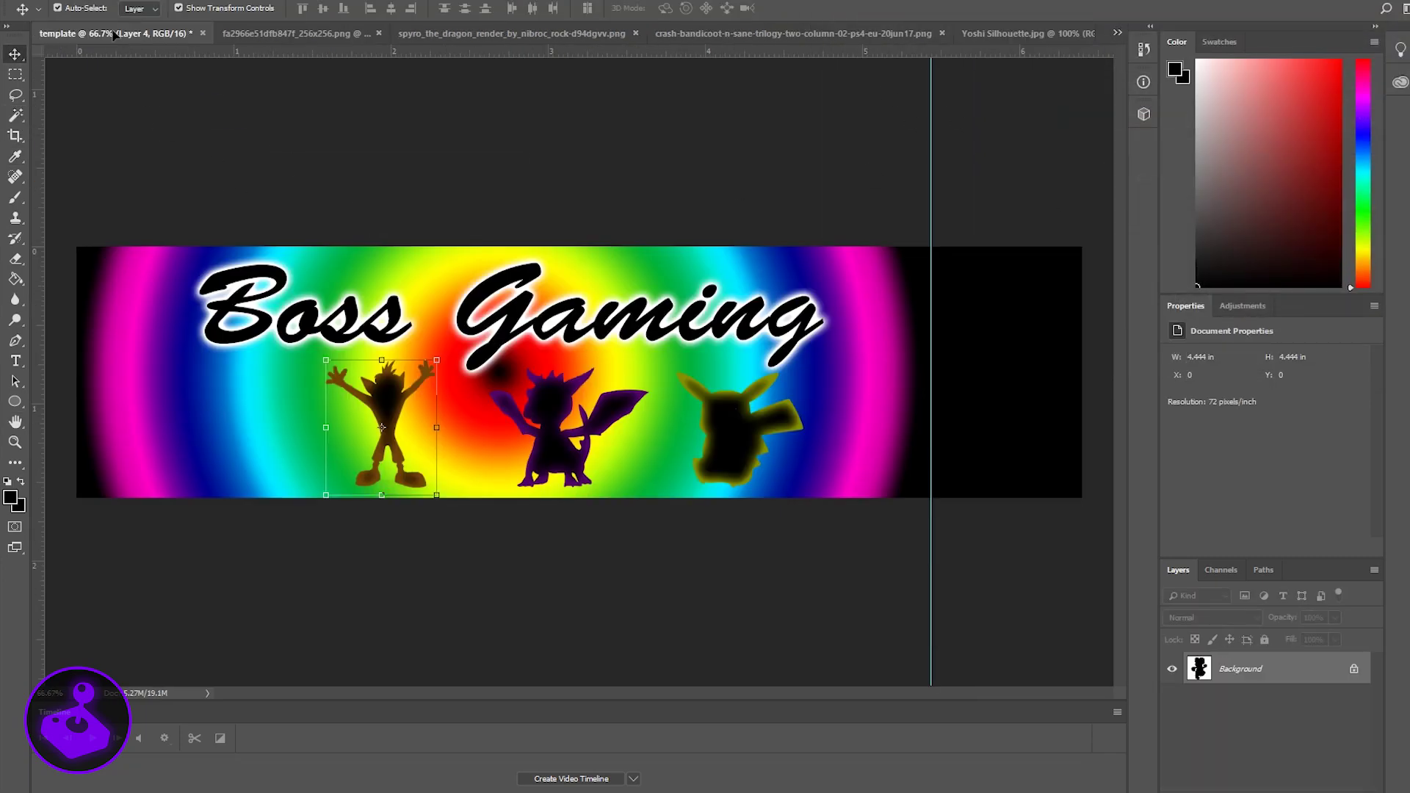
drag(114, 35, 231, 394)
key(ctrl+t)
key(Return)
Add an Inner Glow to the new silhouette on Layer 5 and set its colour to green.
double_click(1292, 661)
click(895, 185)
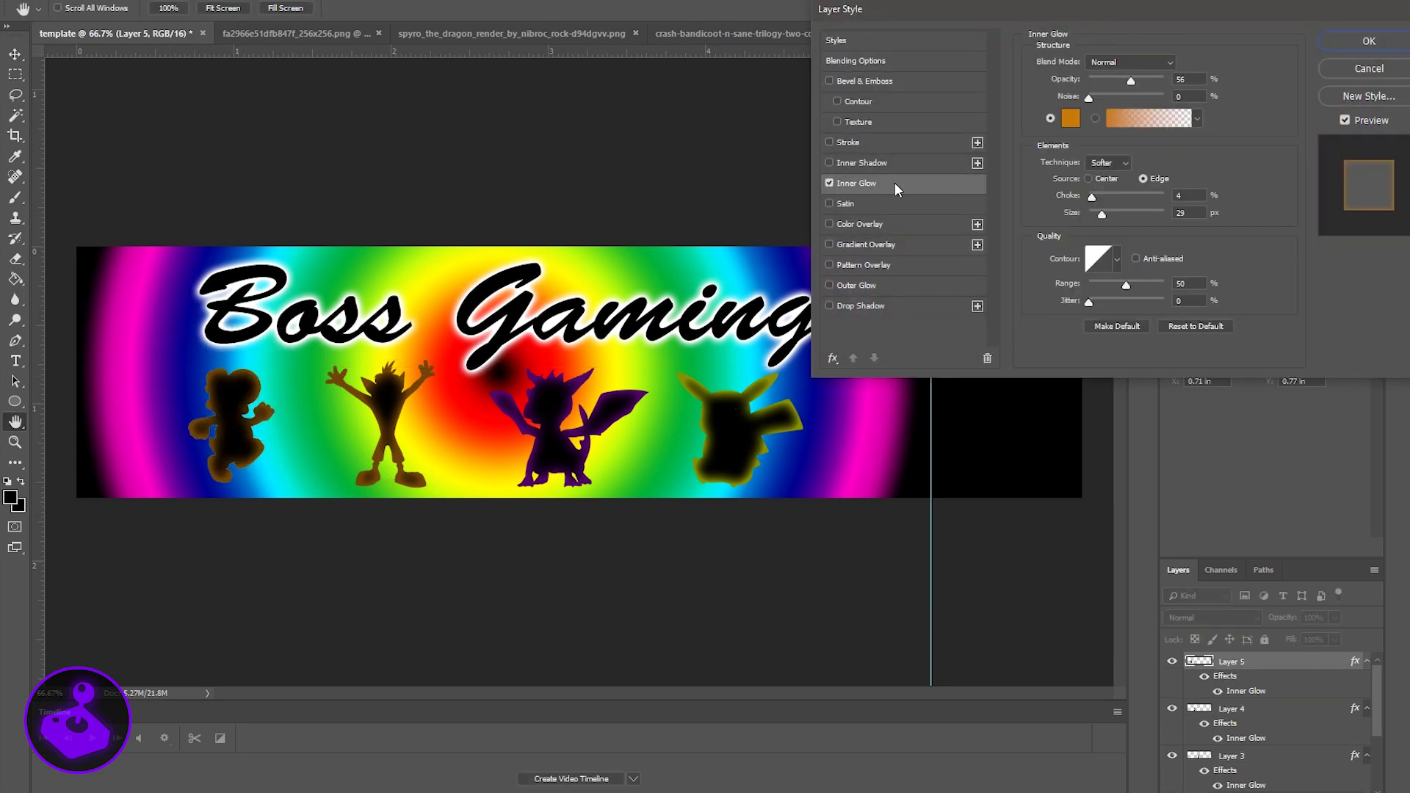
click(1070, 117)
click(328, 334)
click(472, 185)
click(1369, 40)
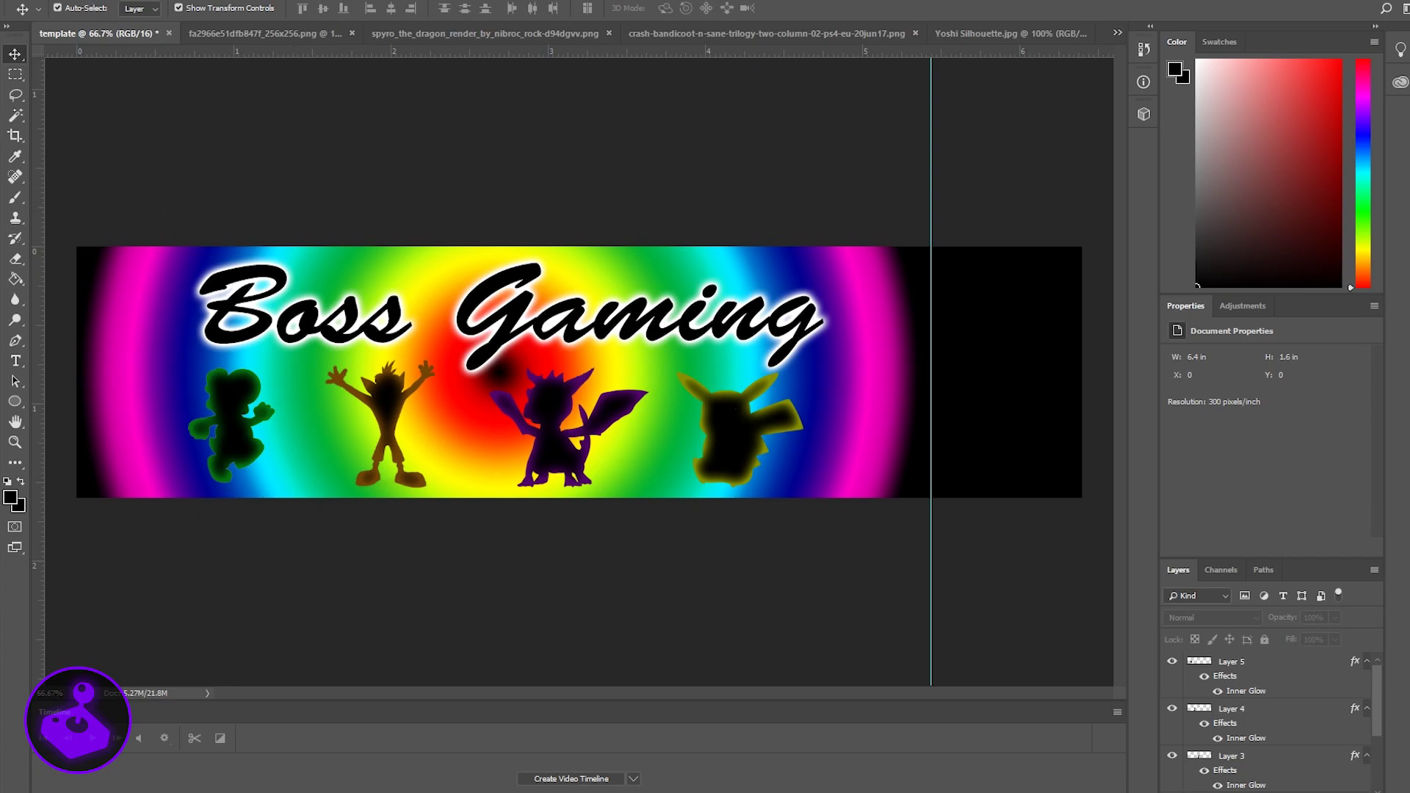
Start a quick PNG export of the banner to the Saved Pictures folder under the file name templatebanner.
key(alt+f)
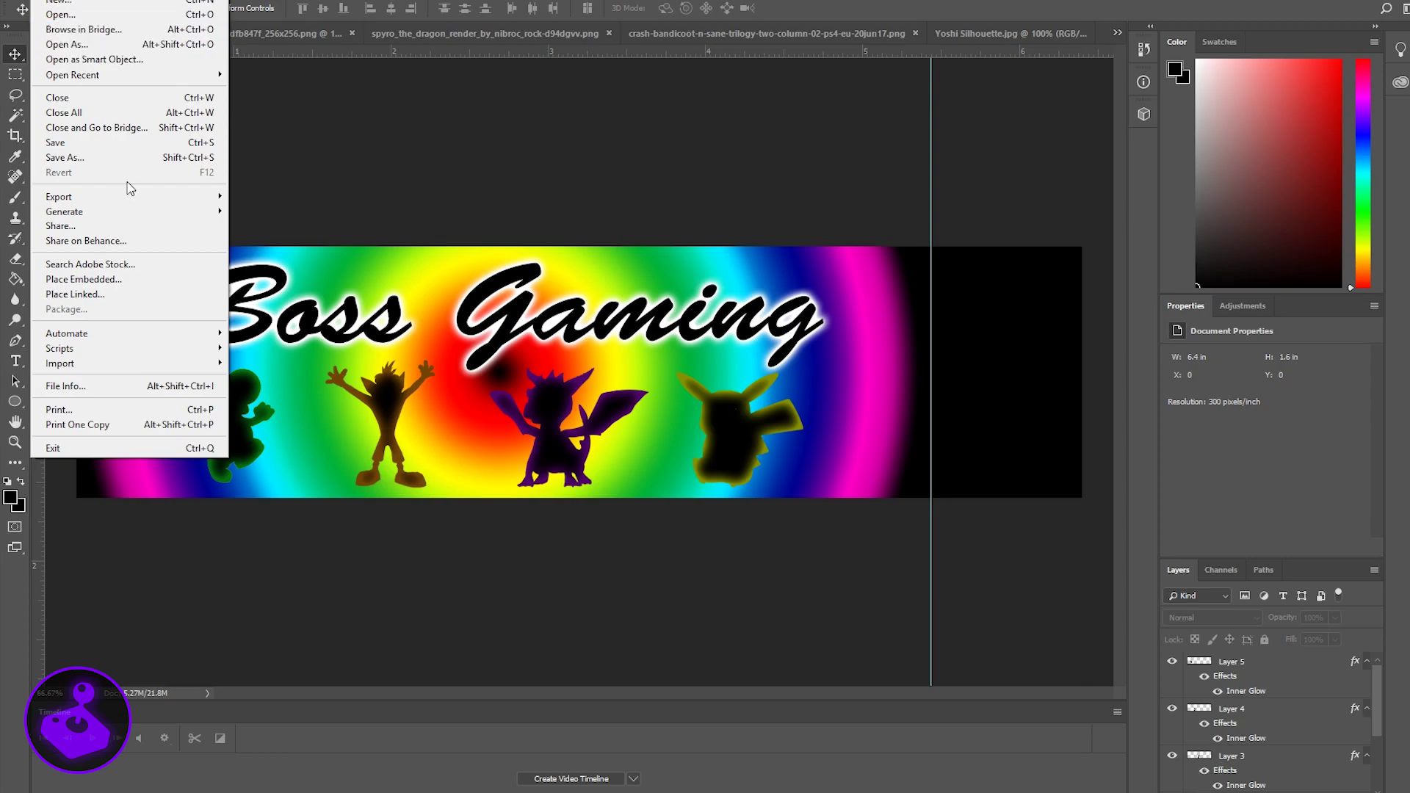
mouse_move(131, 200)
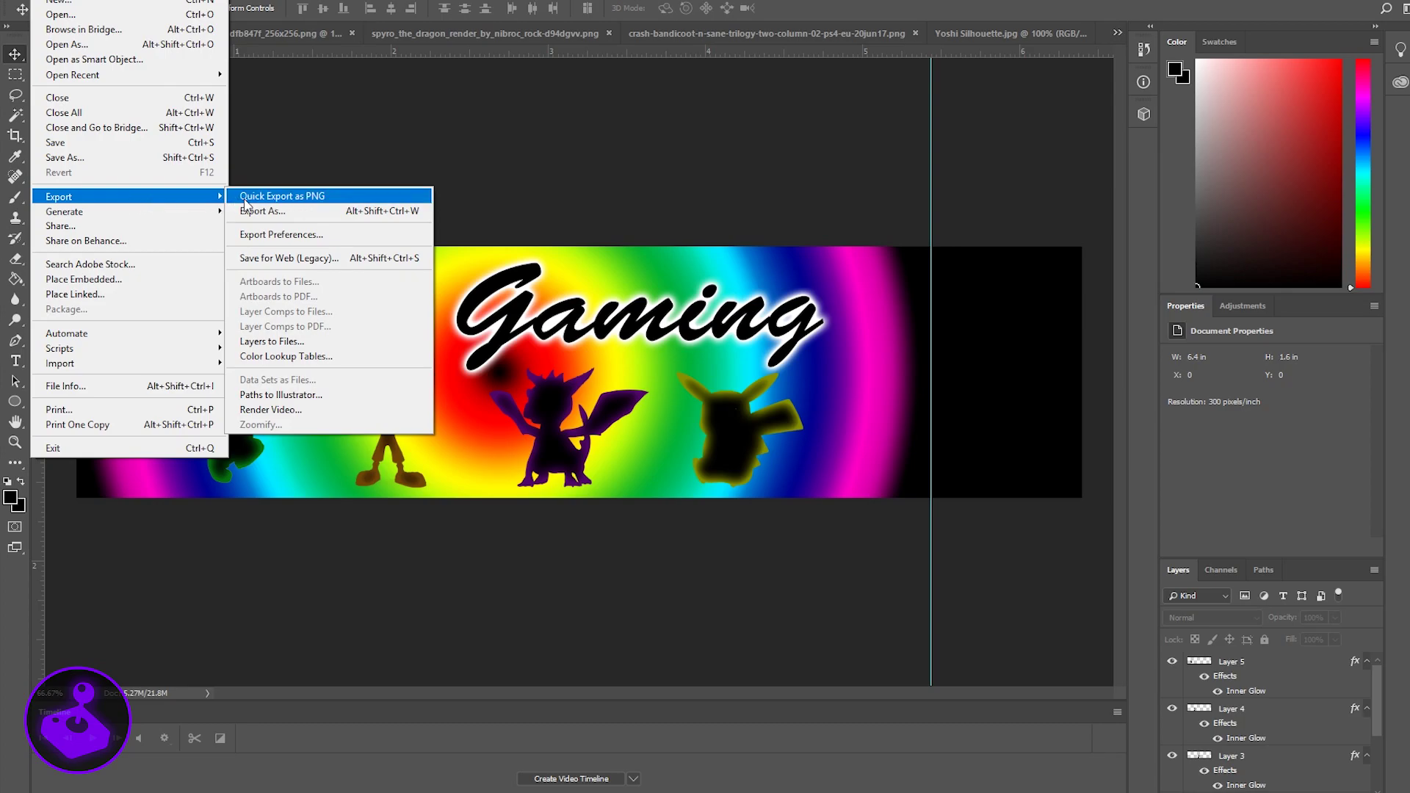
click(244, 199)
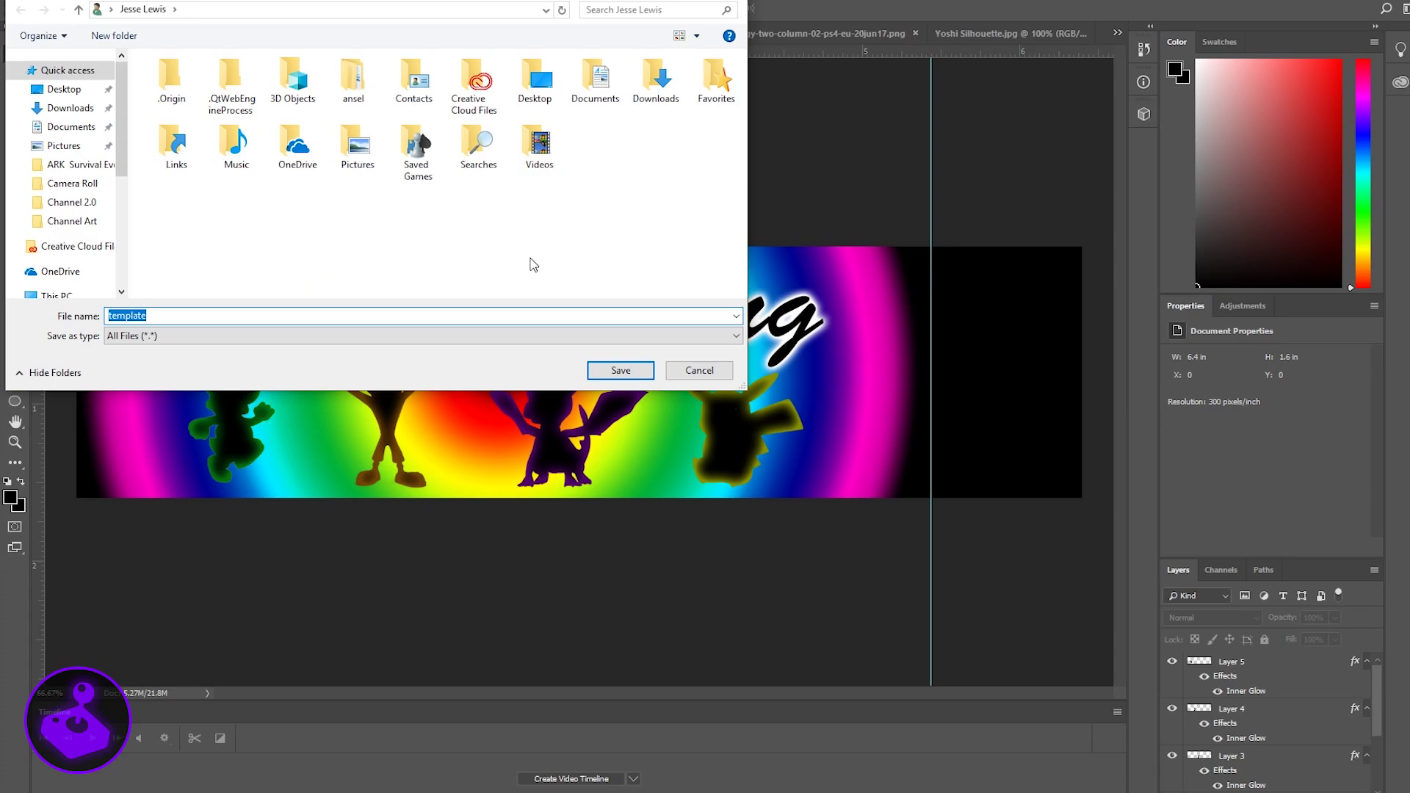
click(239, 335)
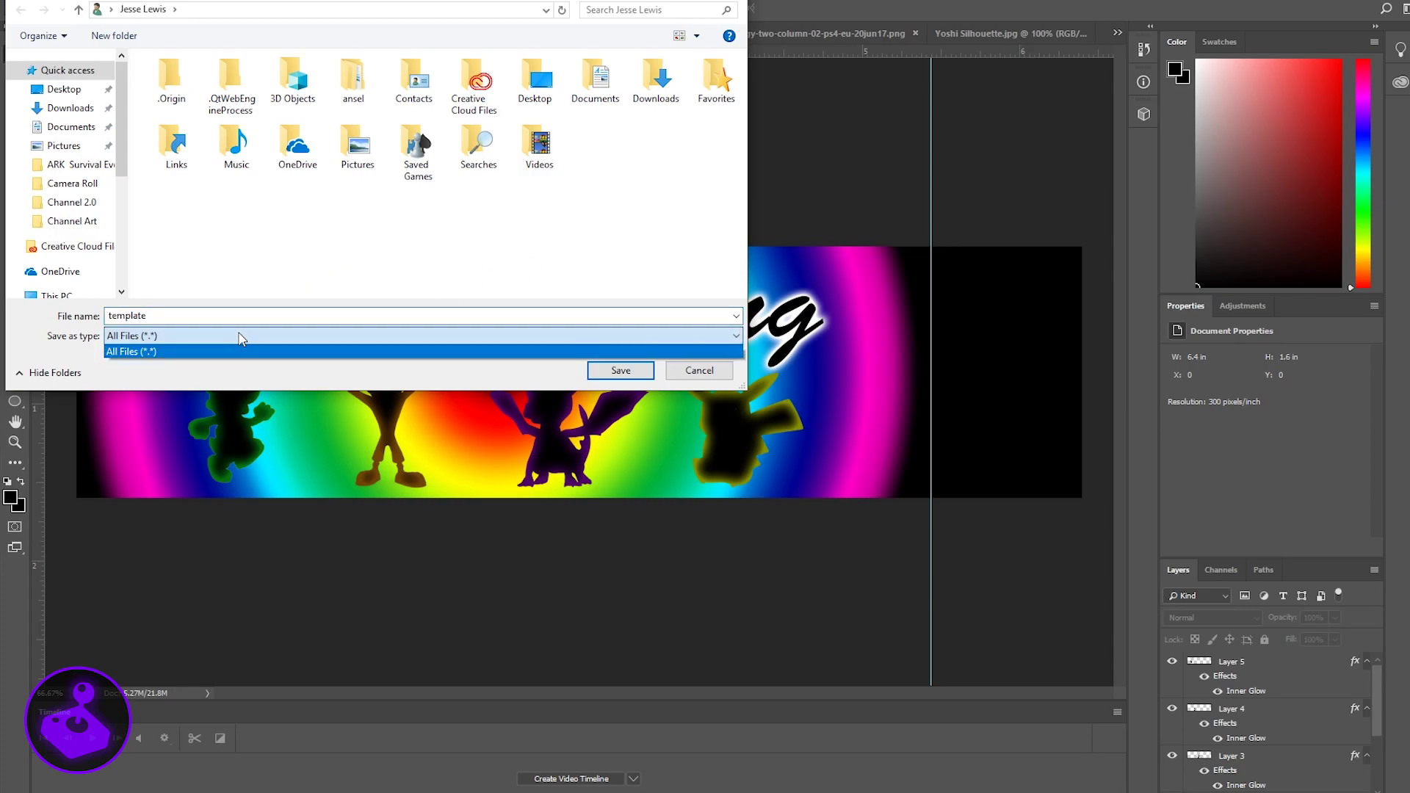
click(239, 347)
double_click(186, 315)
click(185, 315)
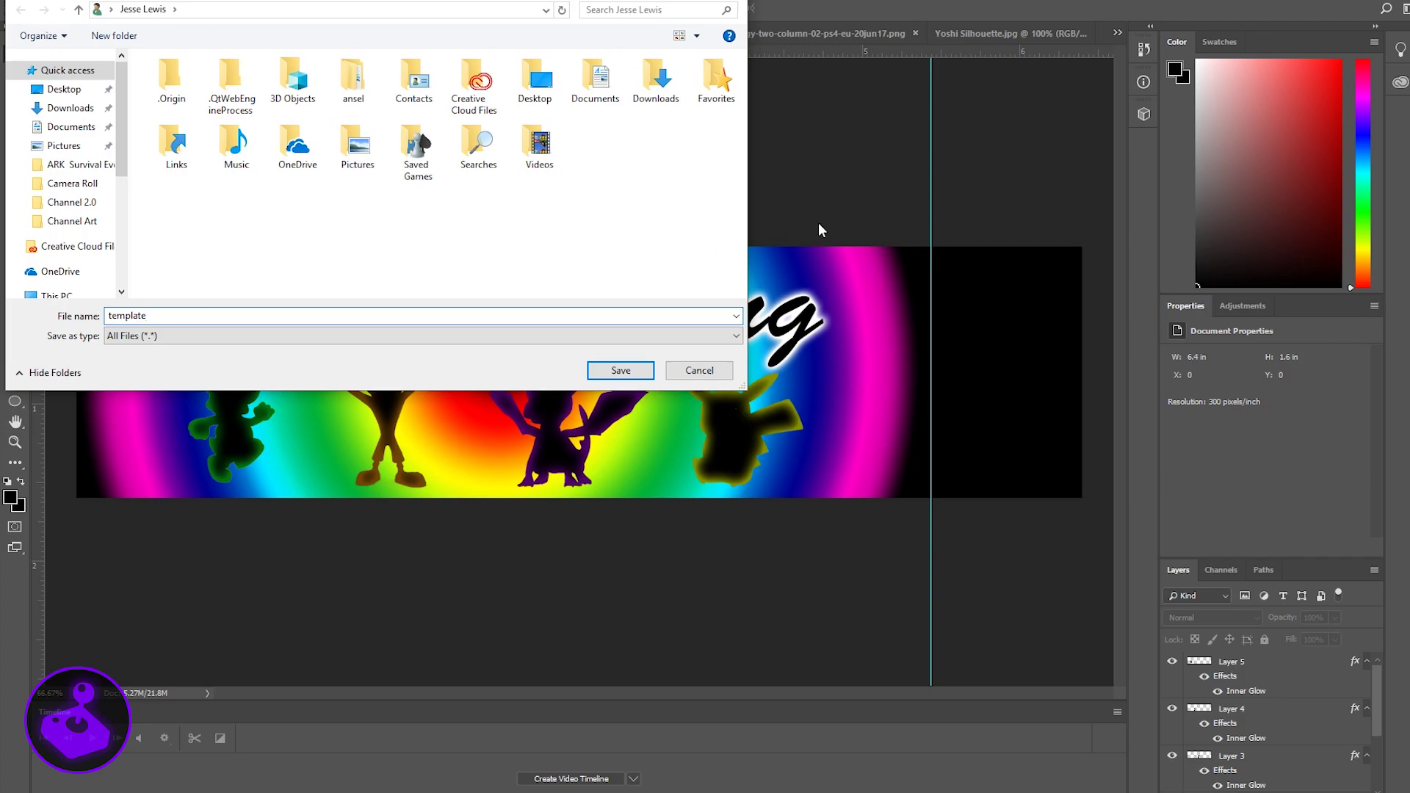
text(banner)
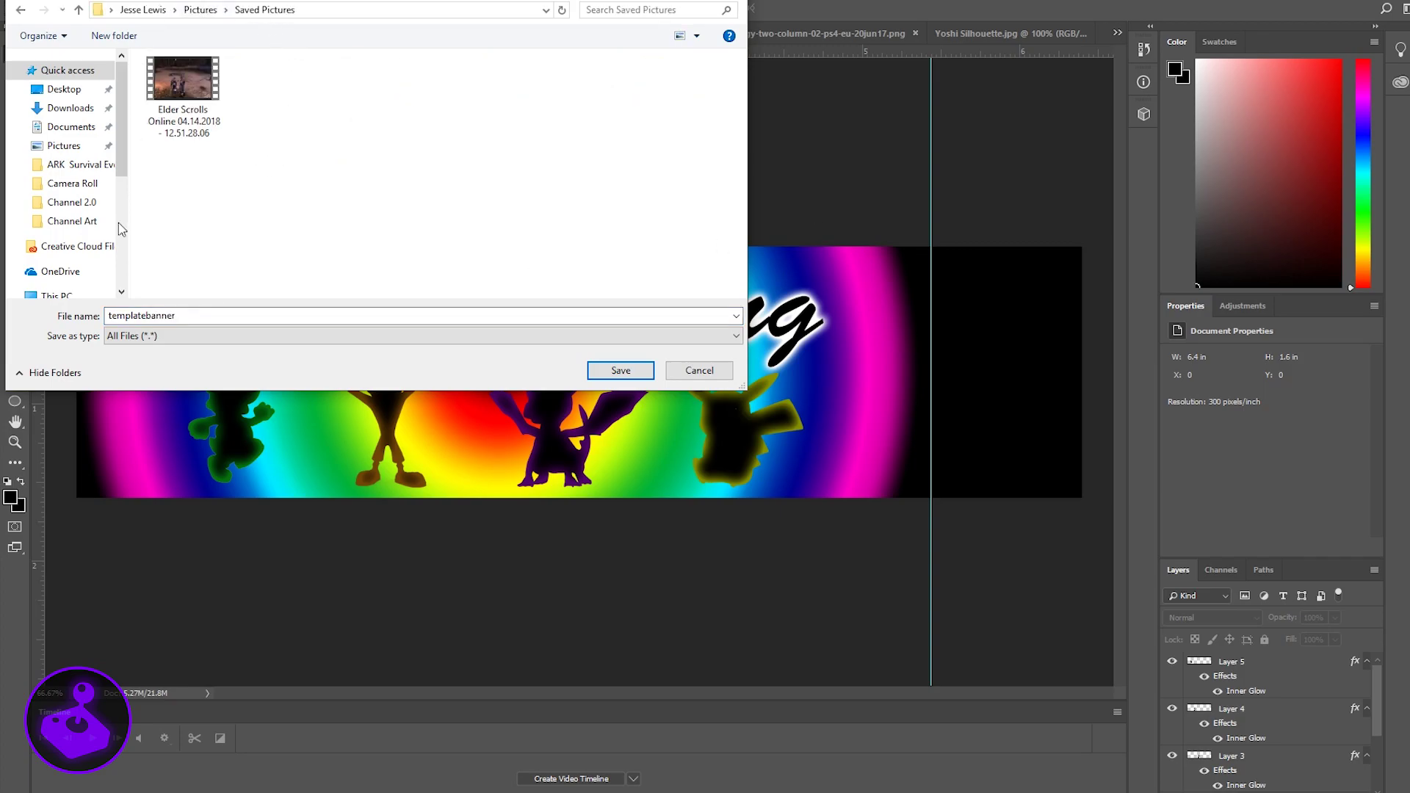
Keep the name templatebanner and the All Files type, and save the exported image.
double_click(261, 315)
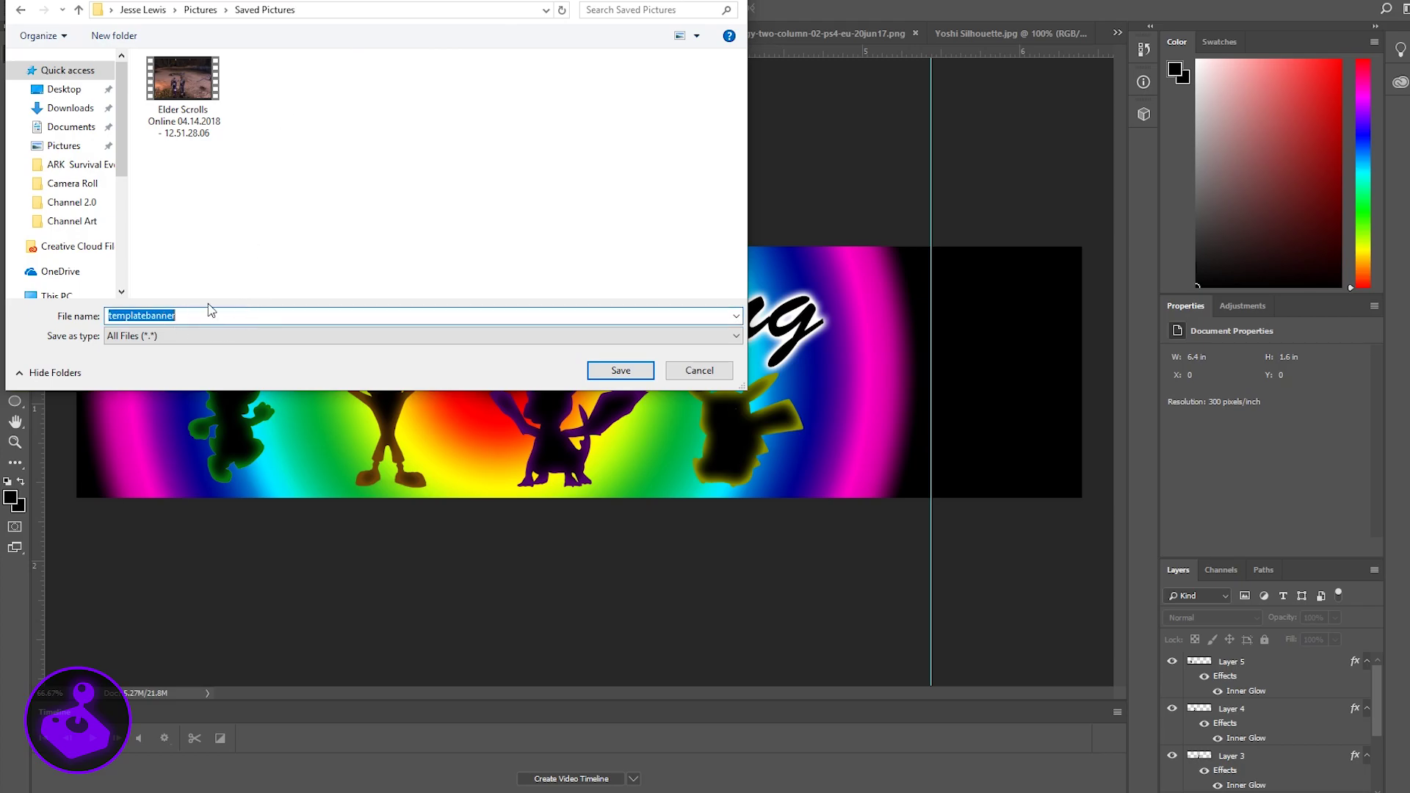
click(207, 313)
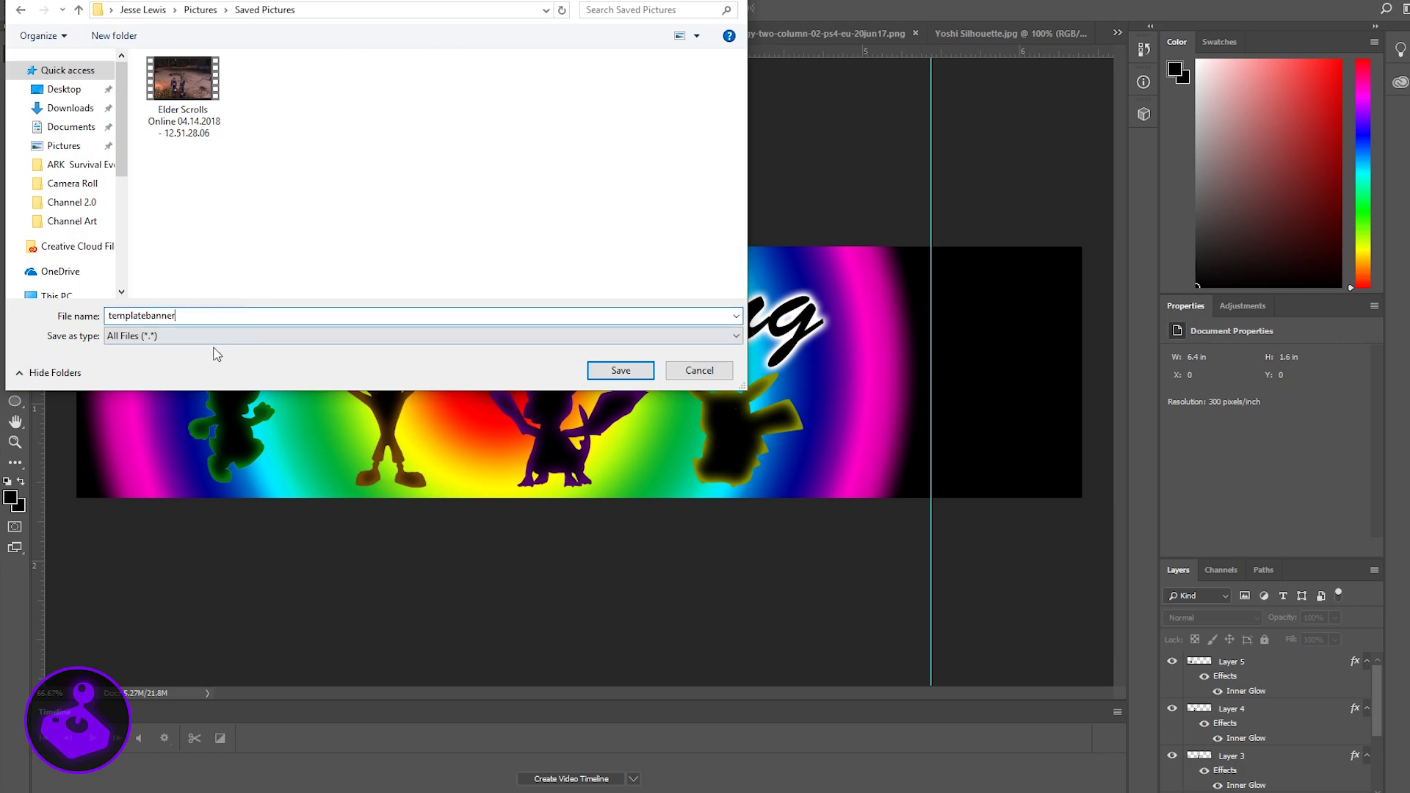
click(190, 339)
click(191, 337)
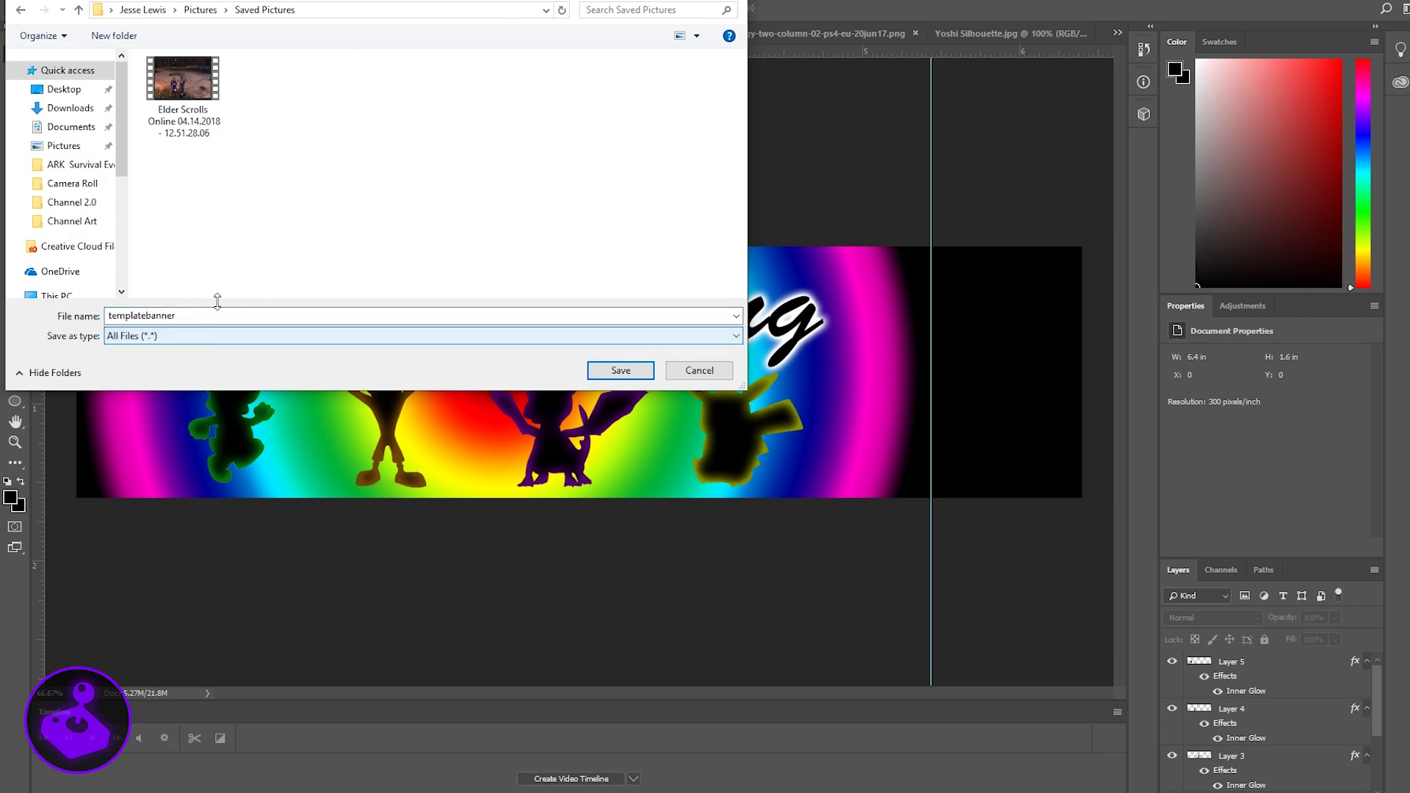
click(265, 115)
click(641, 379)
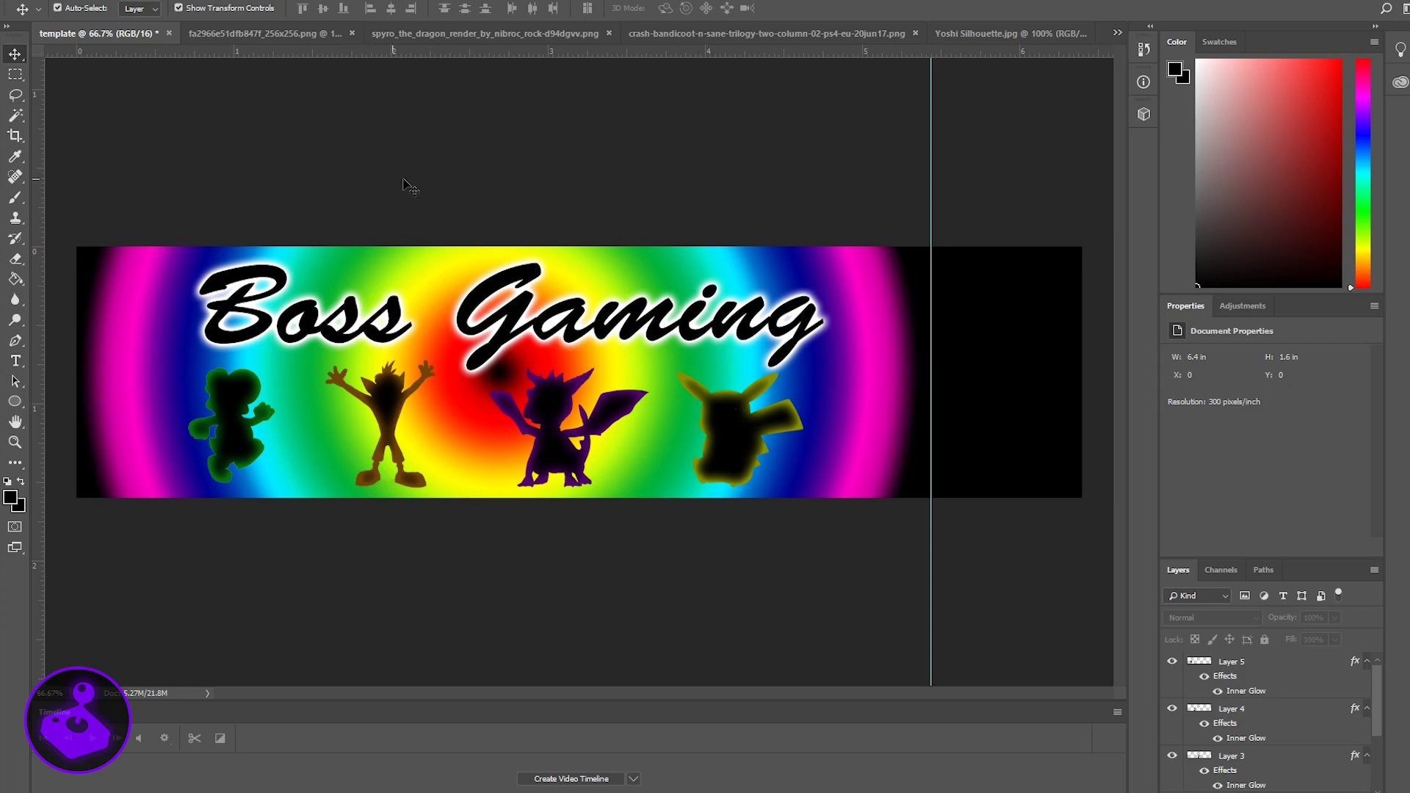
Save the layered banner as a Photoshop file named template in the Icons for new Channel Art folder, with Maximize Compatibility on.
click(42, 1)
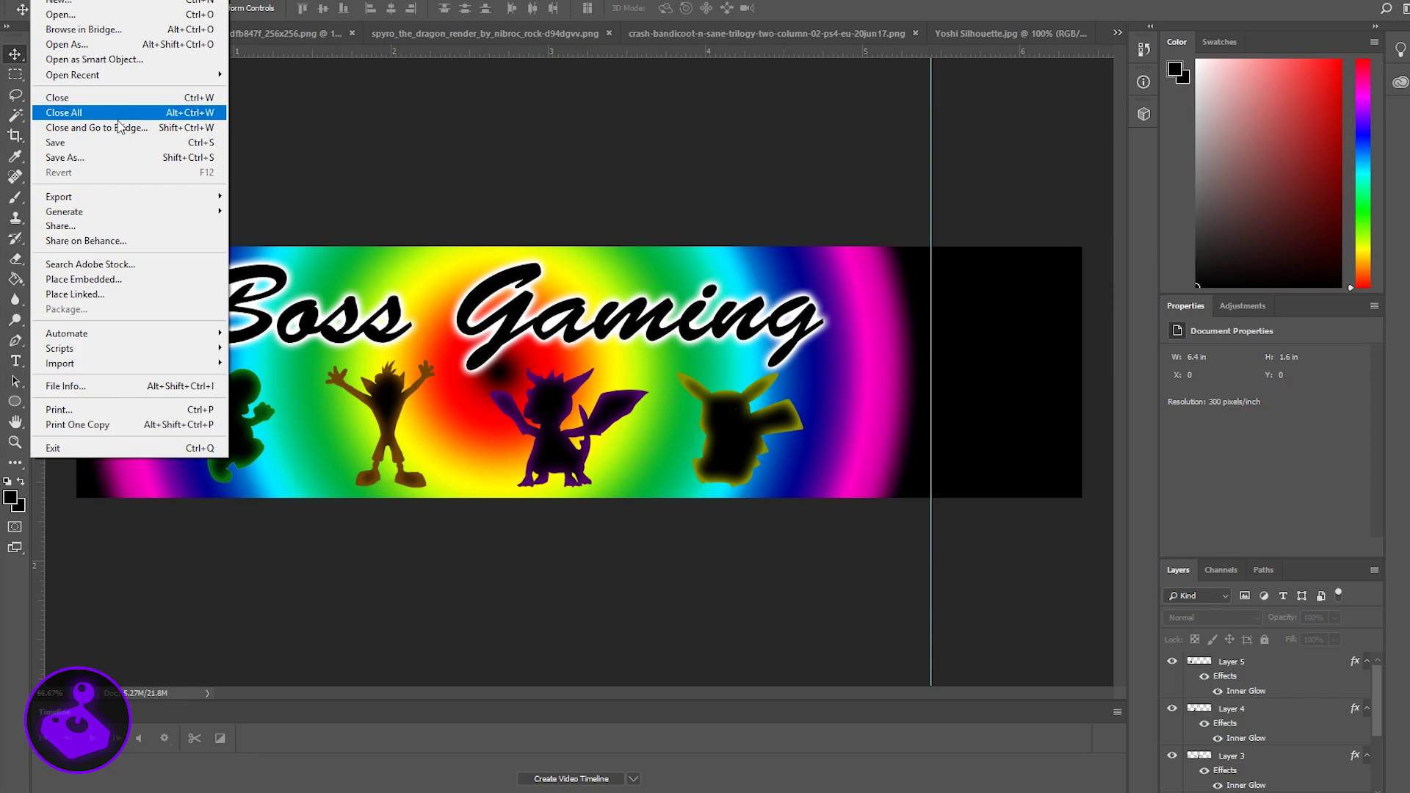
click(146, 157)
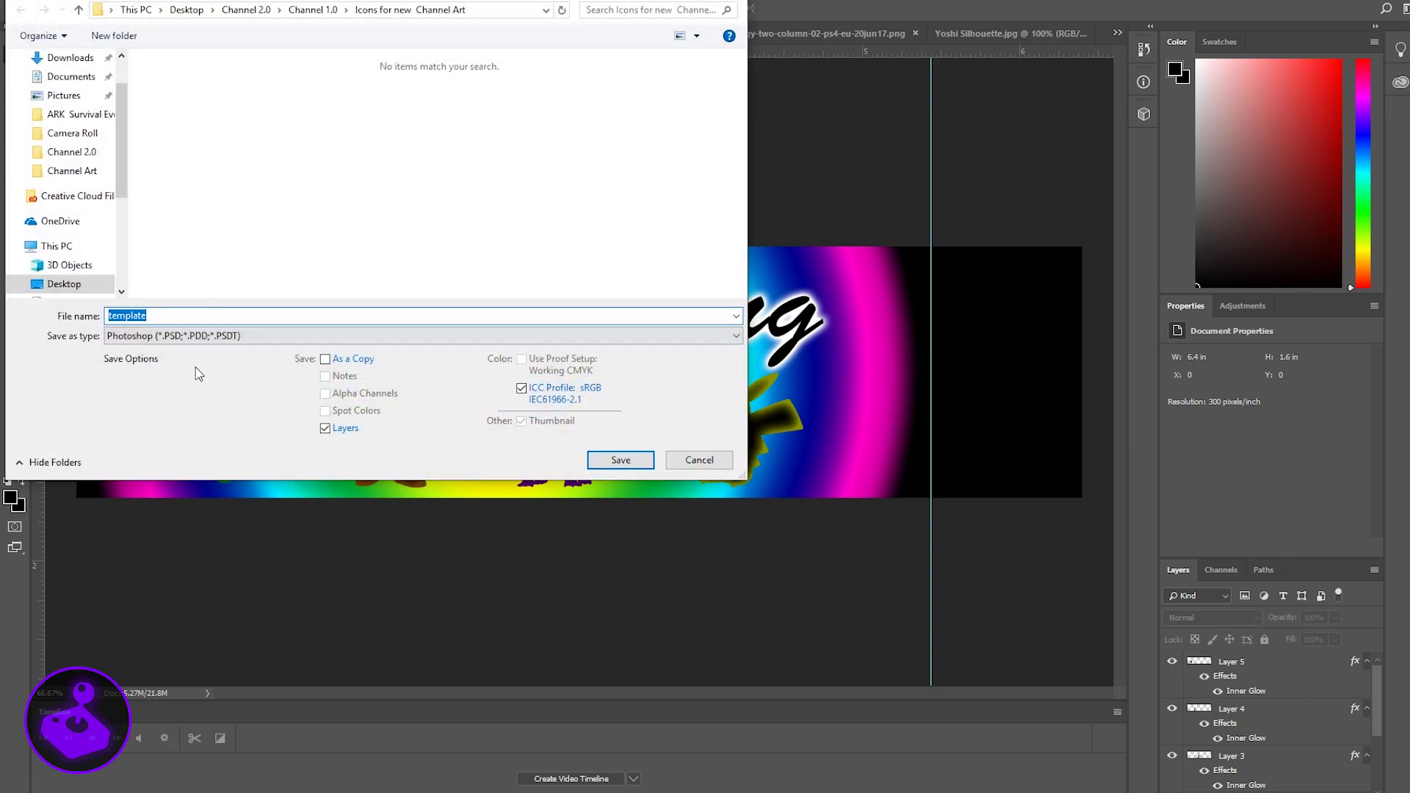
click(199, 338)
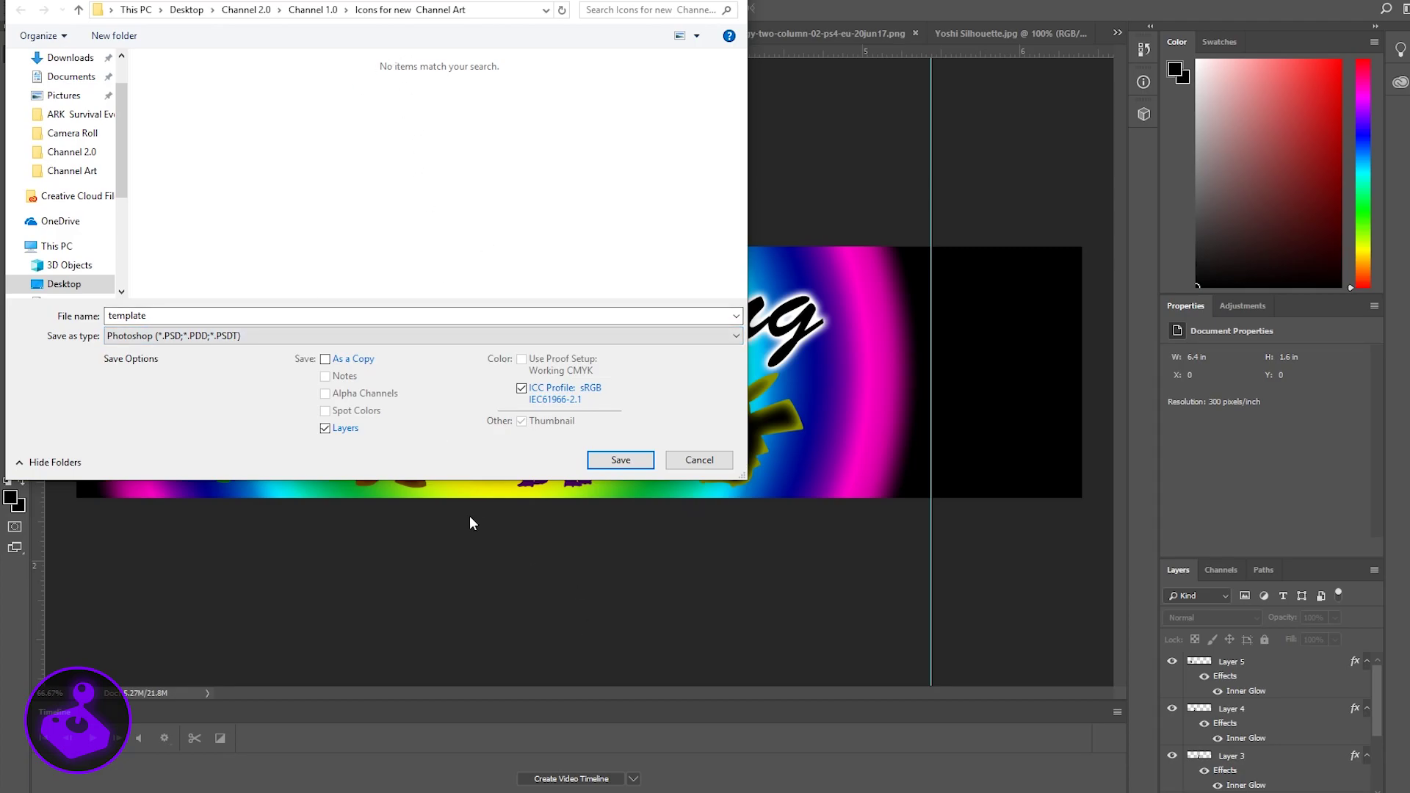
click(620, 460)
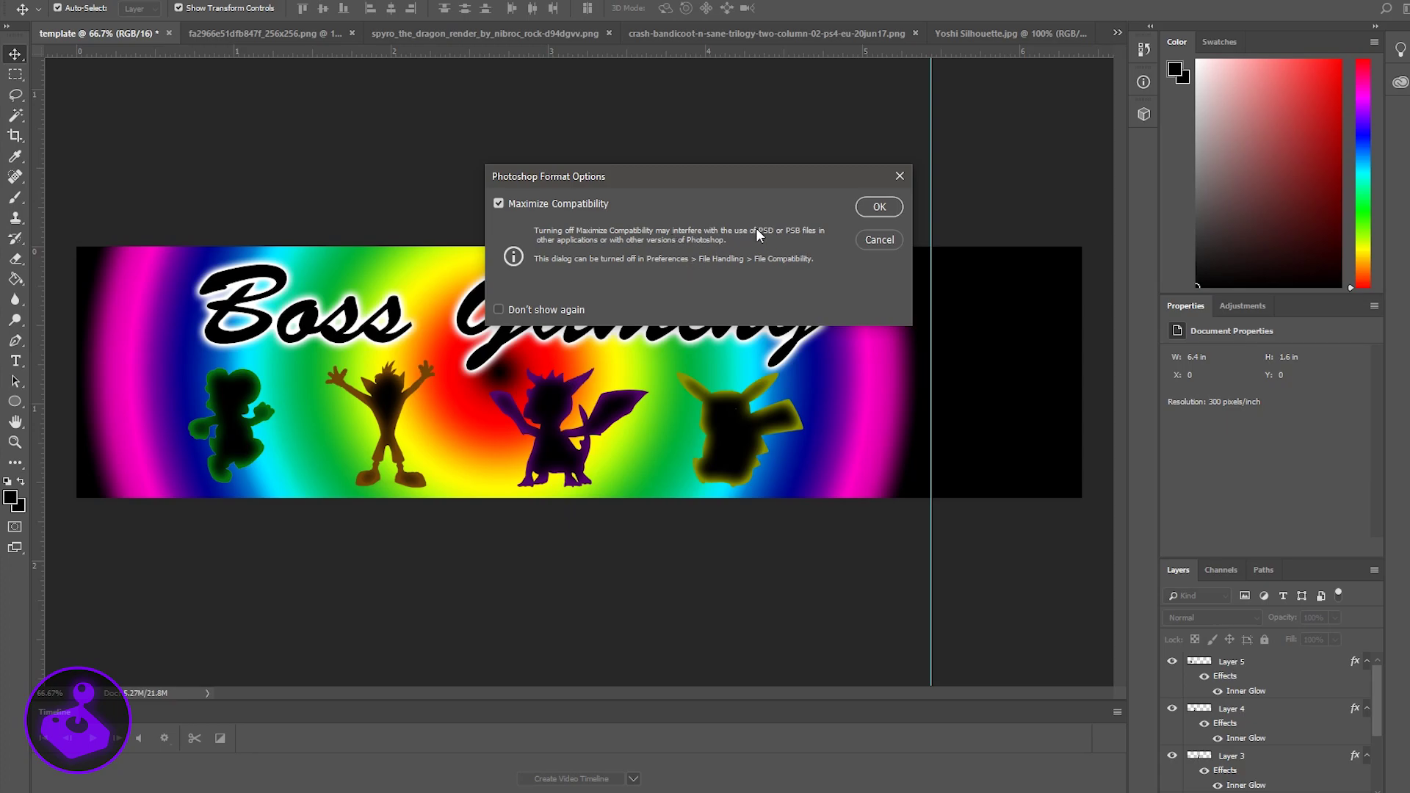
click(880, 208)
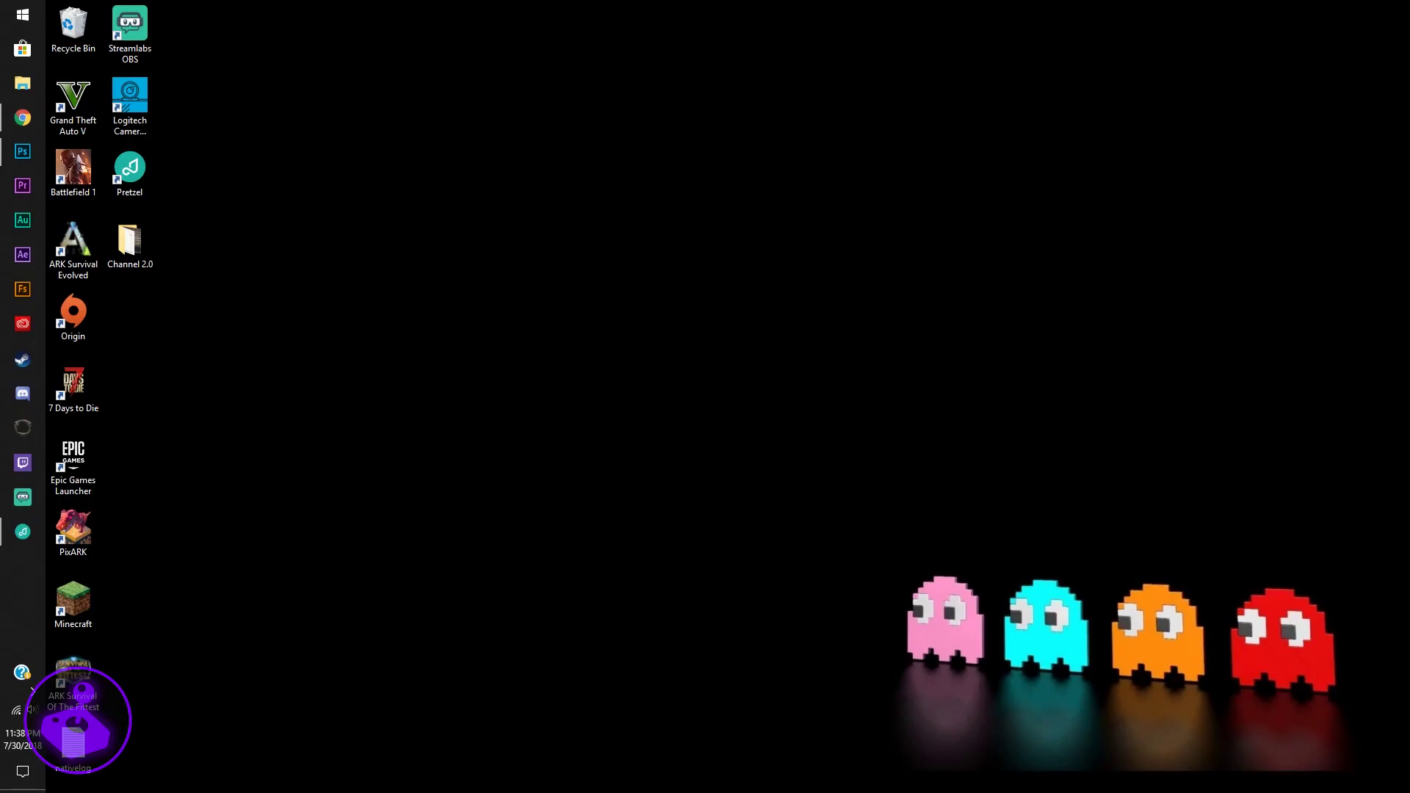